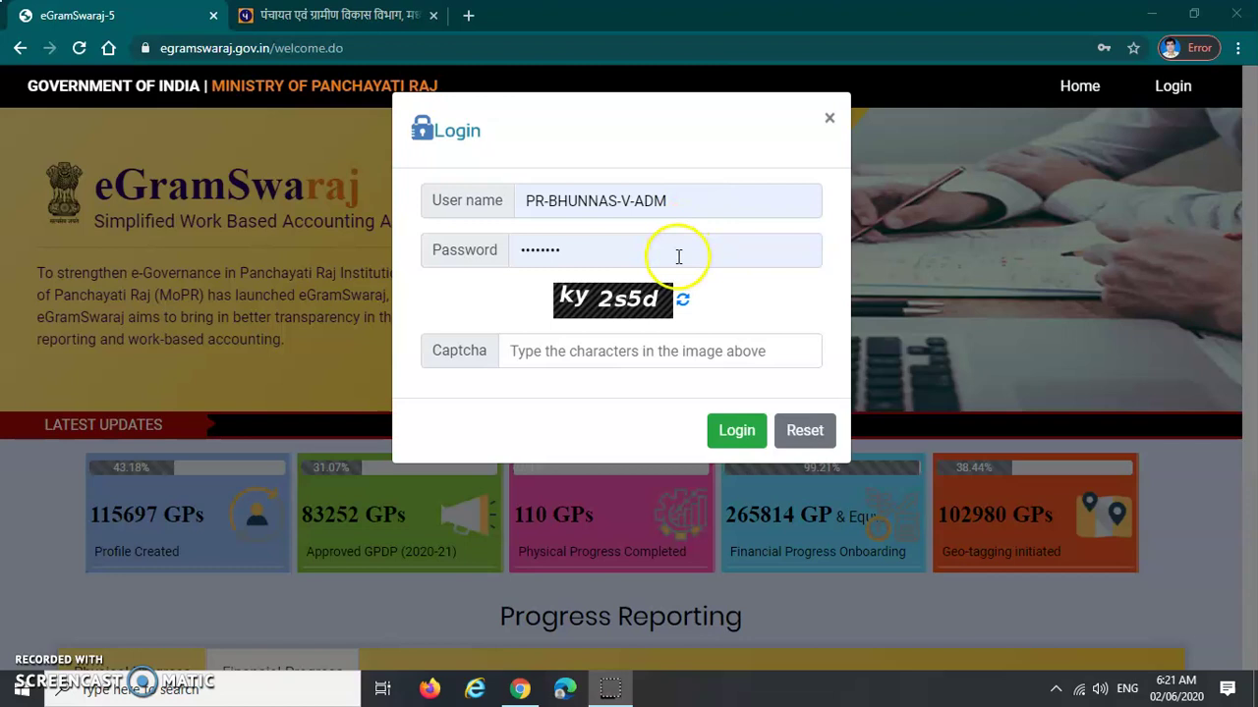
Enter the displayed captcha characters and log in to eGramSwaraj
{"action": "left_click", "coordinate": [563, 357]}
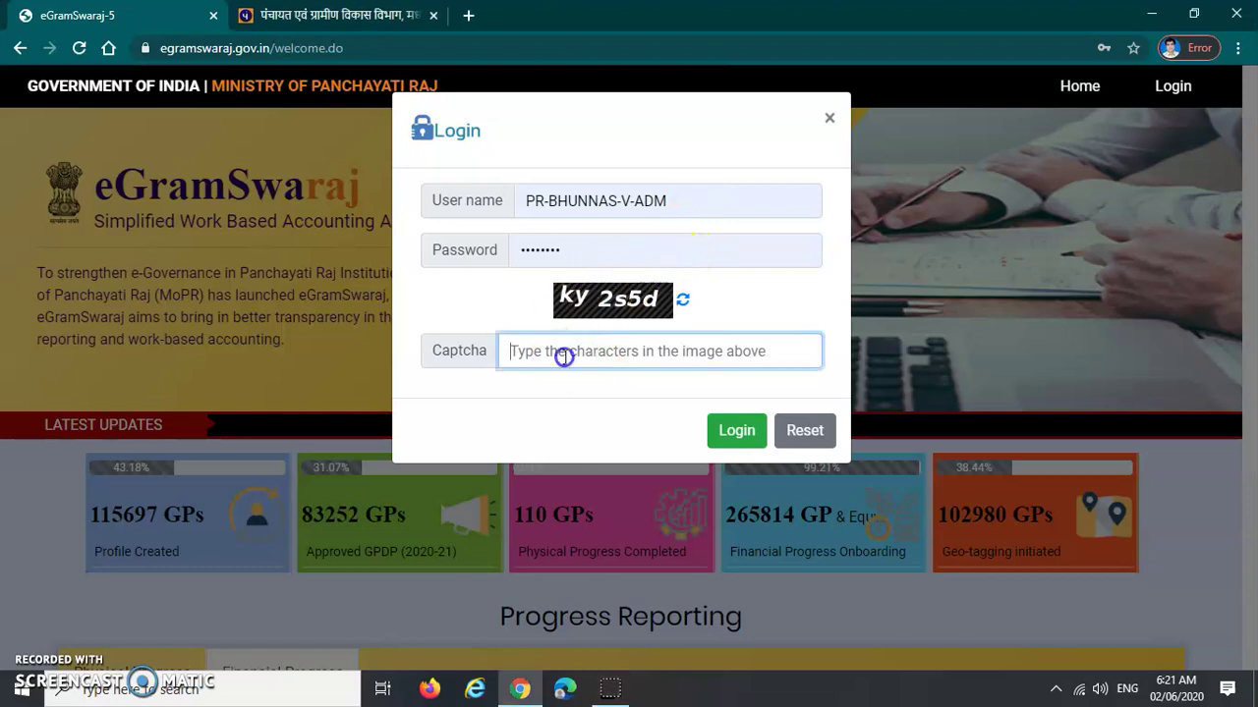
{"action": "left_click", "coordinate": [476, 366]}
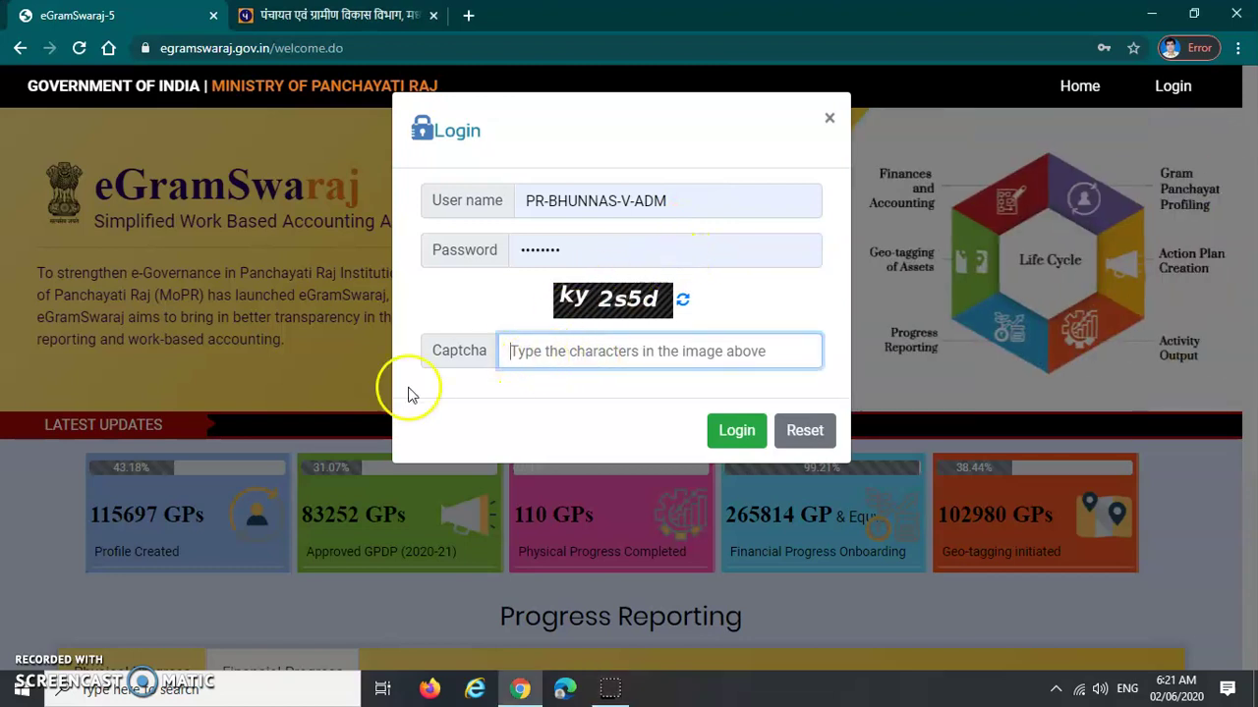
{"action": "type", "text": "ky2s5d"}
{"action": "left_click", "coordinate": [732, 434]}
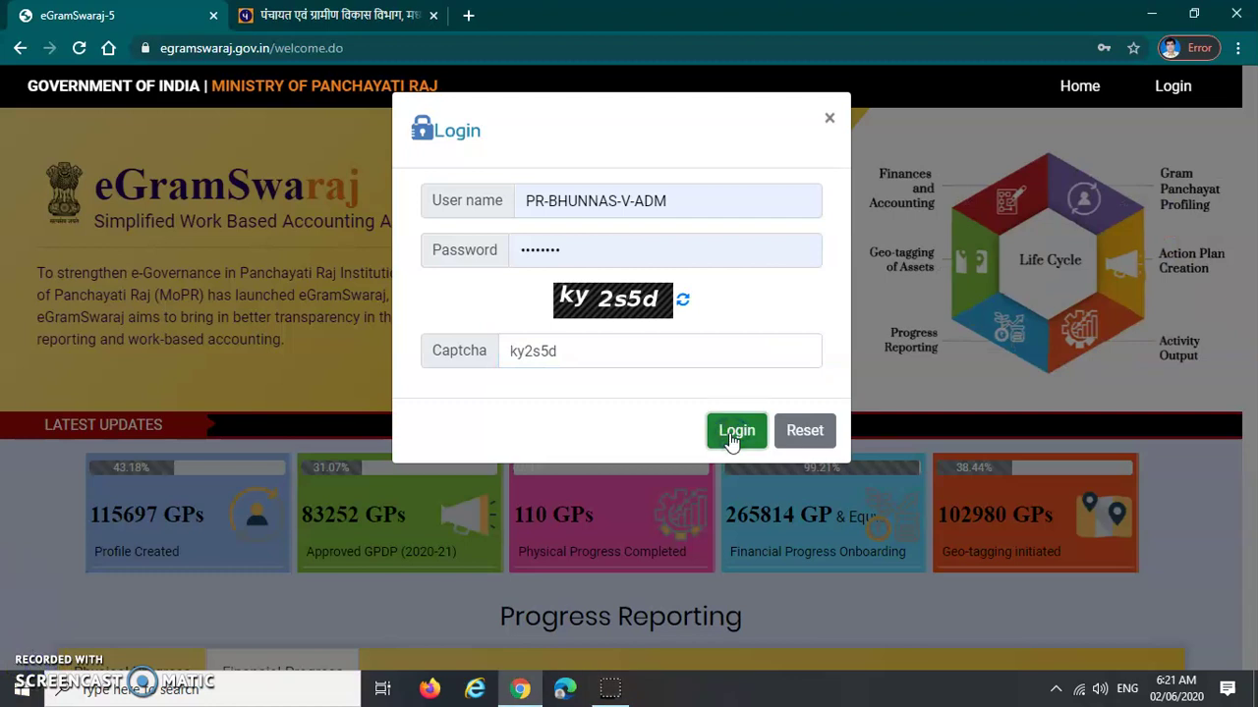
{"action": "left_click", "coordinate": [704, 442]}
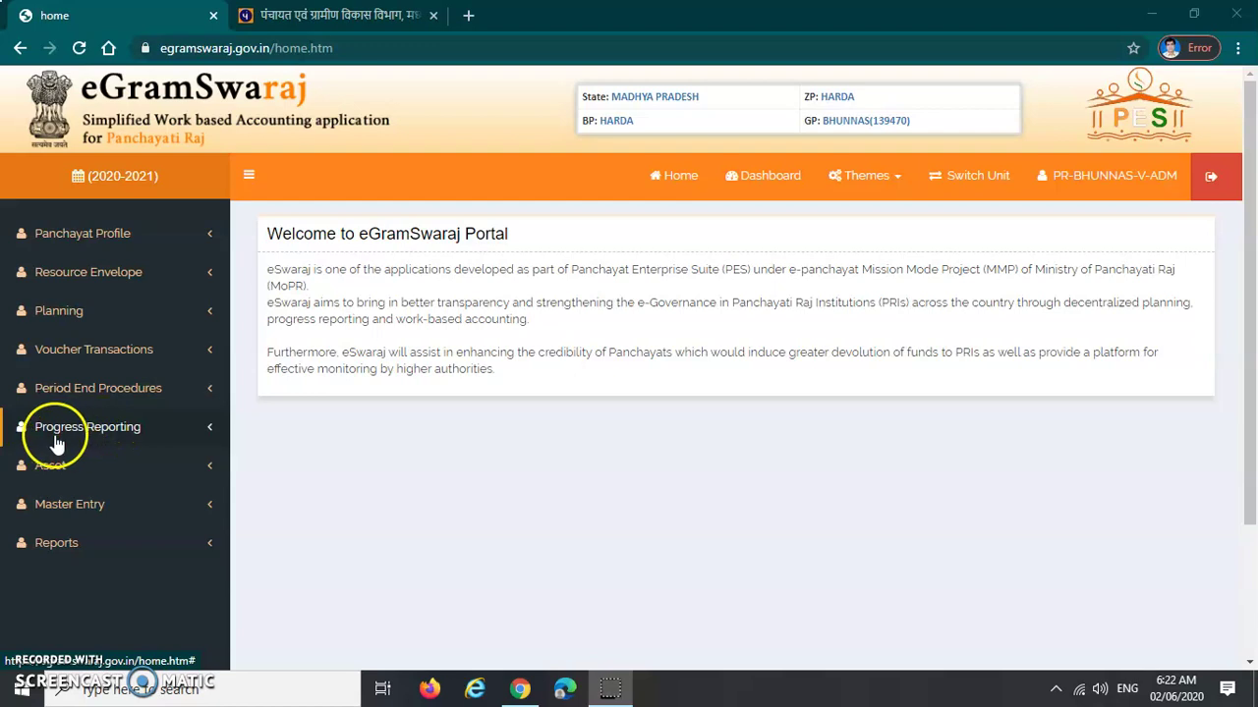
Expand Progress Reporting and then Technical approval in the sidebar
{"action": "left_click", "coordinate": [118, 432]}
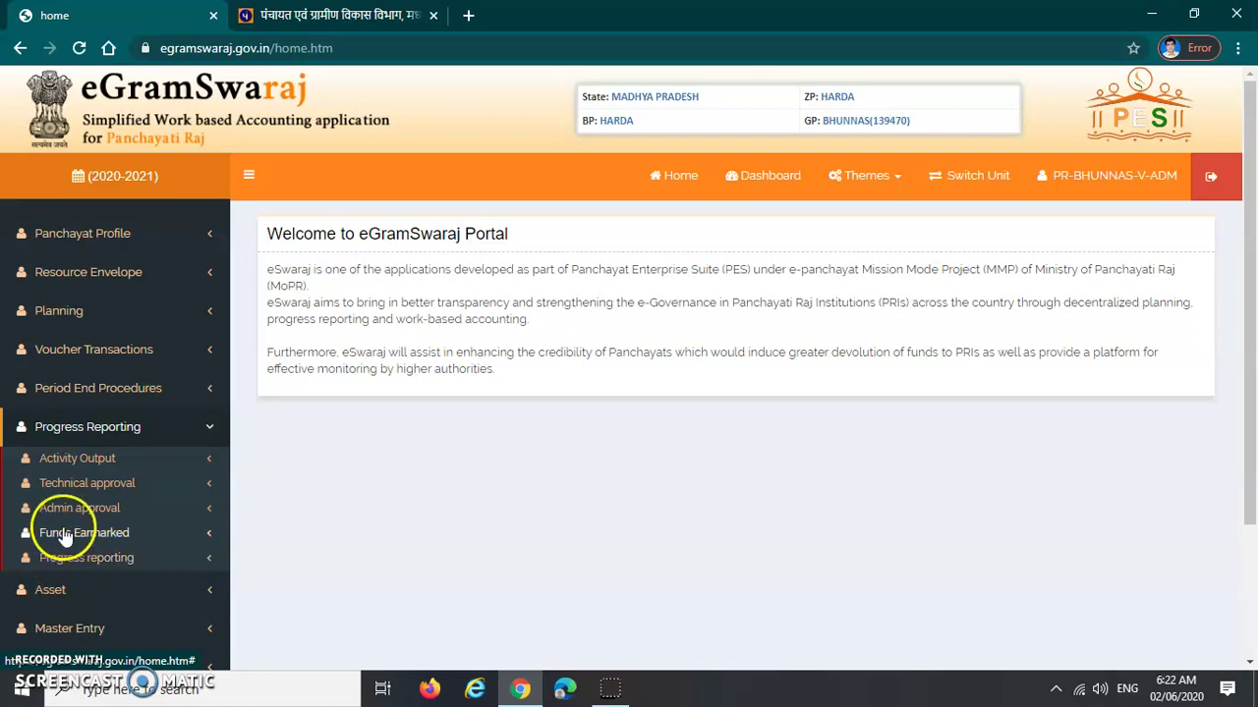
{"action": "left_click", "coordinate": [105, 486]}
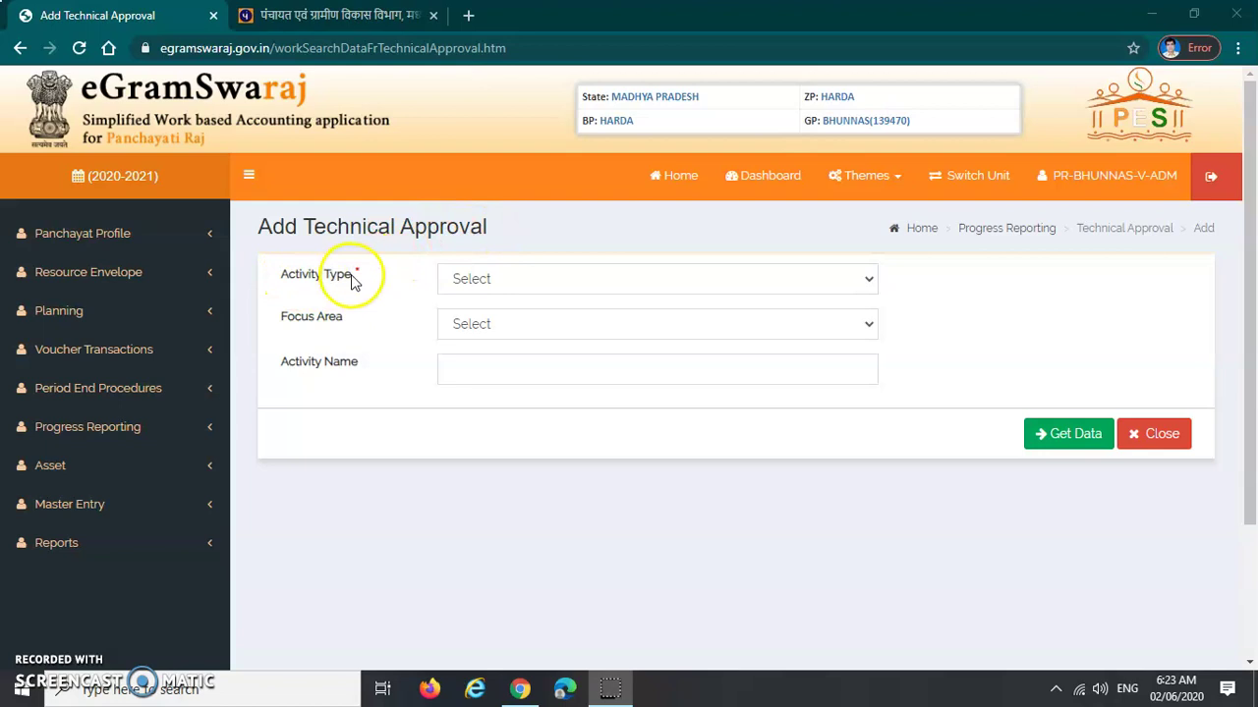
Choose Public Works as Activity Type and highlight the Activity Type, Focus Area and Activity Name fields
{"action": "left_click", "coordinate": [599, 283]}
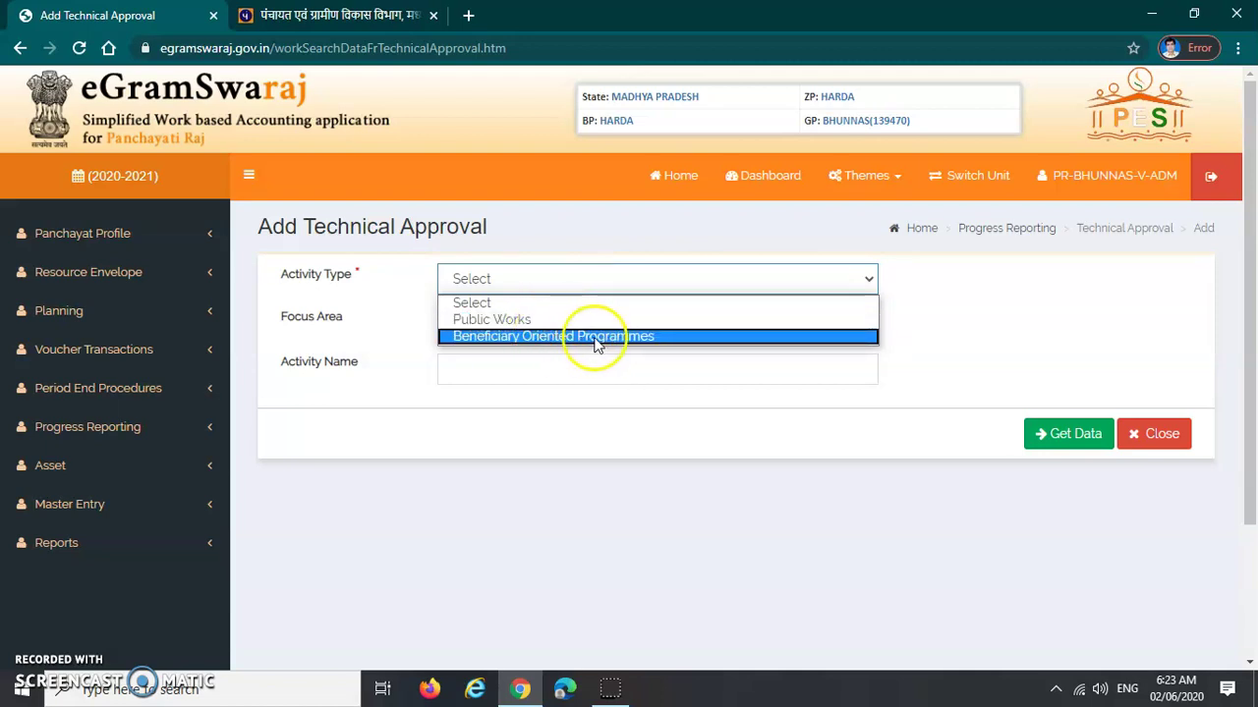
{"action": "left_click", "coordinate": [531, 322]}
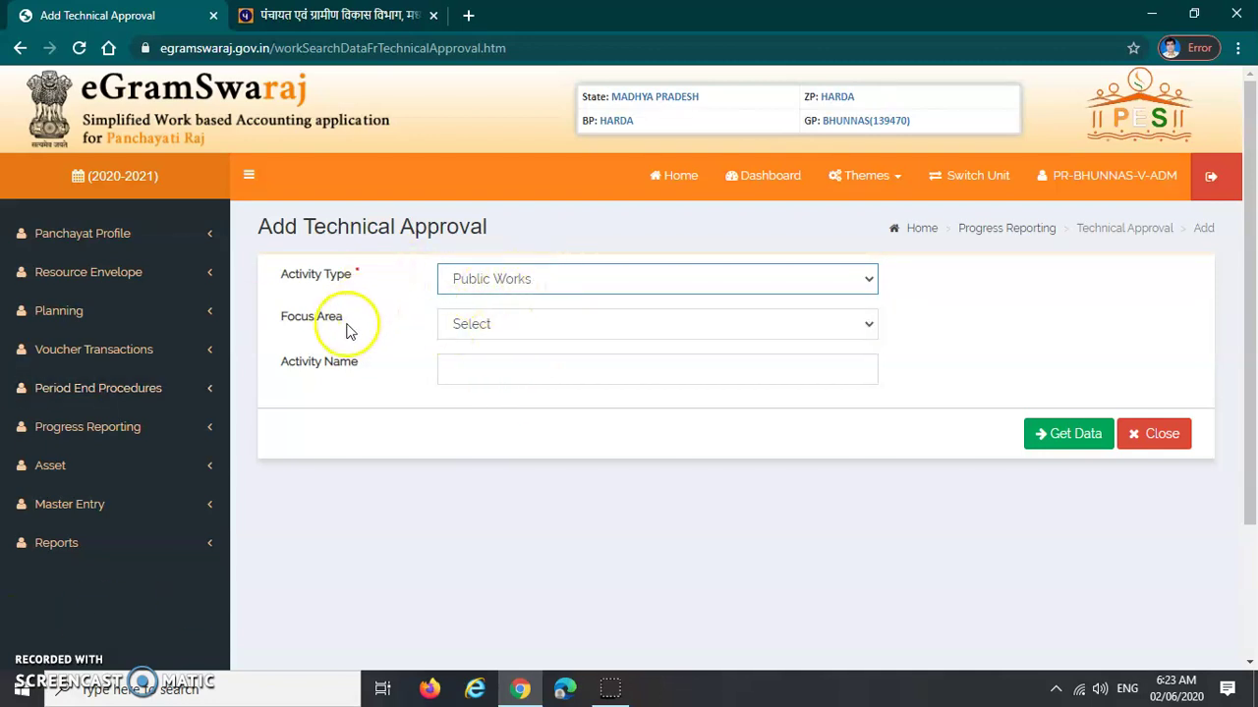
{"action": "left_click_drag", "start_coordinate": [279, 275], "coordinate": [378, 282]}
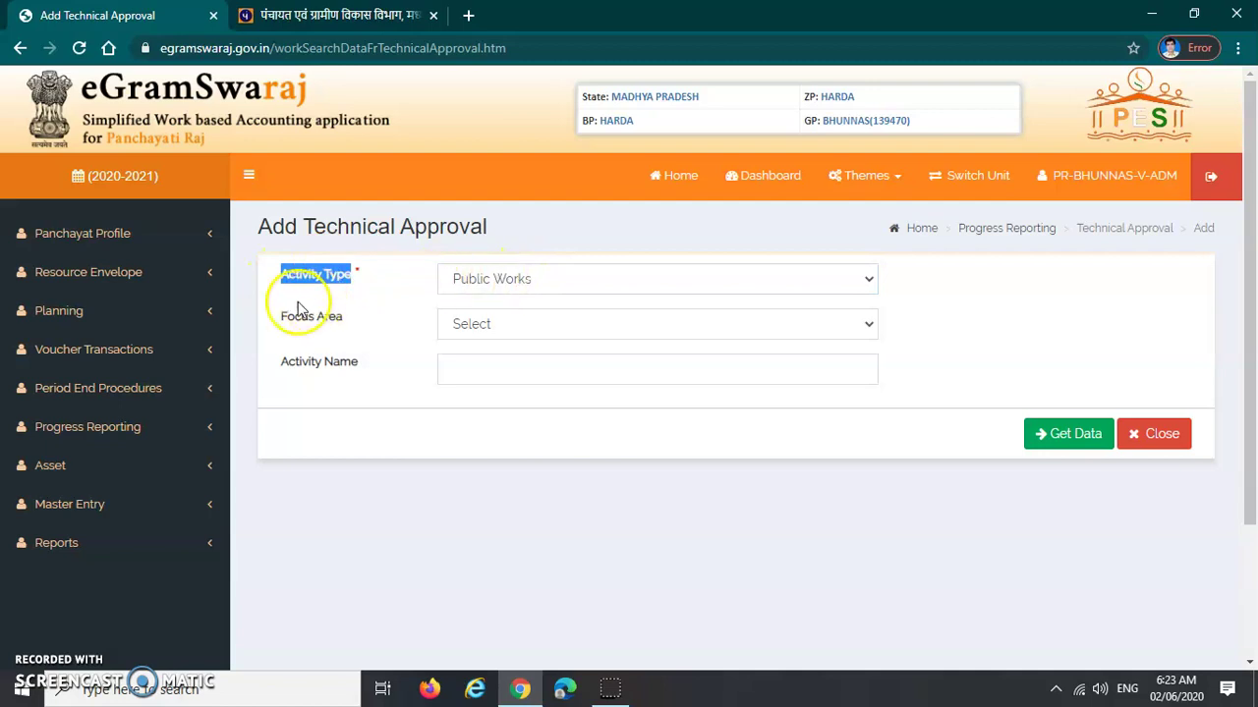
{"action": "left_click_drag", "start_coordinate": [276, 324], "coordinate": [372, 326]}
{"action": "left_click_drag", "start_coordinate": [272, 369], "coordinate": [365, 372]}
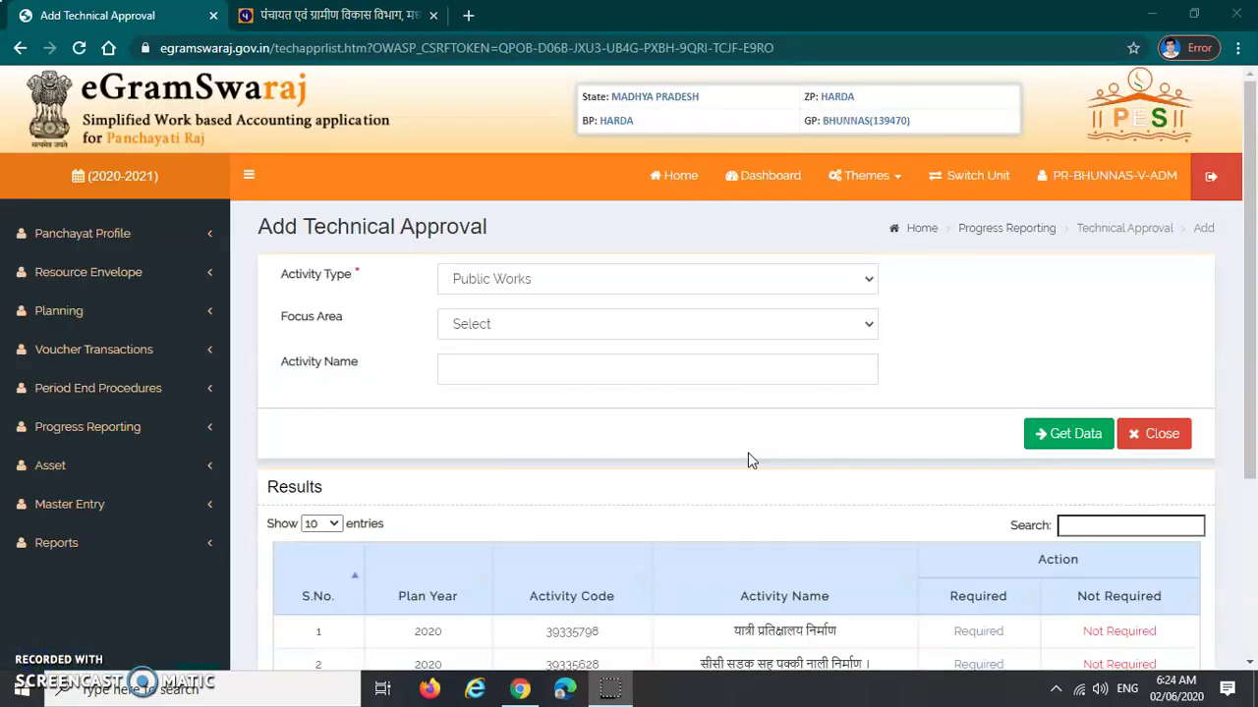
Scroll the results and highlight the first activity's code 39335798 and its name
{"action": "scroll", "coordinate": [749, 460], "scroll_direction": "down", "scroll_amount": 2}
{"action": "scroll", "coordinate": [750, 460], "scroll_direction": "up", "scroll_amount": 2}
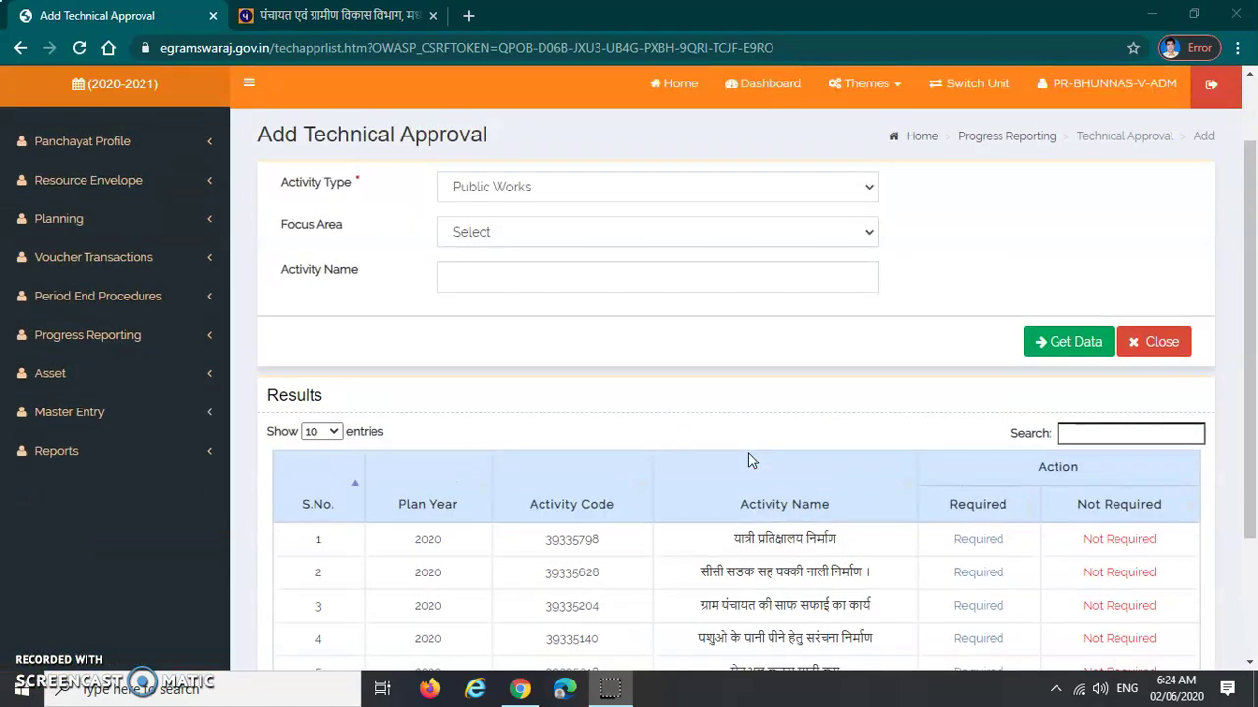
{"action": "scroll", "coordinate": [748, 460], "scroll_direction": "down", "scroll_amount": 2}
{"action": "scroll", "coordinate": [748, 460], "scroll_direction": "down", "scroll_amount": 2}
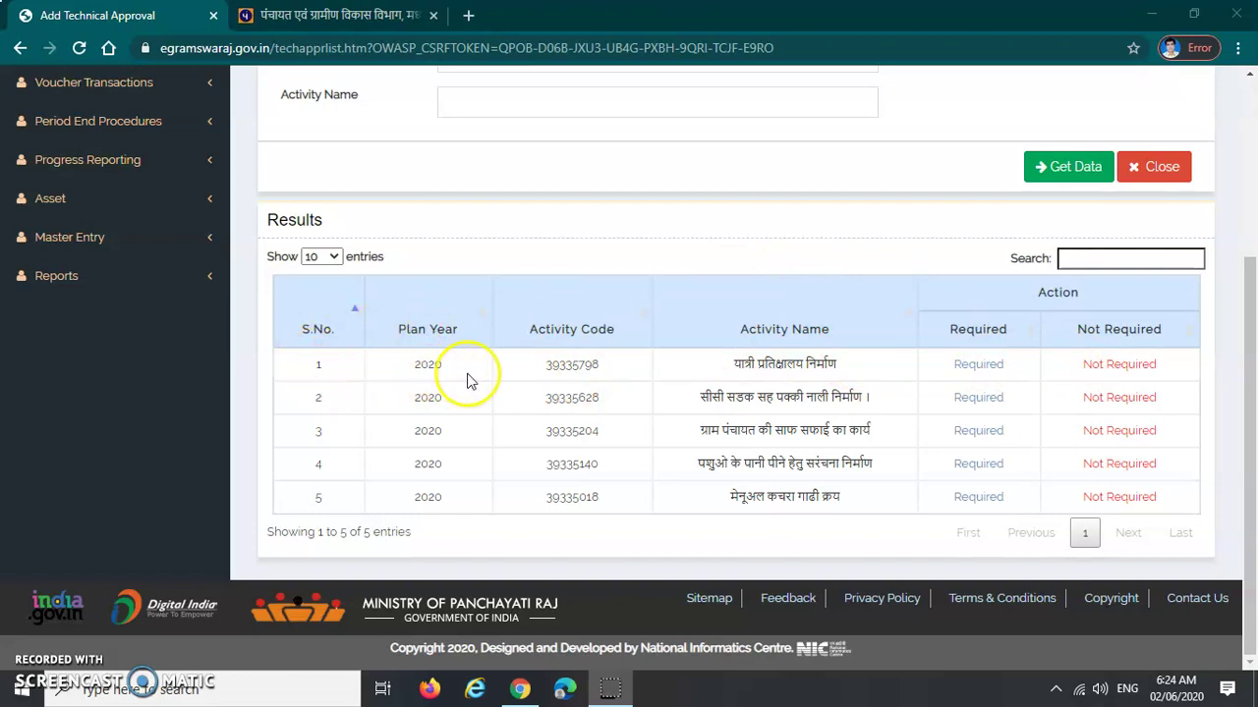
{"action": "left_click", "coordinate": [549, 370]}
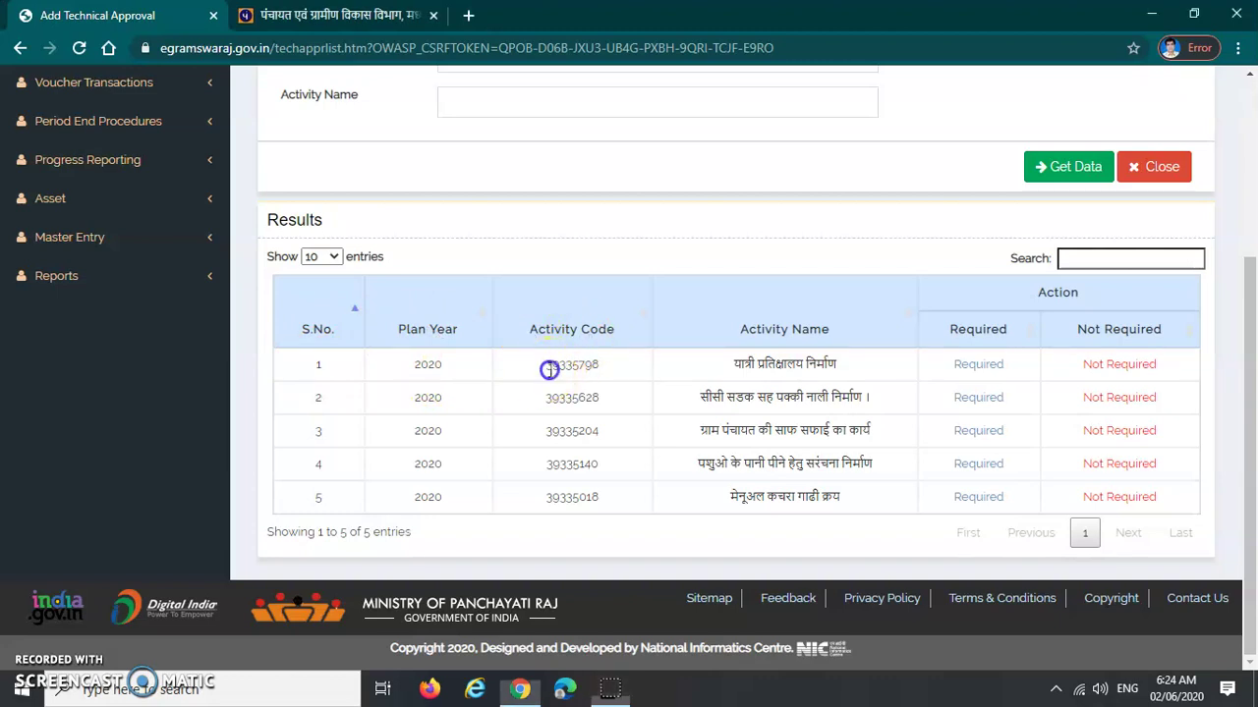
{"action": "left_click_drag", "start_coordinate": [548, 370], "coordinate": [594, 381]}
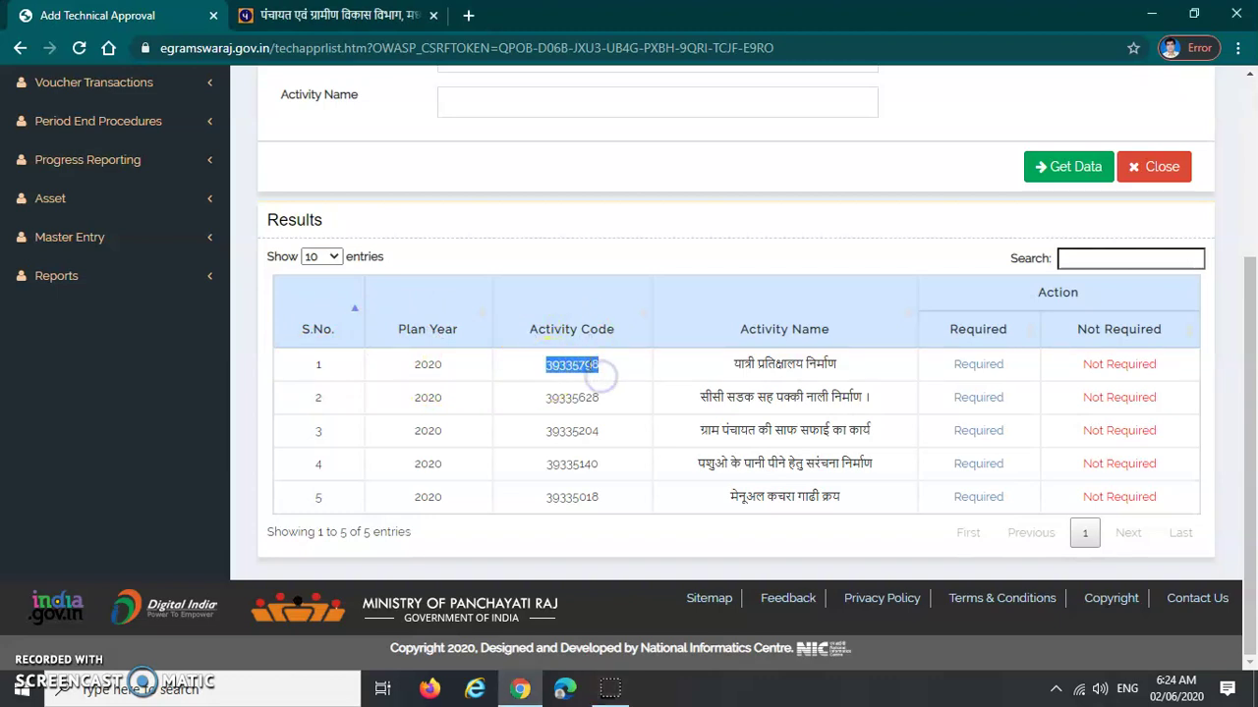
{"action": "left_click", "coordinate": [597, 370]}
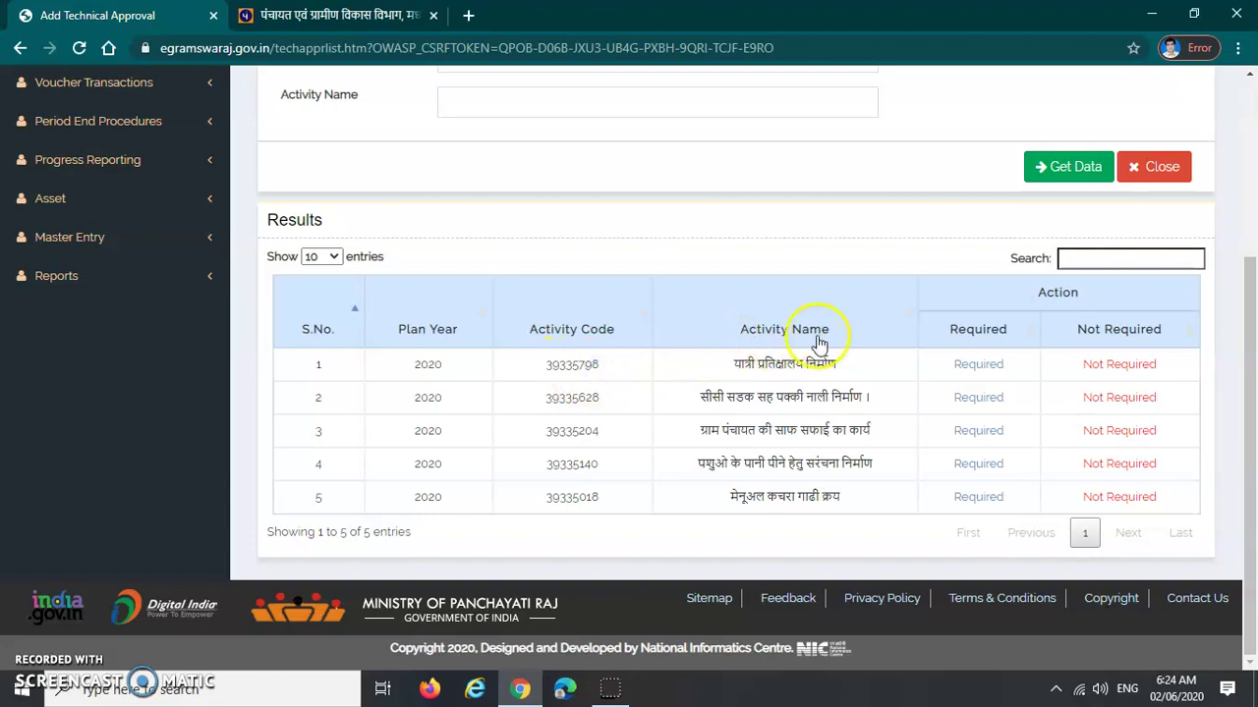
{"action": "left_click_drag", "start_coordinate": [725, 364], "coordinate": [769, 380]}
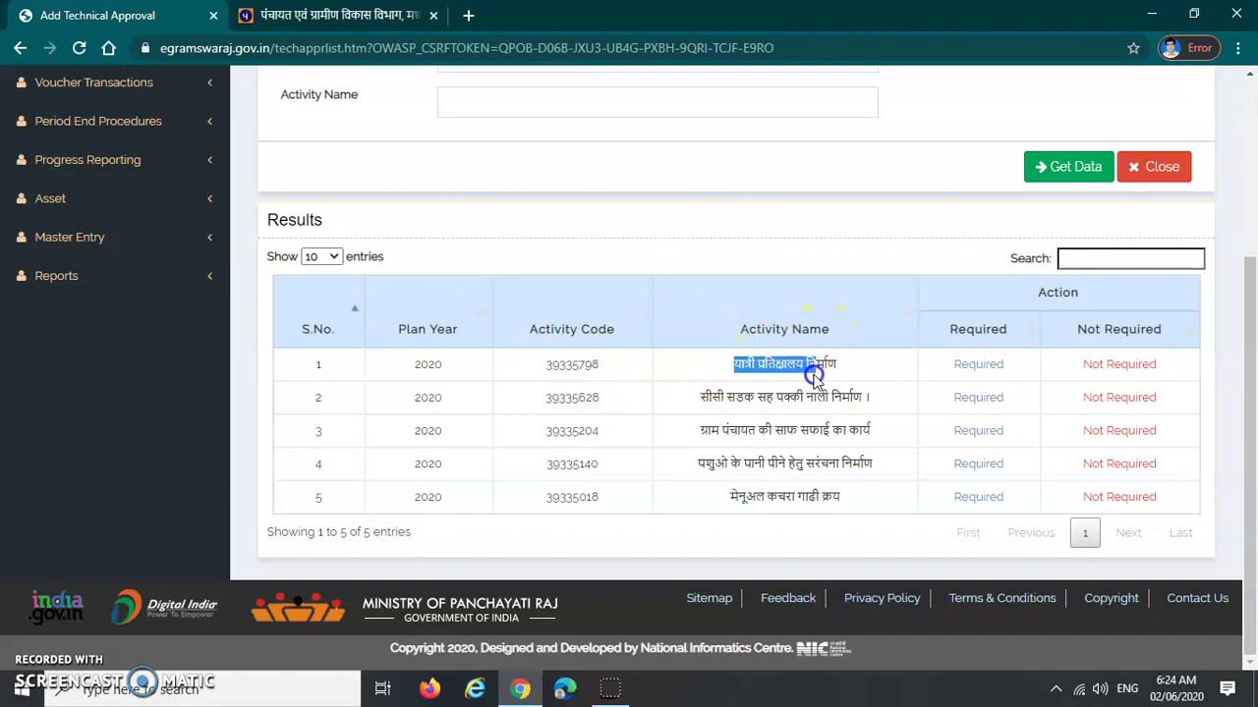
Sort activities by name in reverse, mark 39335628 as Required, and confirm
{"action": "left_click", "coordinate": [894, 332]}
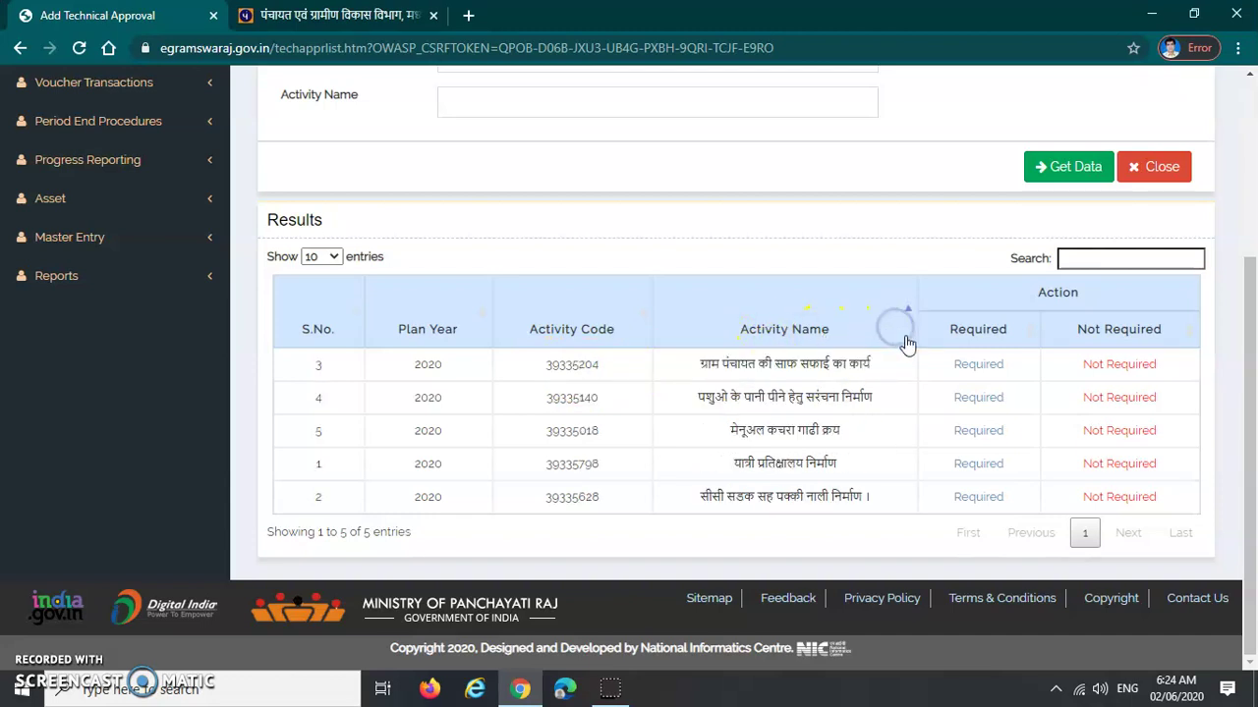
{"action": "left_click", "coordinate": [912, 316]}
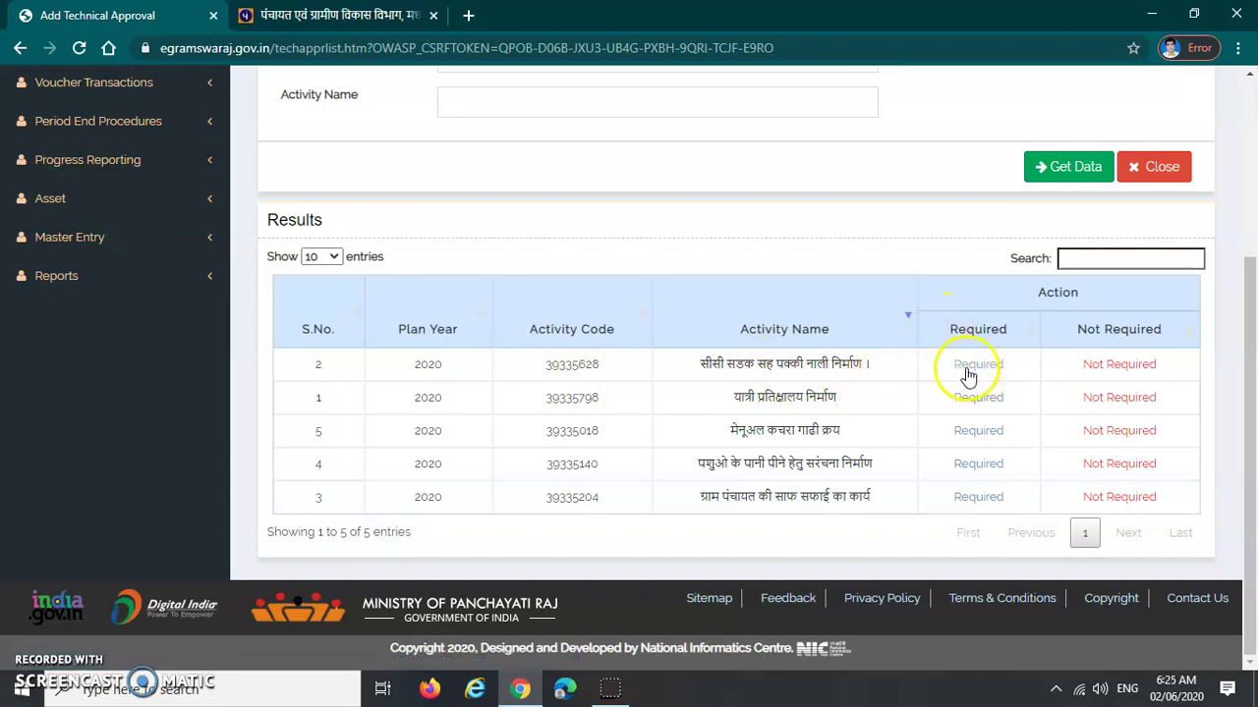
{"action": "left_click", "coordinate": [971, 367]}
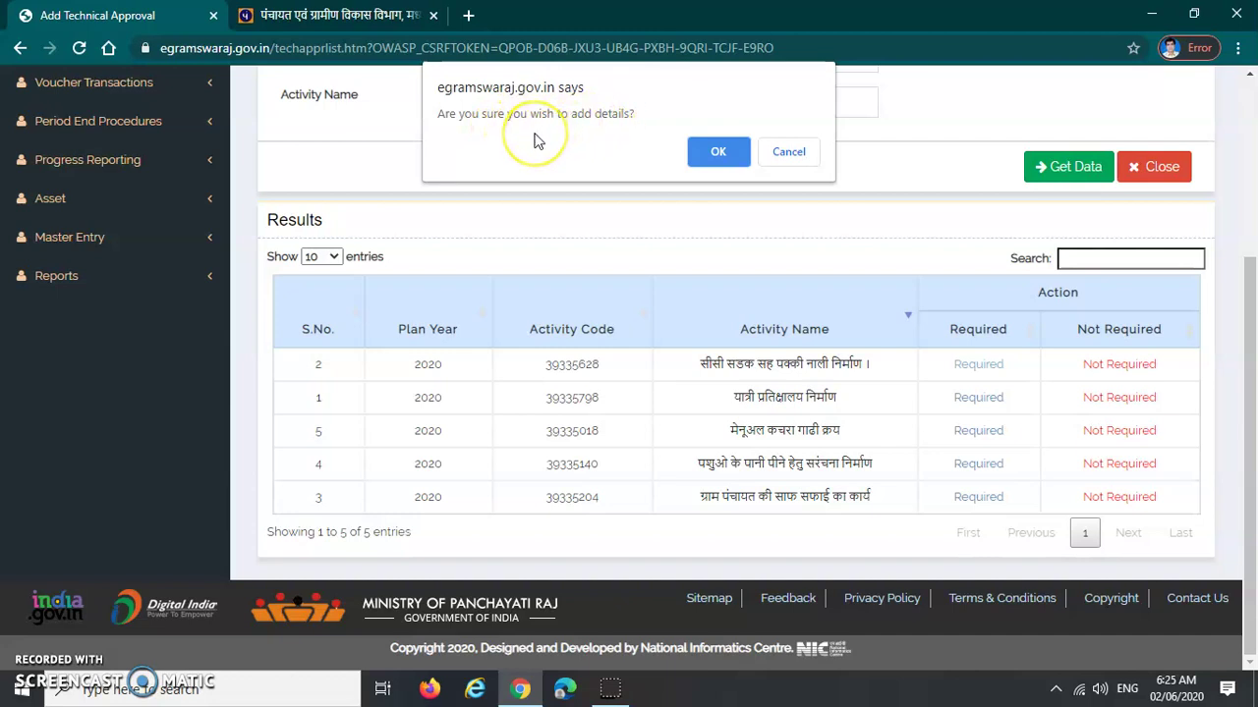
{"action": "left_click", "coordinate": [717, 153]}
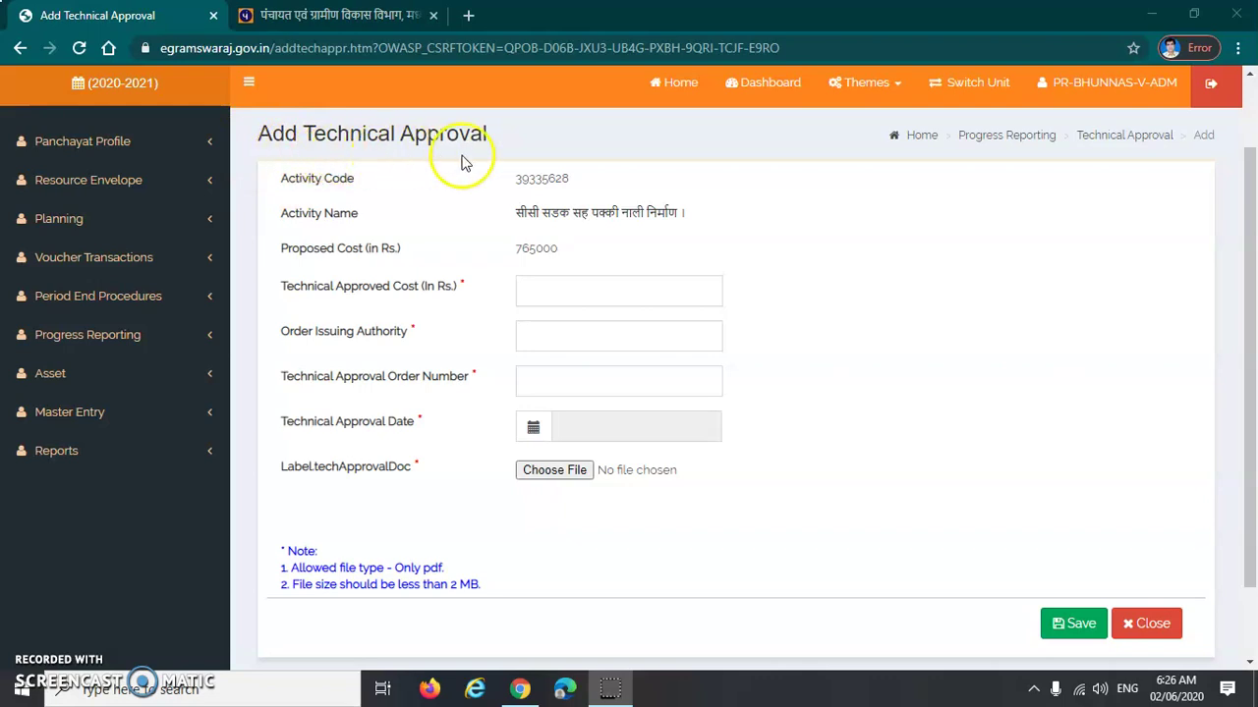
Highlight the Add Technical Approval heading and the activity code 39335628
{"action": "left_click_drag", "start_coordinate": [259, 132], "coordinate": [491, 148]}
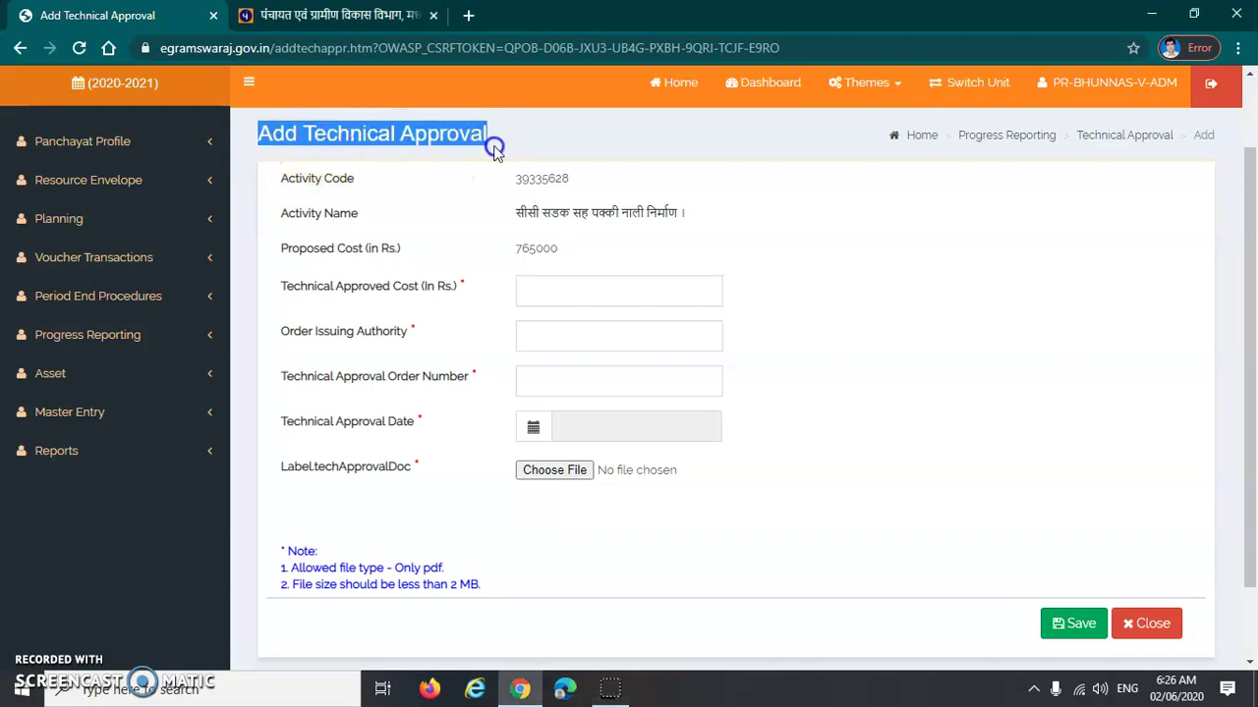
{"action": "left_click", "coordinate": [810, 289]}
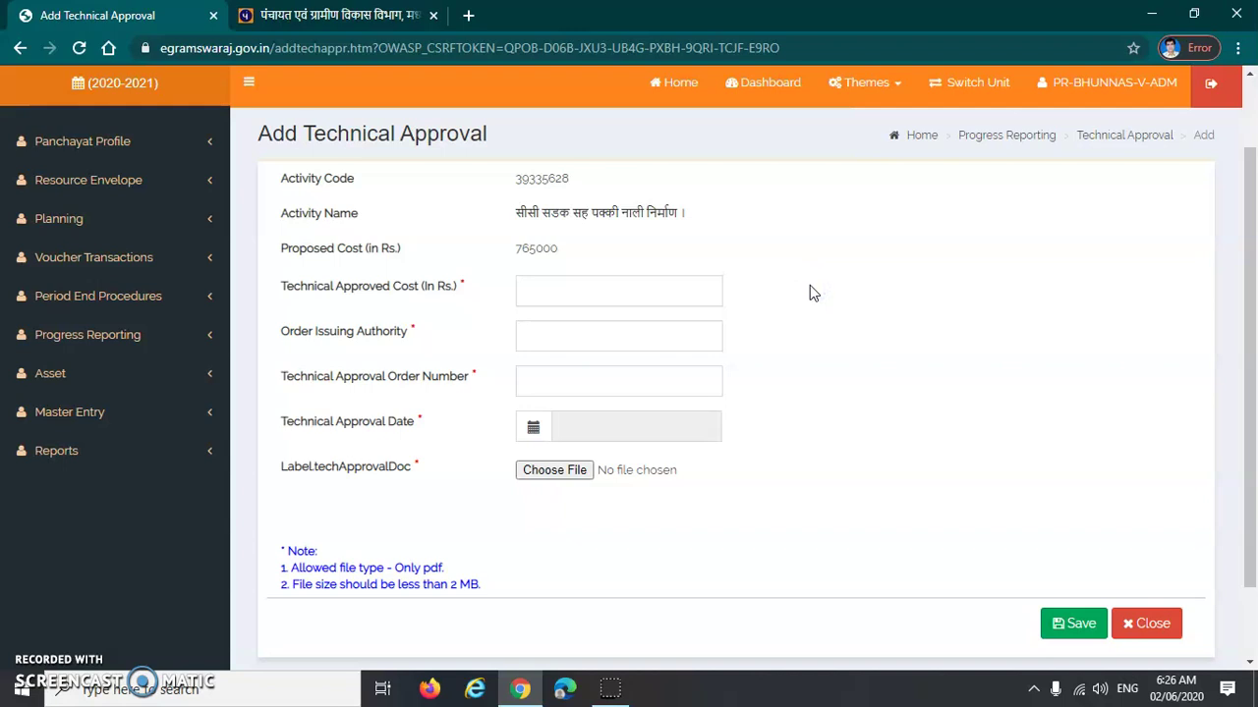
{"action": "left_click_drag", "start_coordinate": [281, 178], "coordinate": [381, 187]}
{"action": "left_click_drag", "start_coordinate": [515, 179], "coordinate": [581, 182]}
{"action": "left_click", "coordinate": [402, 187]}
Highlight the activity name and proposed cost 765000, then select the Technical Approved Cost field
{"action": "left_click_drag", "start_coordinate": [300, 213], "coordinate": [396, 207]}
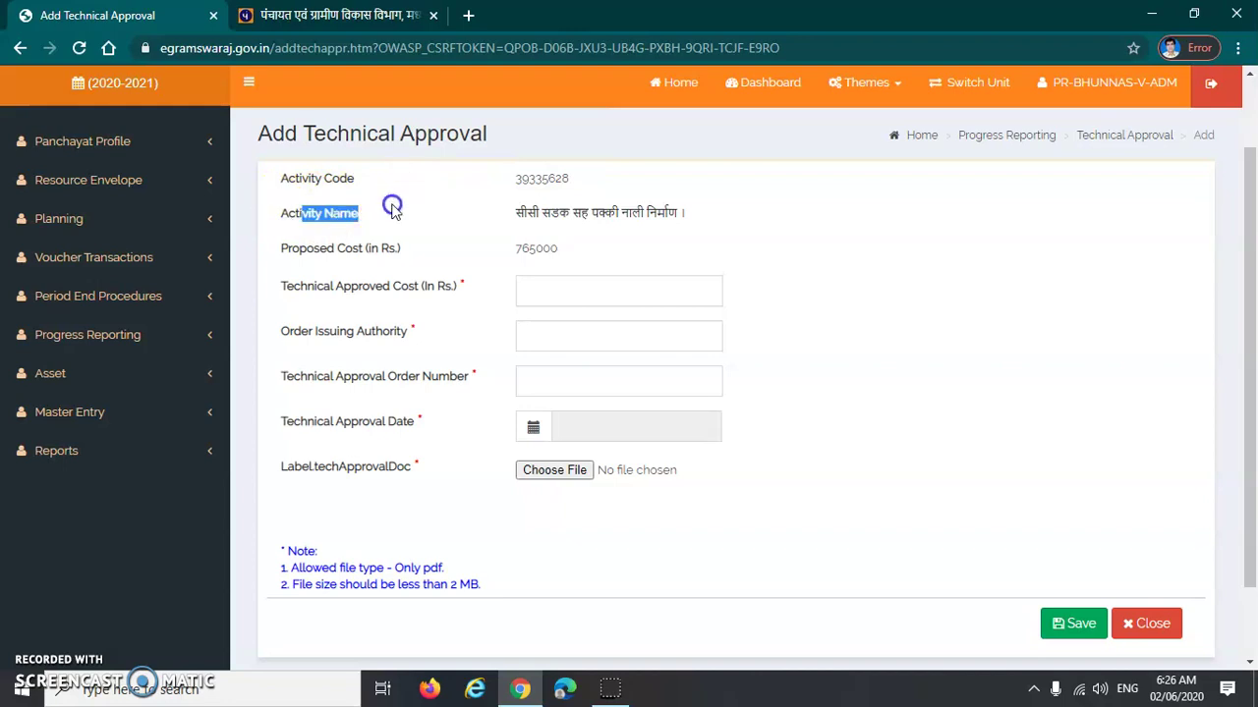
{"action": "left_click_drag", "start_coordinate": [515, 215], "coordinate": [682, 225]}
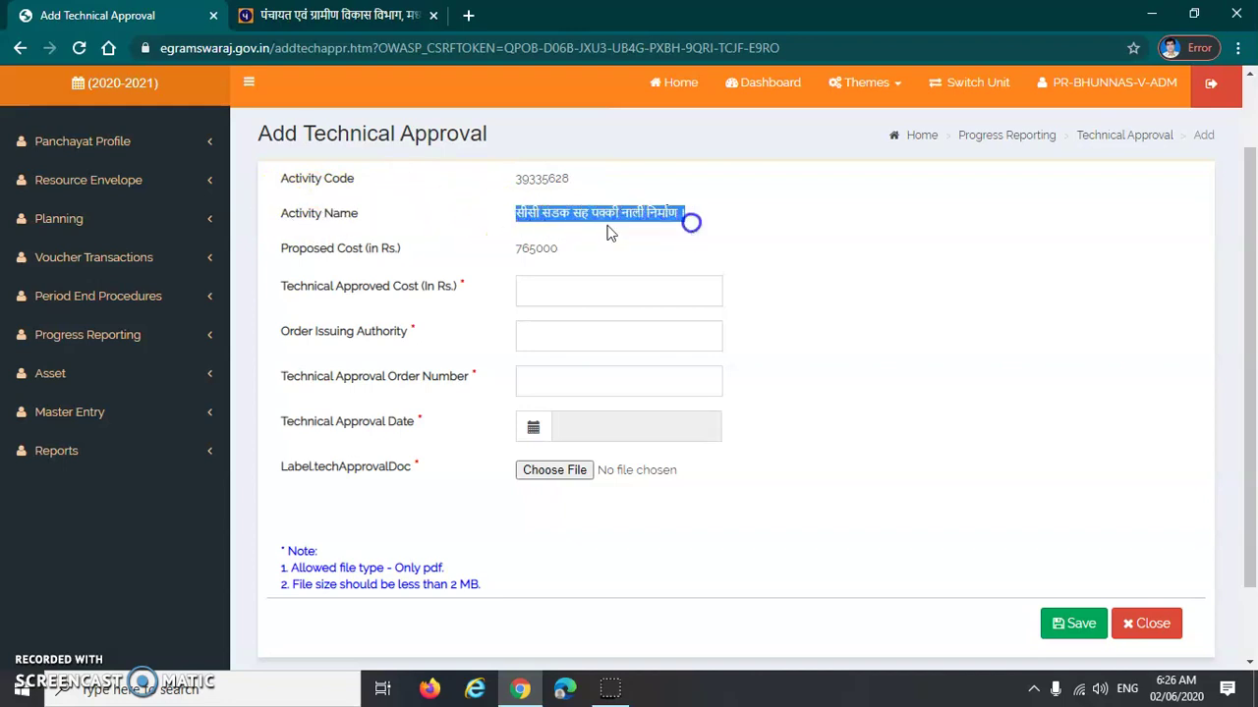
{"action": "left_click_drag", "start_coordinate": [263, 247], "coordinate": [422, 252]}
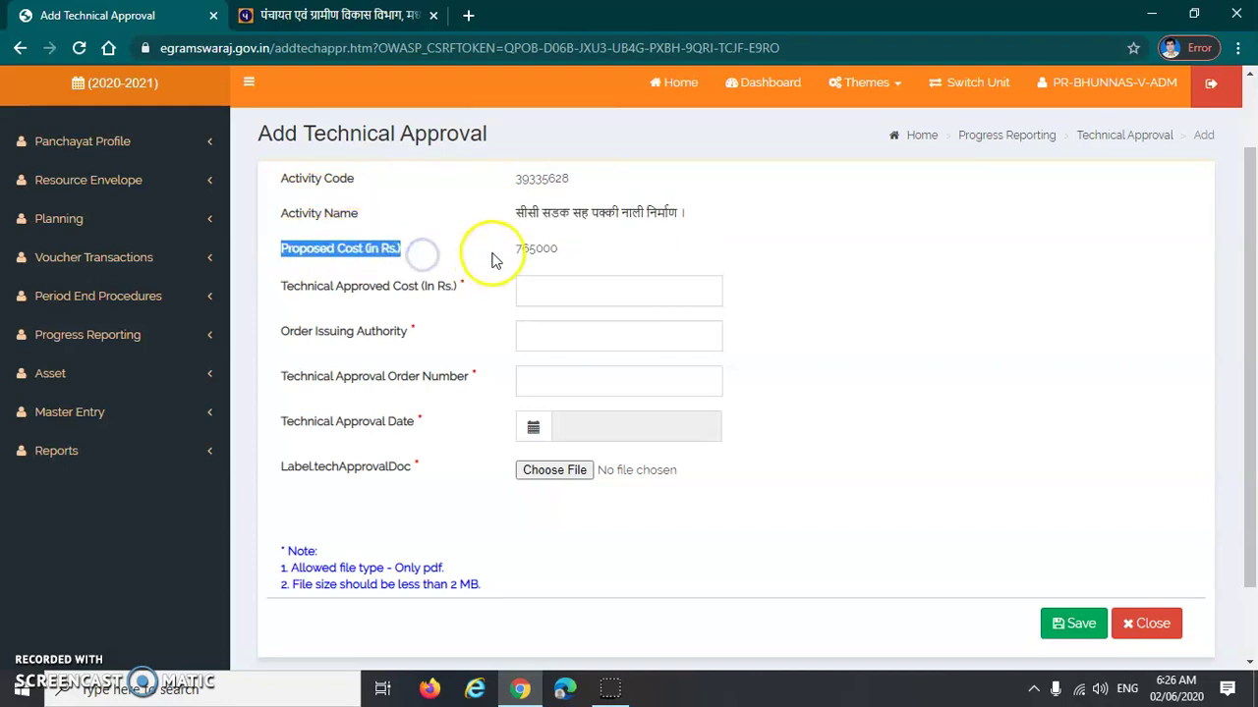
{"action": "left_click_drag", "start_coordinate": [509, 251], "coordinate": [548, 254]}
{"action": "left_click", "coordinate": [391, 290]}
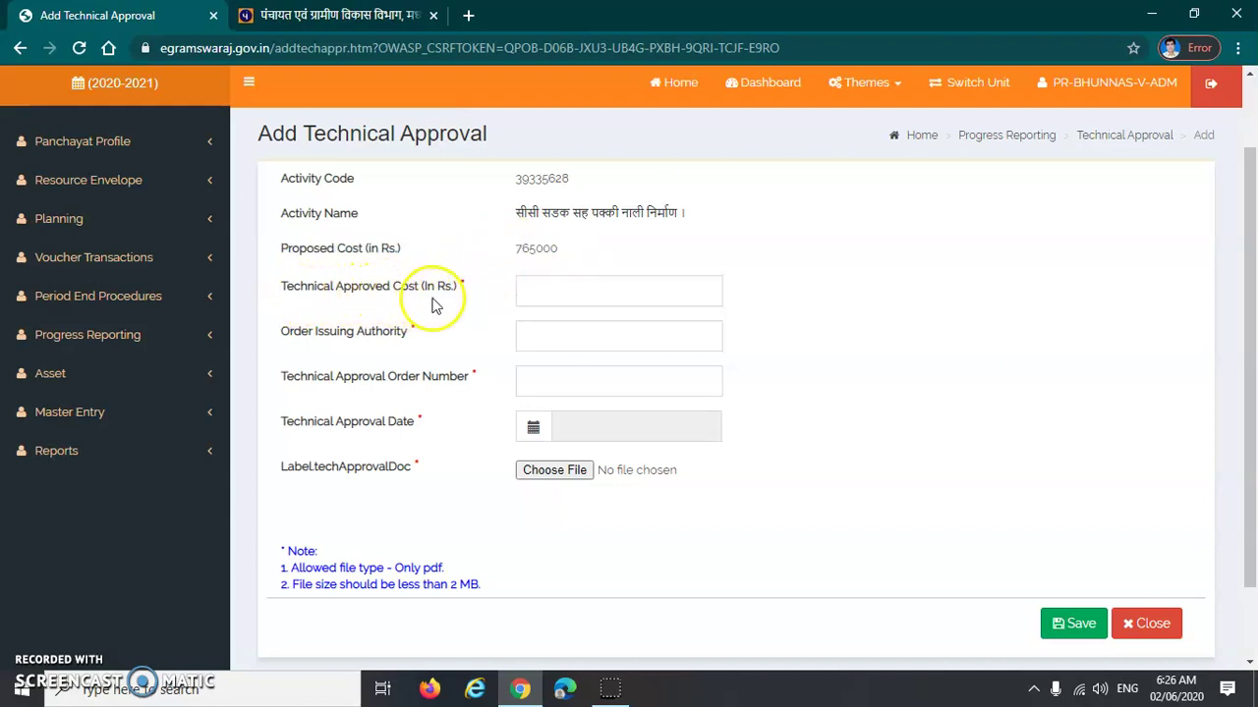
{"action": "left_click", "coordinate": [547, 292]}
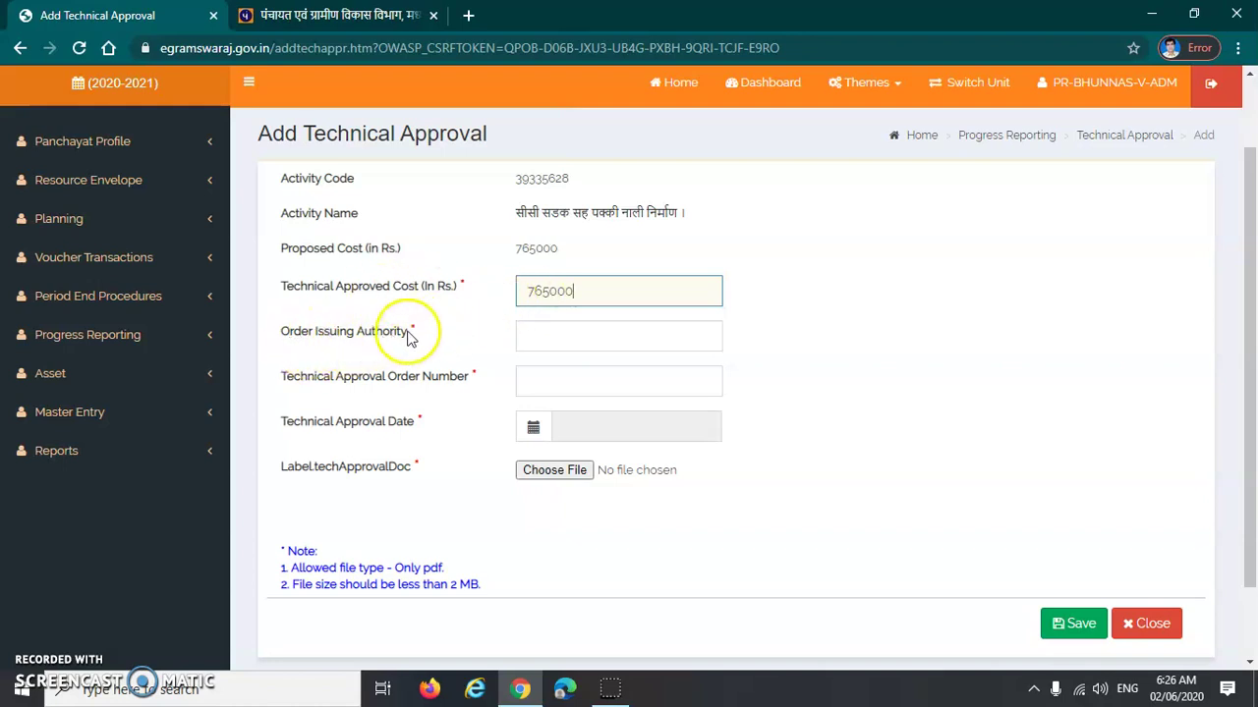
Enter AE as issuing authority and order number BHU01, clearing the alphanumeric-only warning triggered by '/'
{"action": "left_click", "coordinate": [545, 342]}
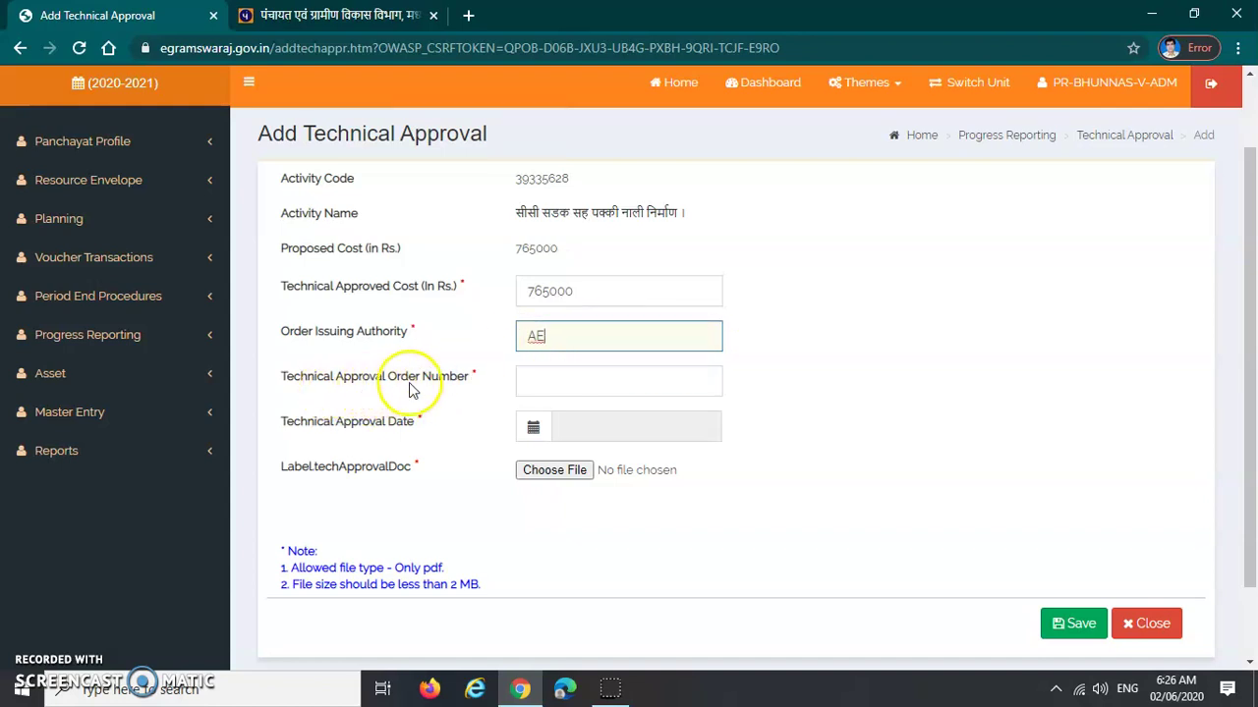
{"action": "left_click", "coordinate": [593, 380]}
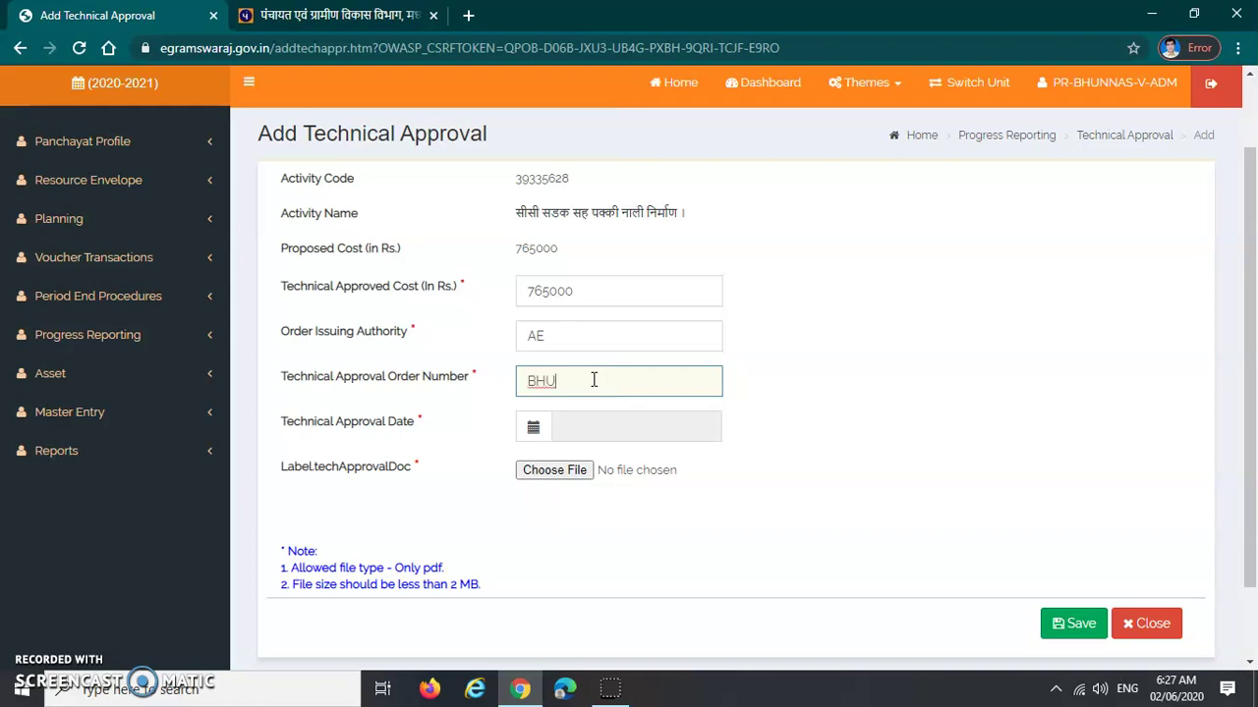
{"action": "type", "text": "/"}
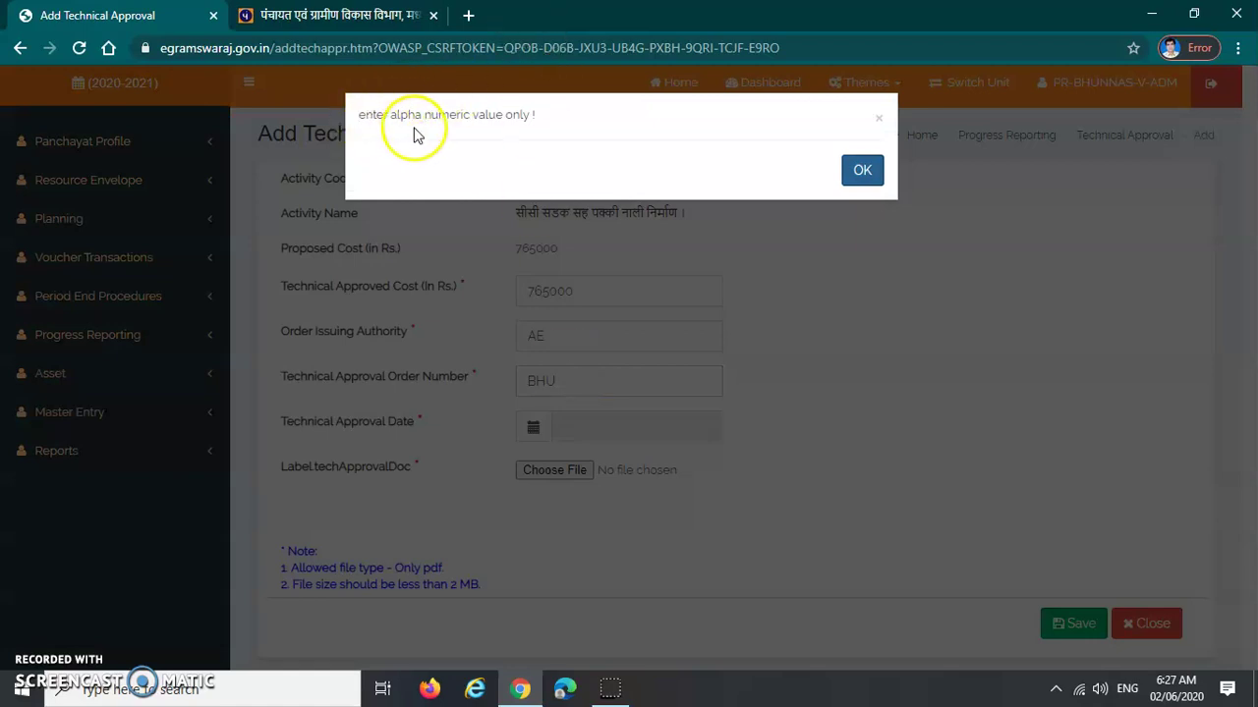
{"action": "left_click_drag", "start_coordinate": [351, 115], "coordinate": [530, 115]}
{"action": "left_click", "coordinate": [862, 170]}
{"action": "left_click", "coordinate": [583, 386]}
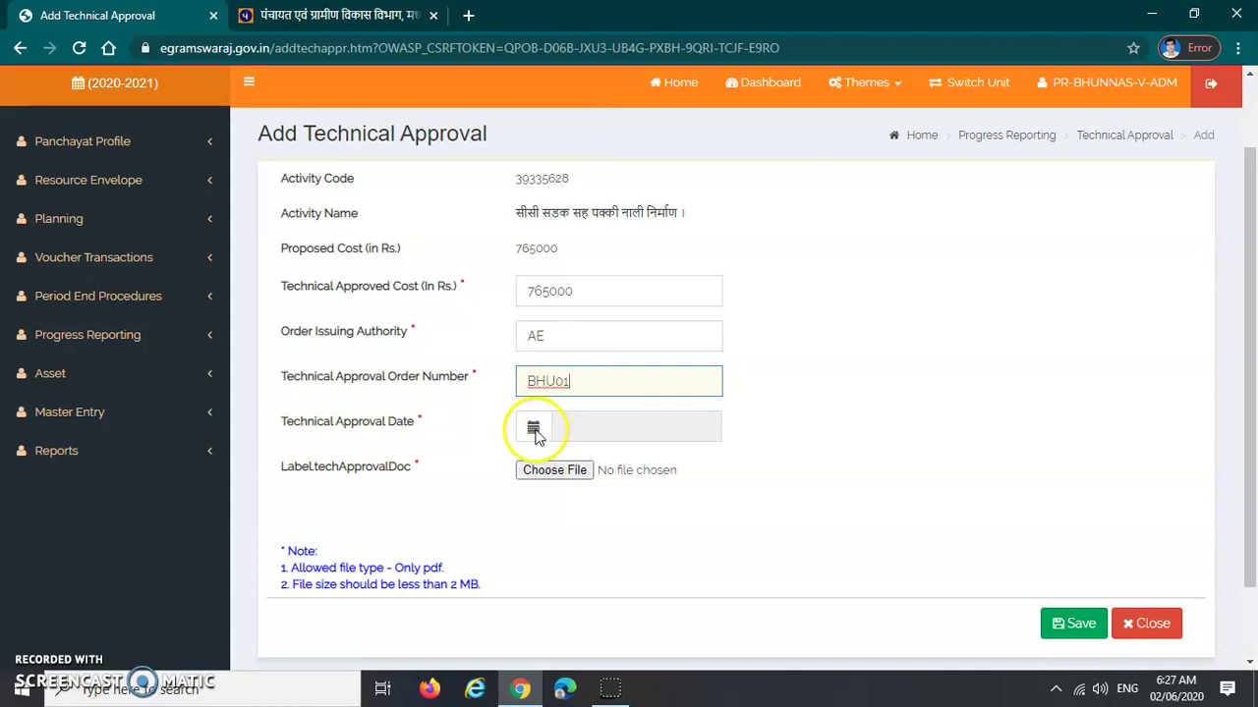
Set the Technical Approval Date to 28-05-2020 from the calendar
{"action": "left_click", "coordinate": [533, 432]}
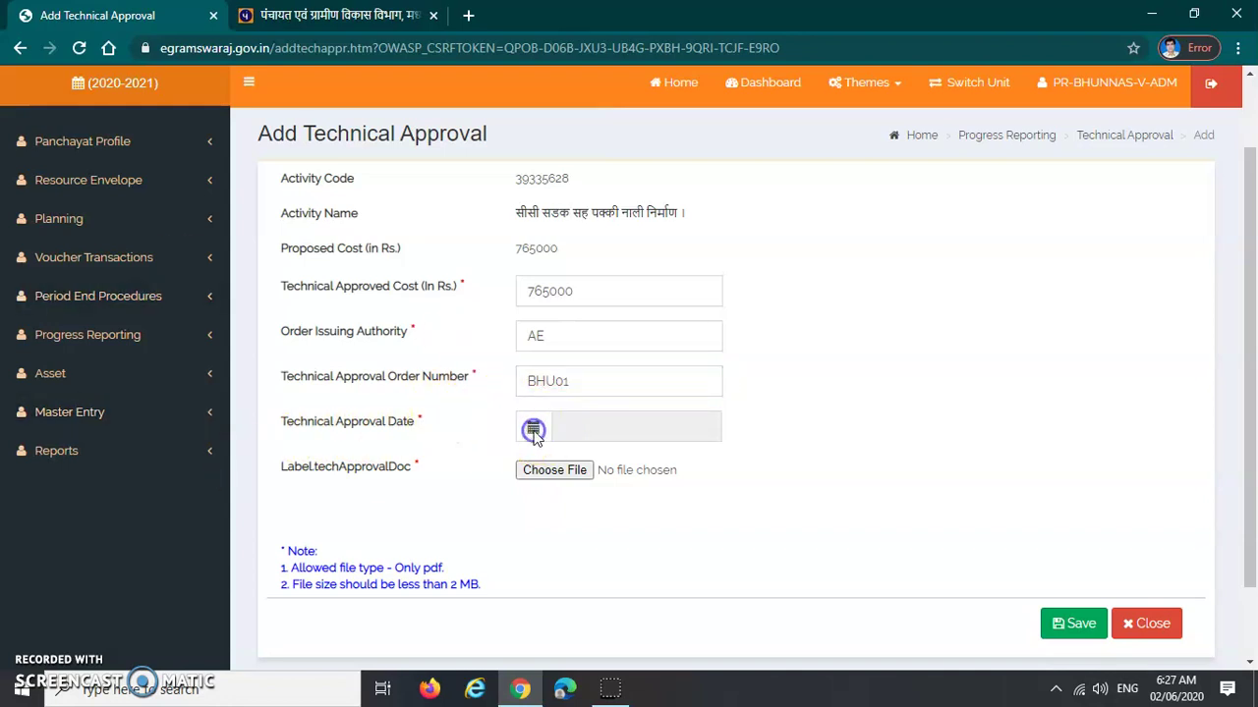
{"action": "left_click", "coordinate": [582, 429]}
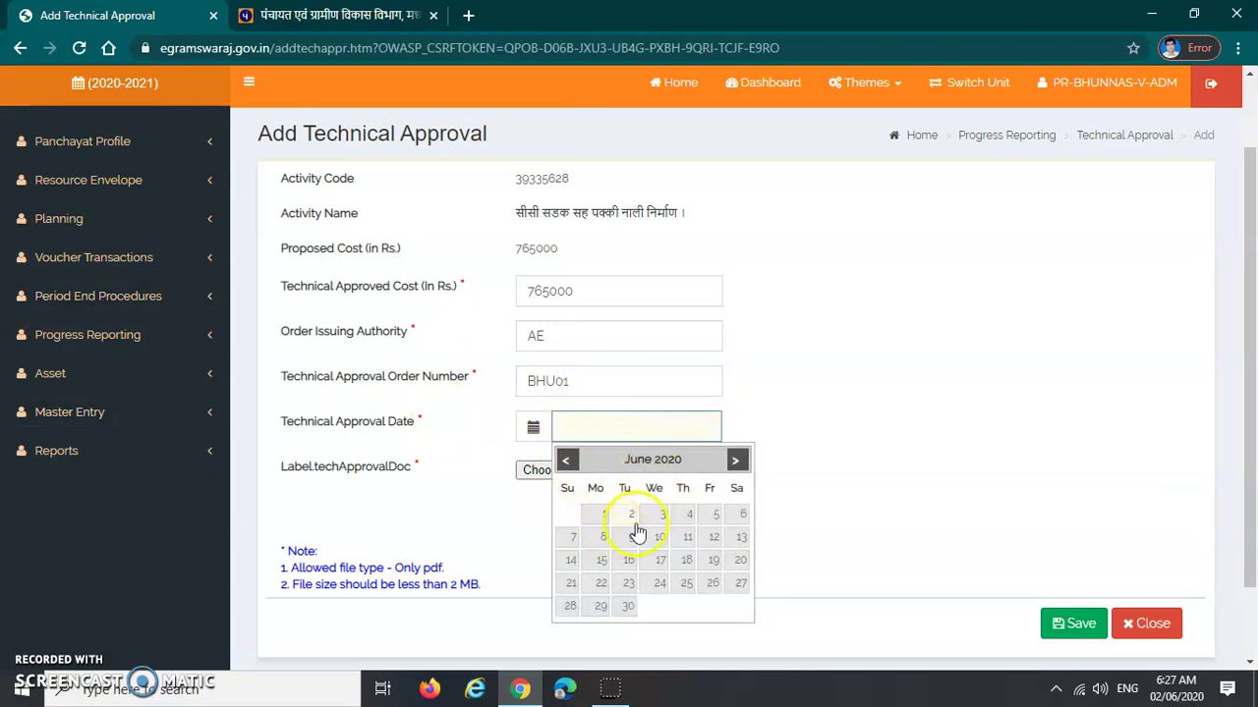
{"action": "left_click", "coordinate": [566, 460]}
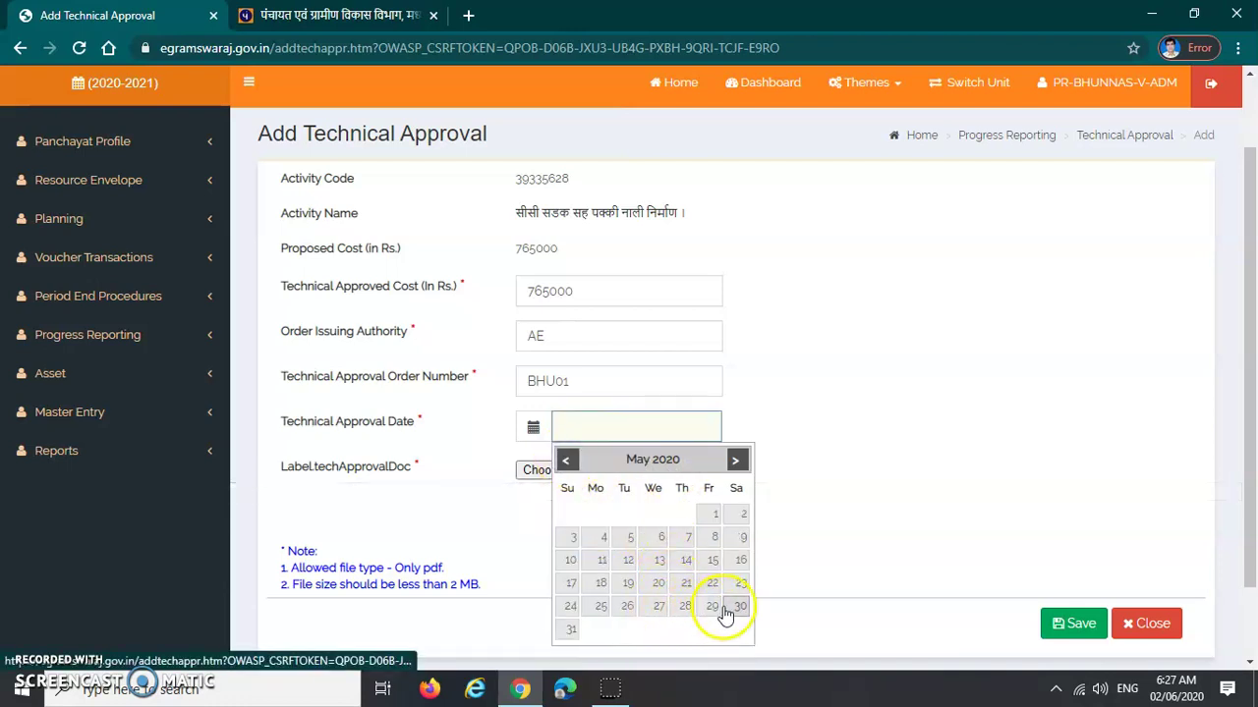
{"action": "left_click_drag", "start_coordinate": [715, 611], "coordinate": [692, 613]}
{"action": "left_click", "coordinate": [692, 611]}
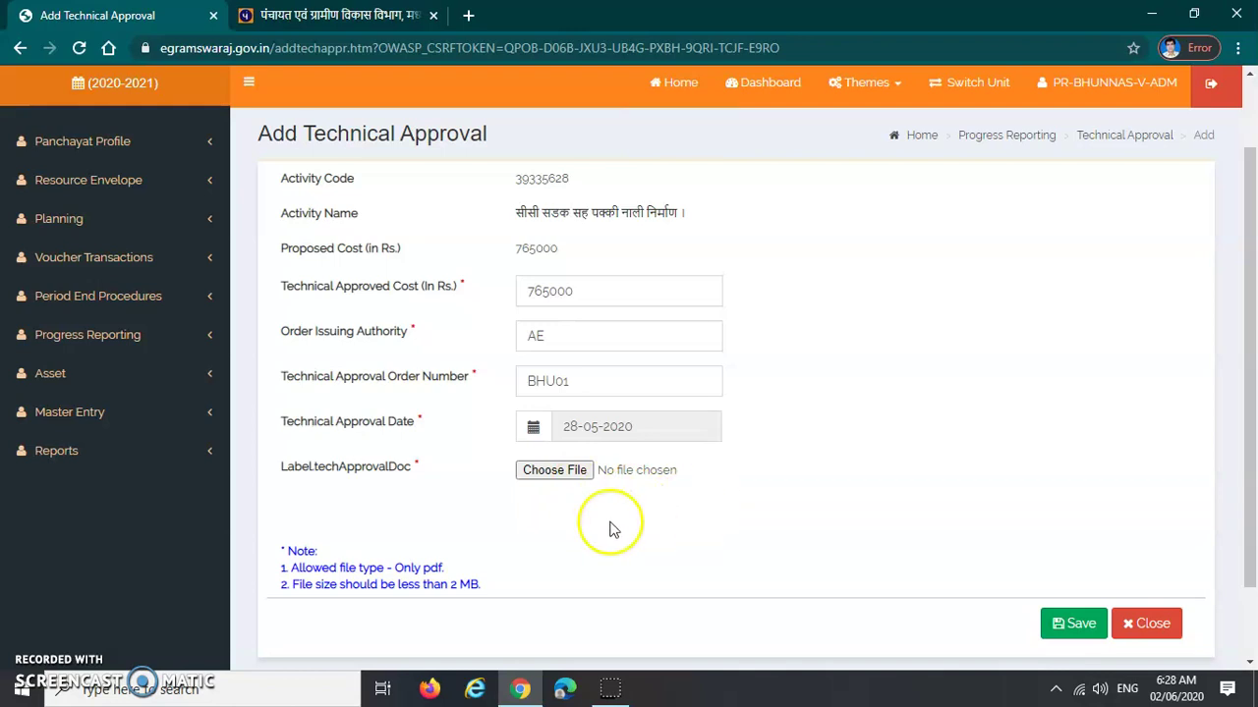
Scroll down and click through the lower fields of the approval form
{"action": "scroll", "coordinate": [403, 531], "scroll_direction": "down", "scroll_amount": 1}
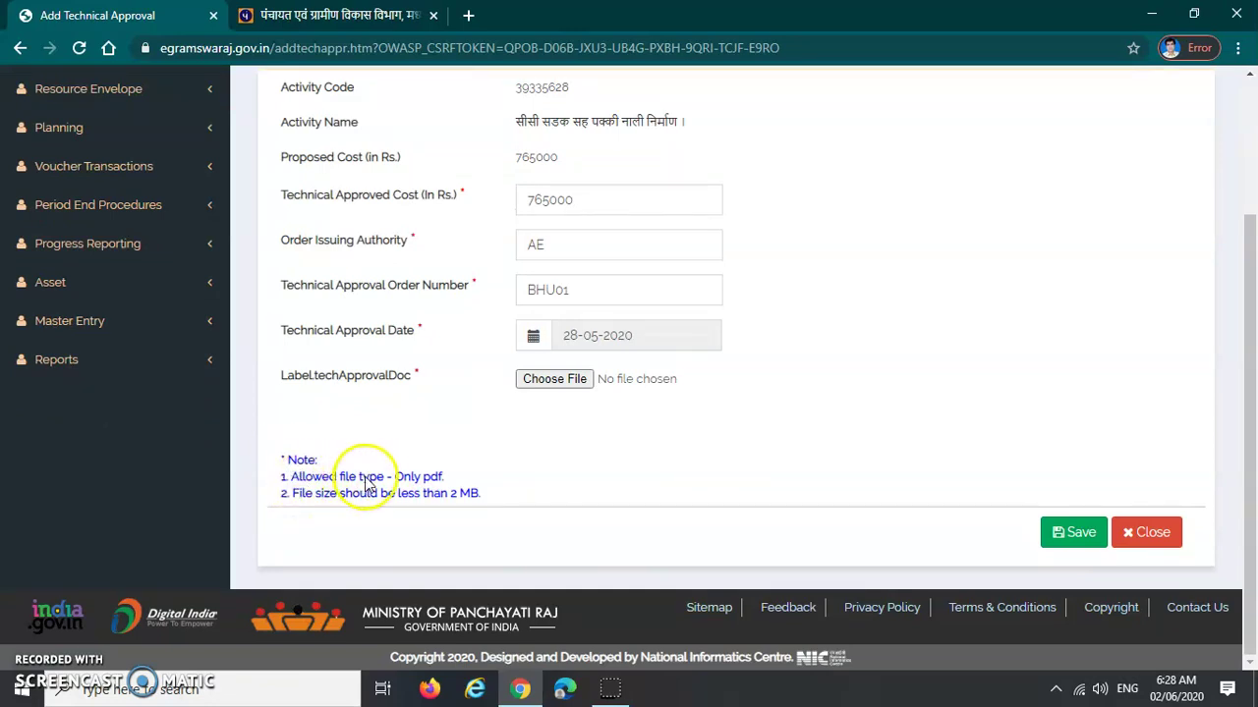
{"action": "left_click", "coordinate": [457, 478]}
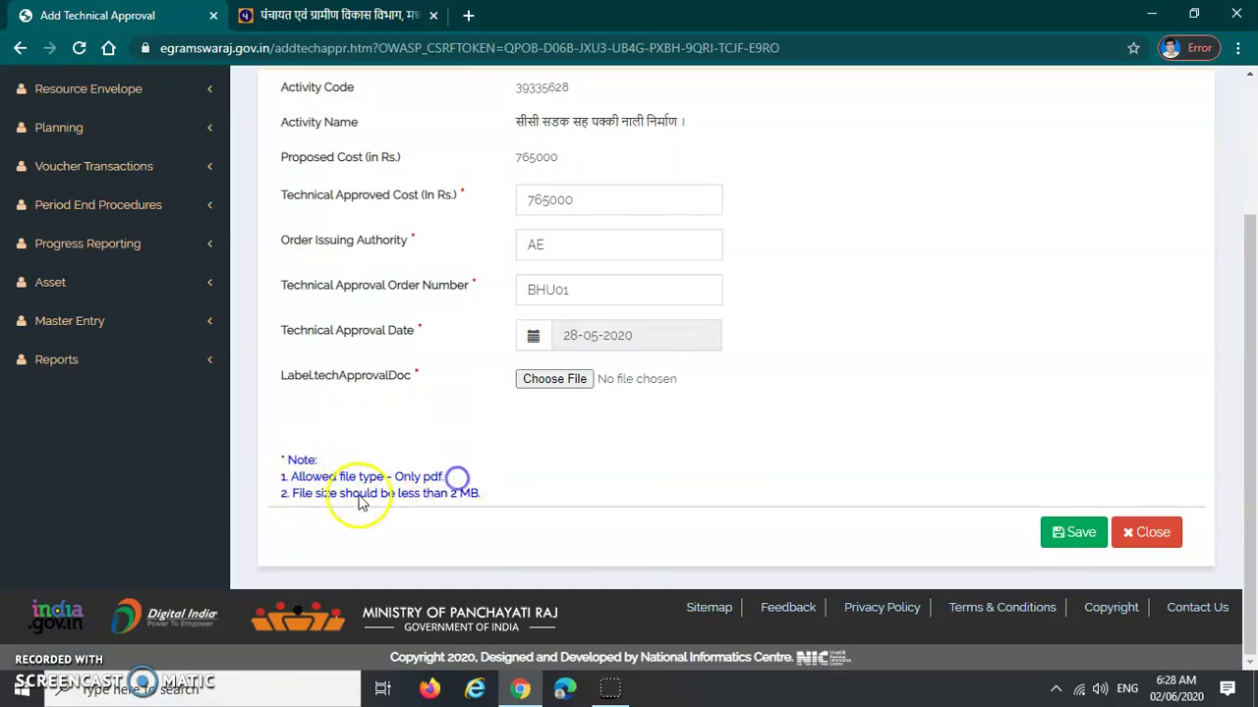
{"action": "left_click", "coordinate": [333, 504]}
{"action": "left_click", "coordinate": [494, 502]}
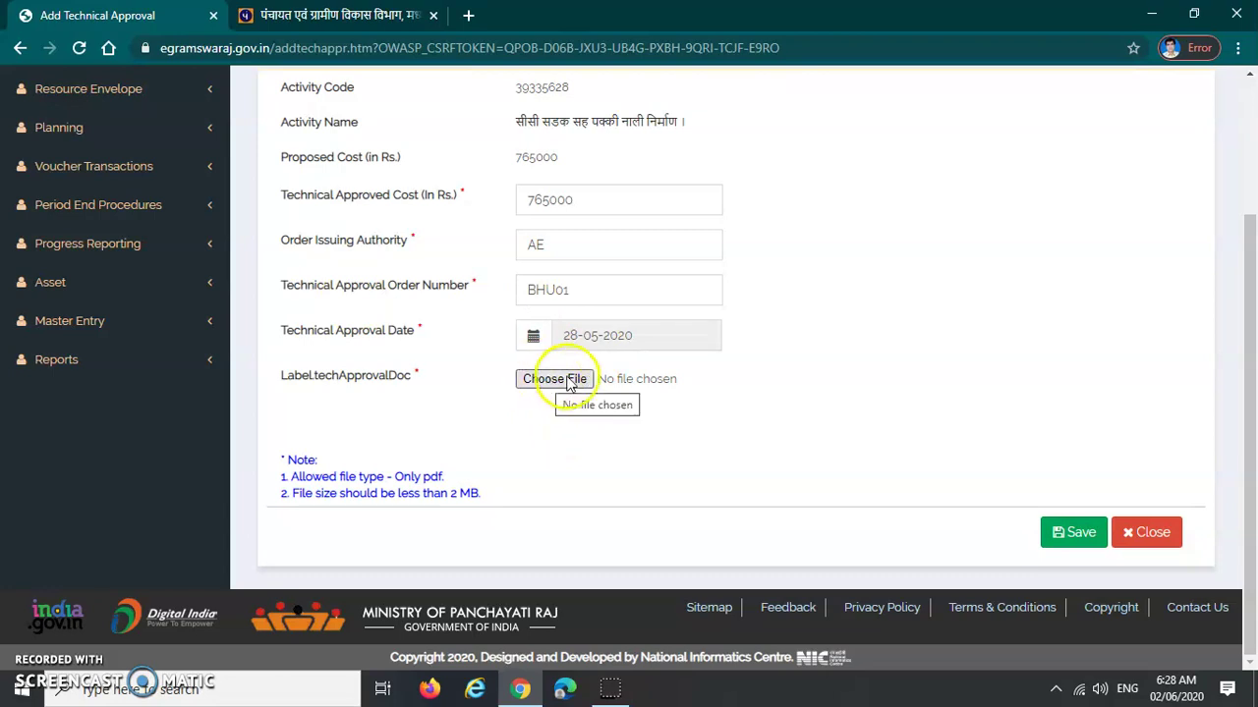
Attach simplified-format.pdf from E:\E GRAM SWRAJ\e gram guidline as the approval document
{"action": "left_click", "coordinate": [547, 380]}
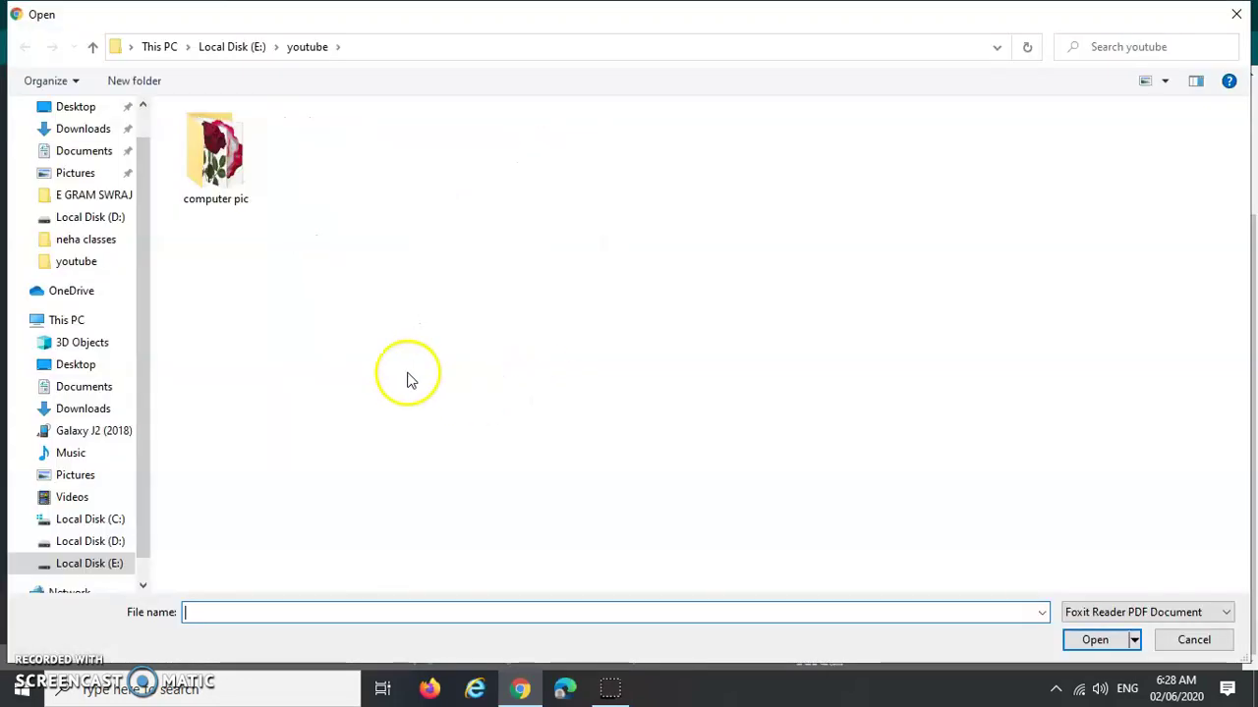
{"action": "left_click", "coordinate": [99, 565]}
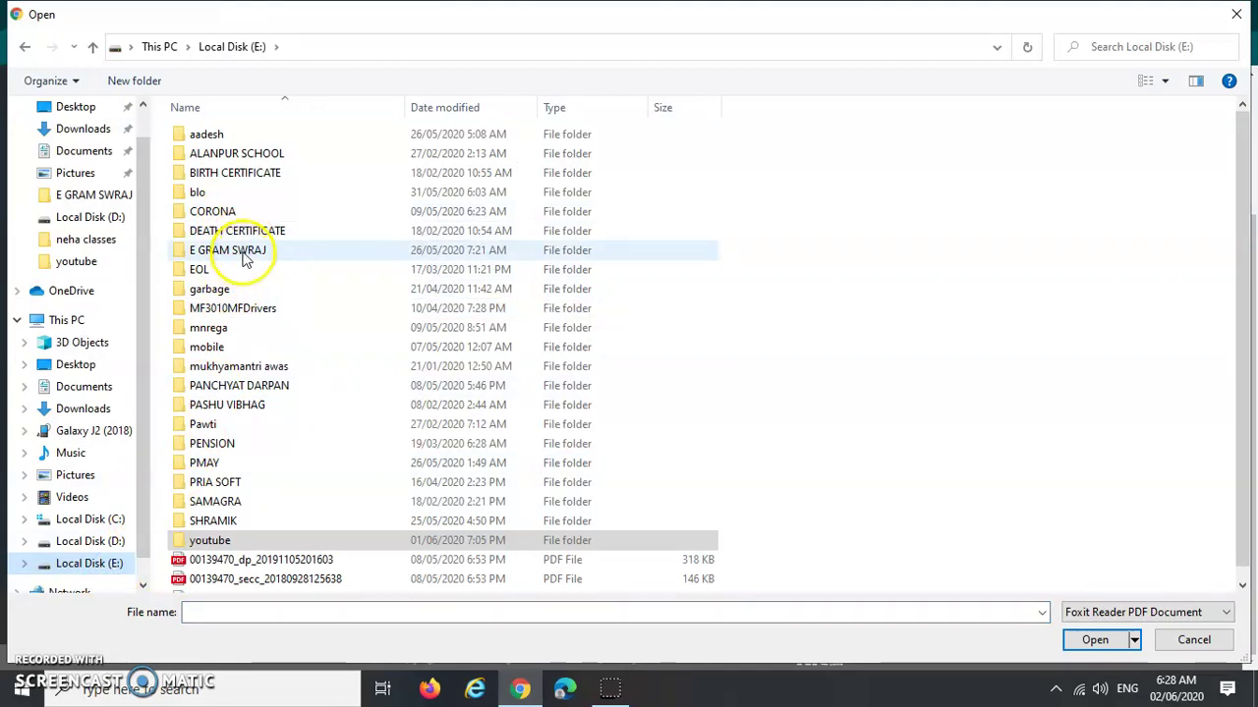
{"action": "double_click", "coordinate": [242, 251]}
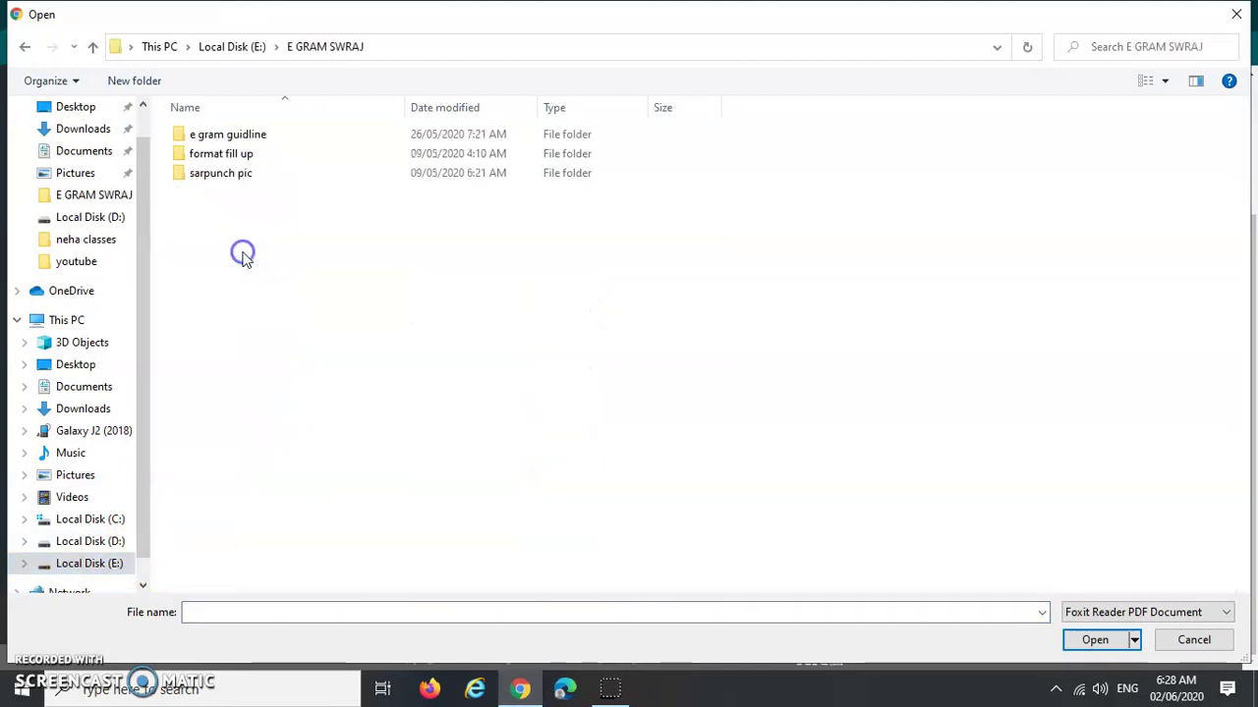
{"action": "double_click", "coordinate": [204, 135]}
{"action": "left_click", "coordinate": [204, 348]}
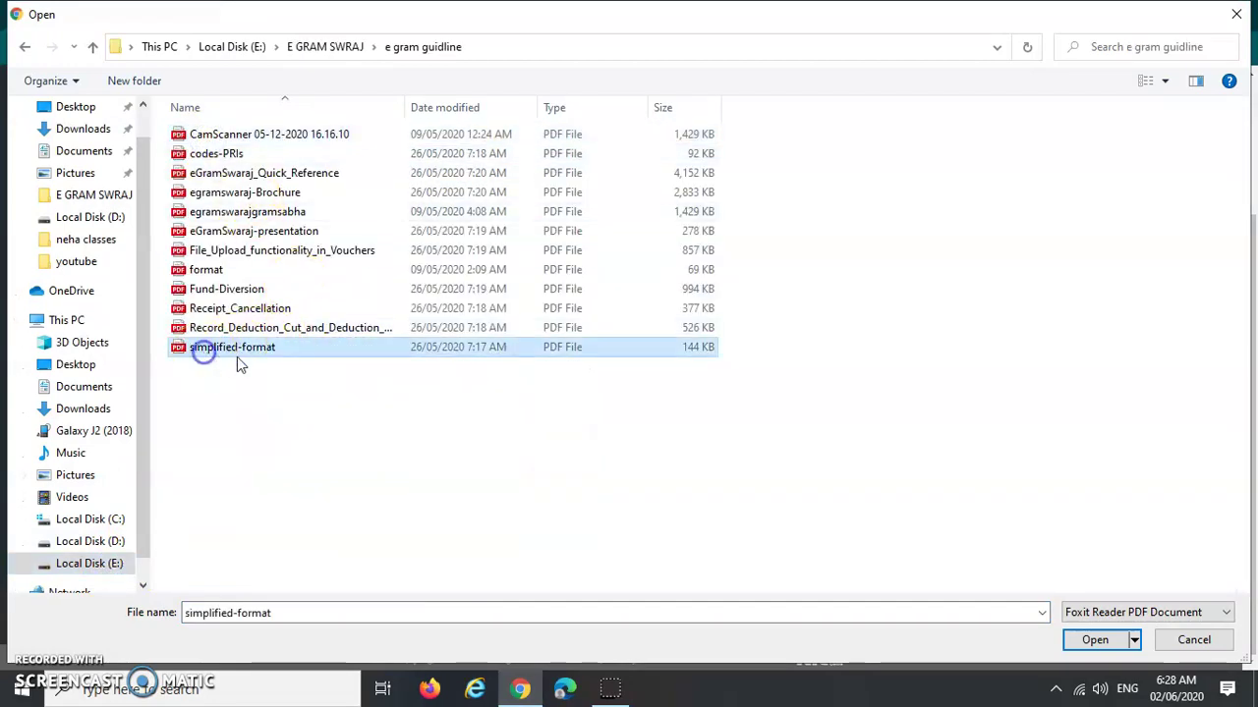
{"action": "left_click", "coordinate": [1092, 639]}
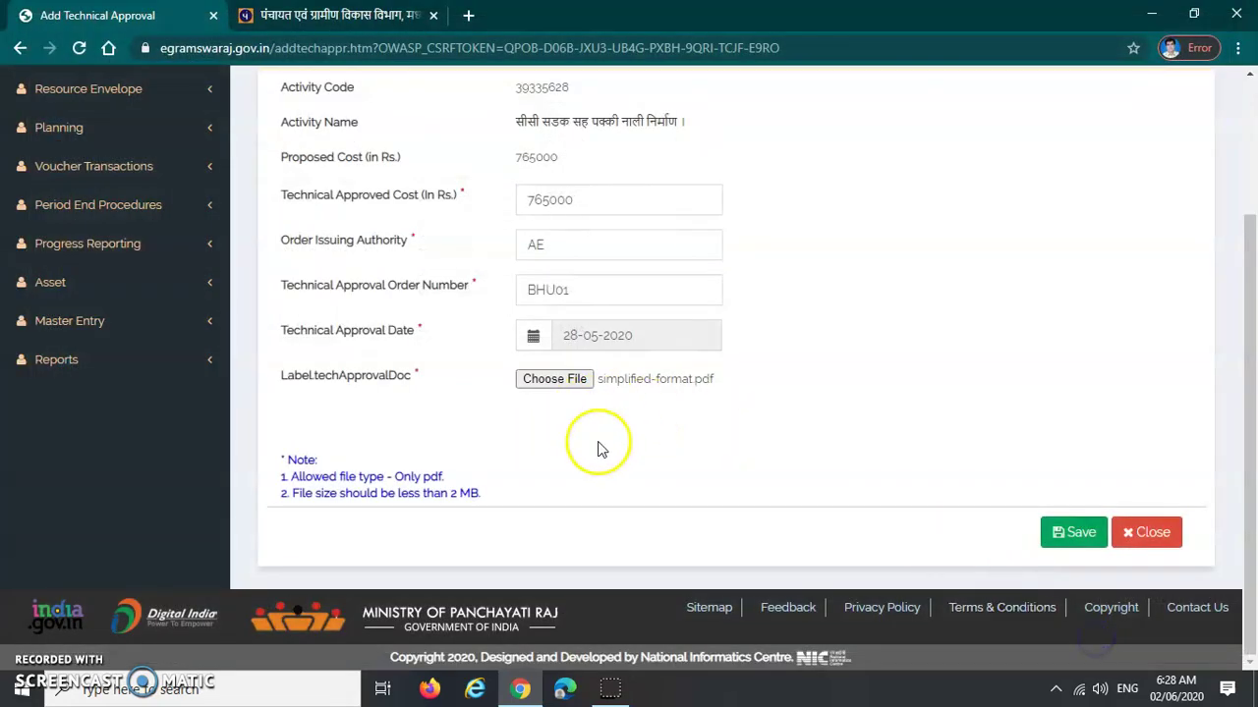
Save the technical approval for activity 39335628 and dismiss the 'Saved successfully' alert
{"action": "scroll", "coordinate": [694, 441], "scroll_direction": "up", "scroll_amount": 2}
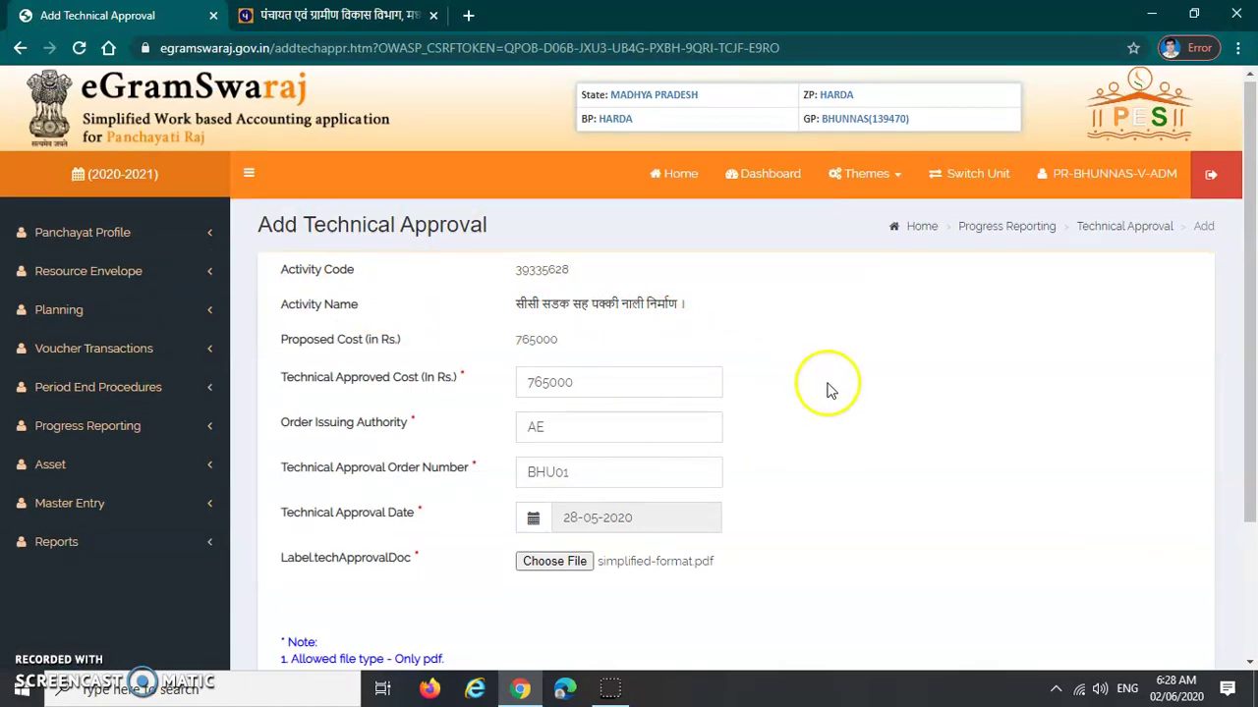
{"action": "scroll", "coordinate": [817, 384], "scroll_direction": "down", "scroll_amount": 1}
{"action": "scroll", "coordinate": [823, 393], "scroll_direction": "down", "scroll_amount": 1}
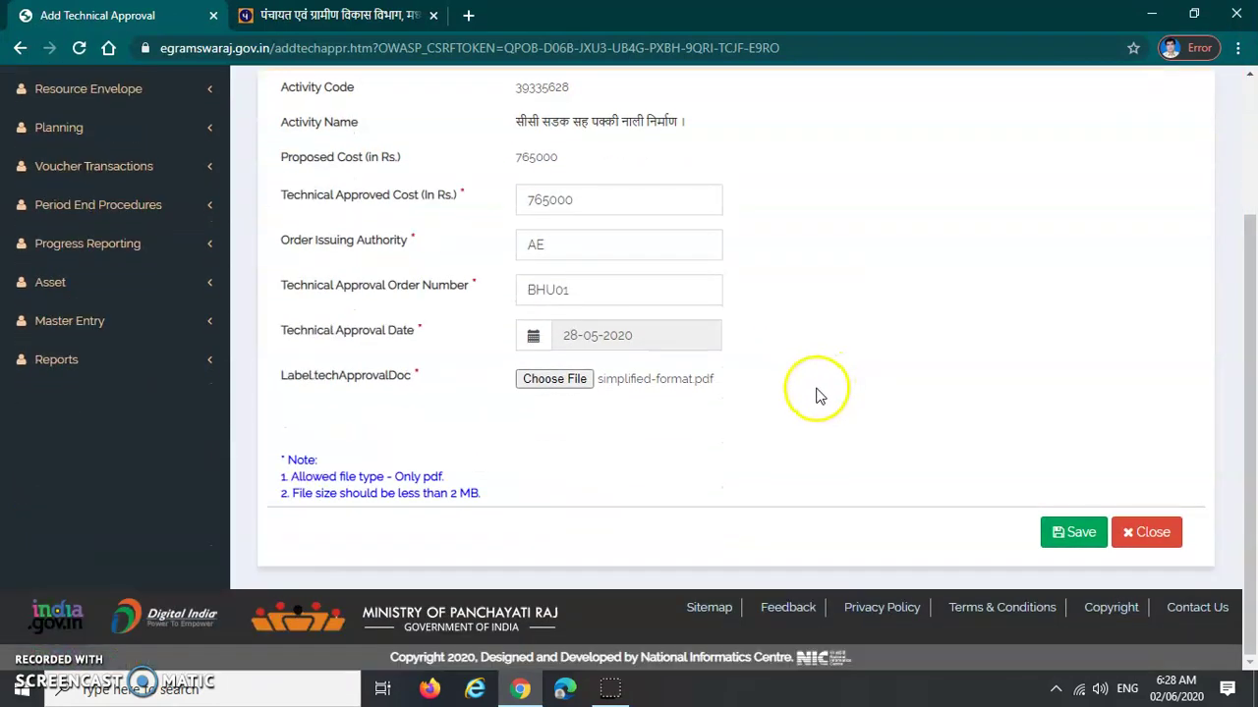
{"action": "left_click", "coordinate": [1074, 539]}
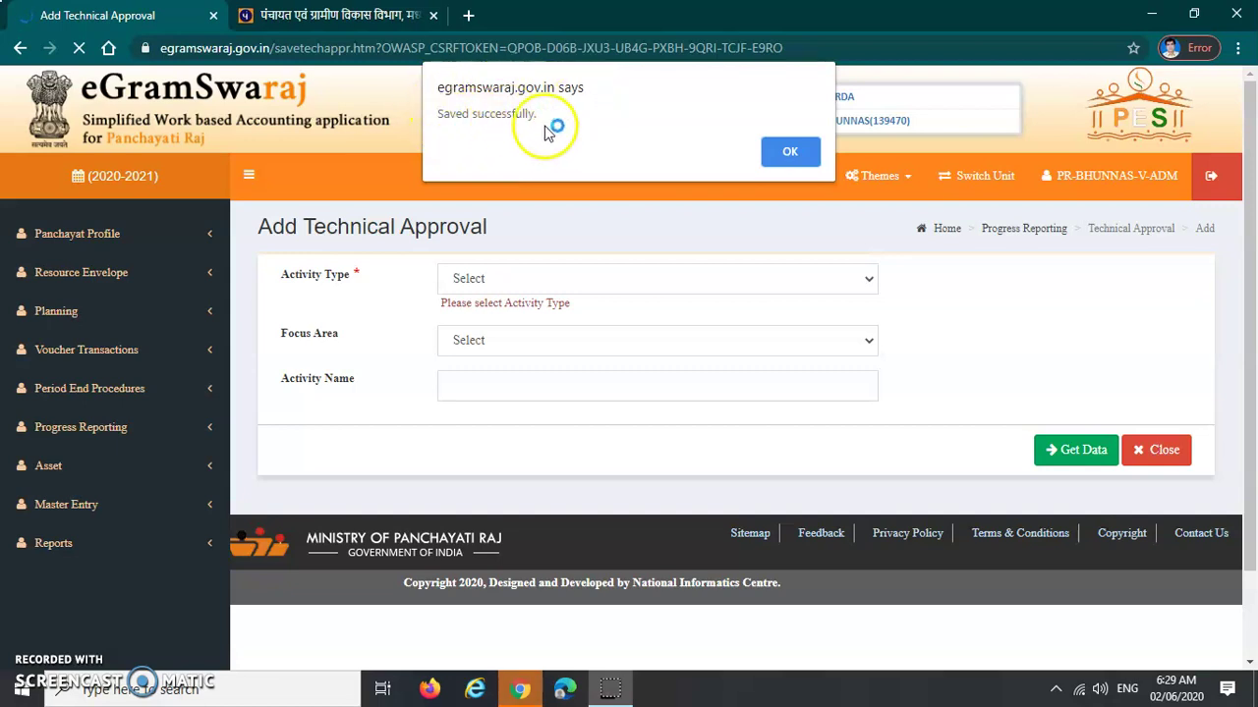
{"action": "left_click", "coordinate": [792, 157]}
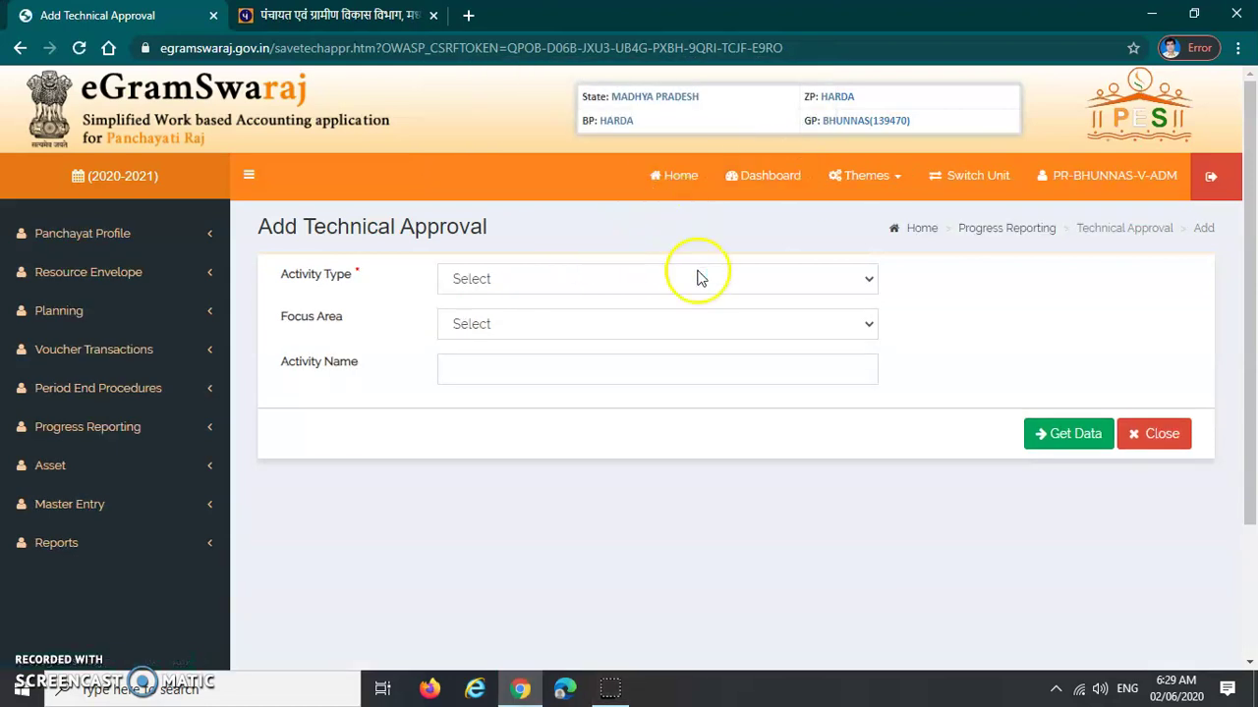
{"action": "left_click", "coordinate": [560, 279]}
Close the activity type list and go to Progress Reporting > Technical approval > Manage
{"action": "left_click", "coordinate": [619, 280]}
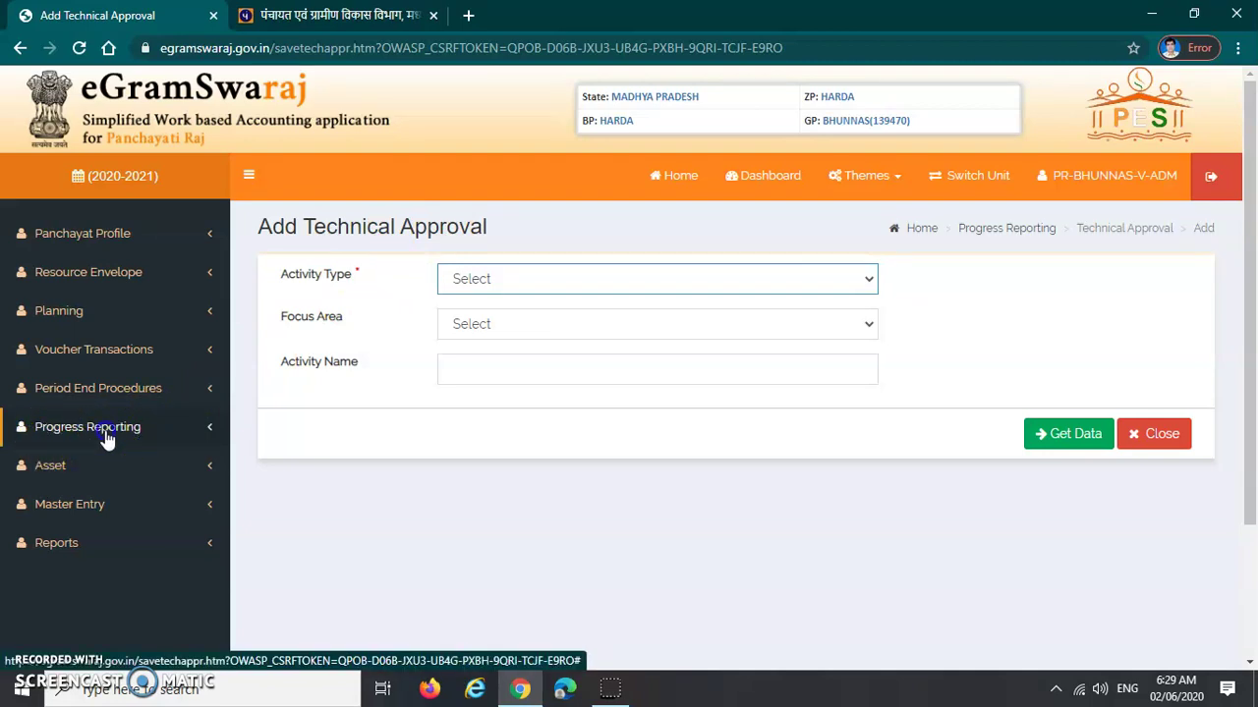
{"action": "left_click", "coordinate": [106, 439]}
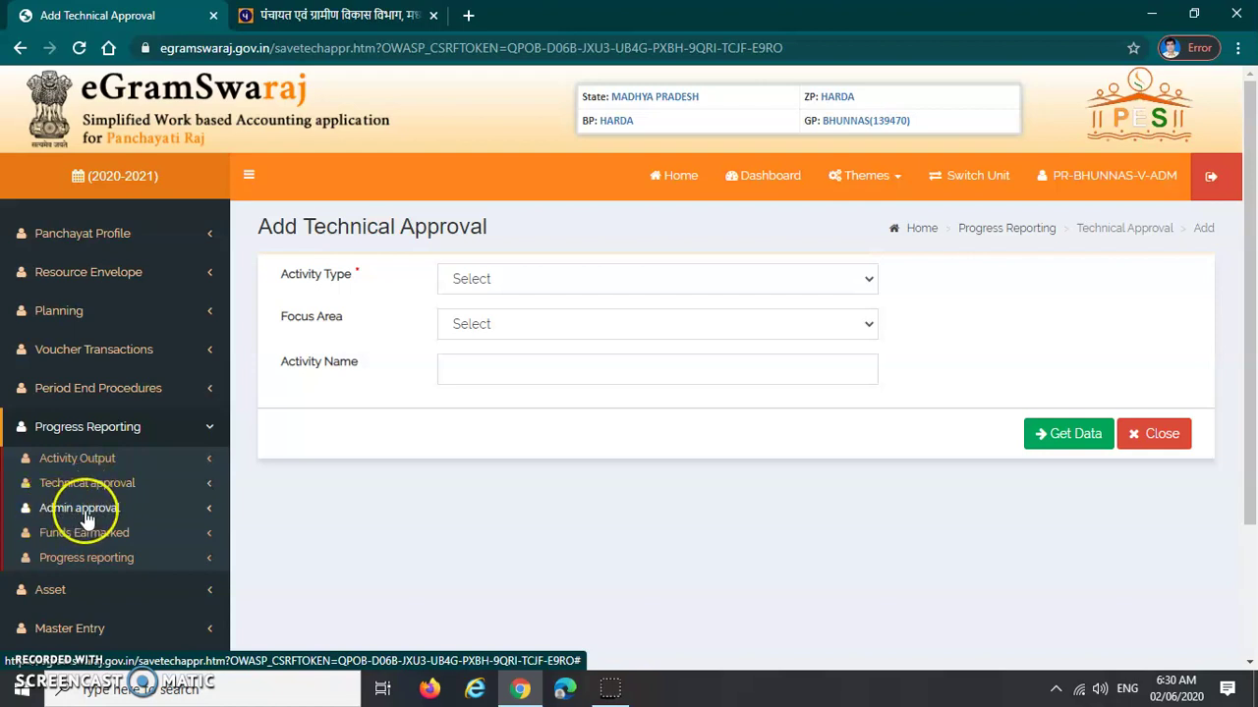
{"action": "left_click", "coordinate": [87, 519]}
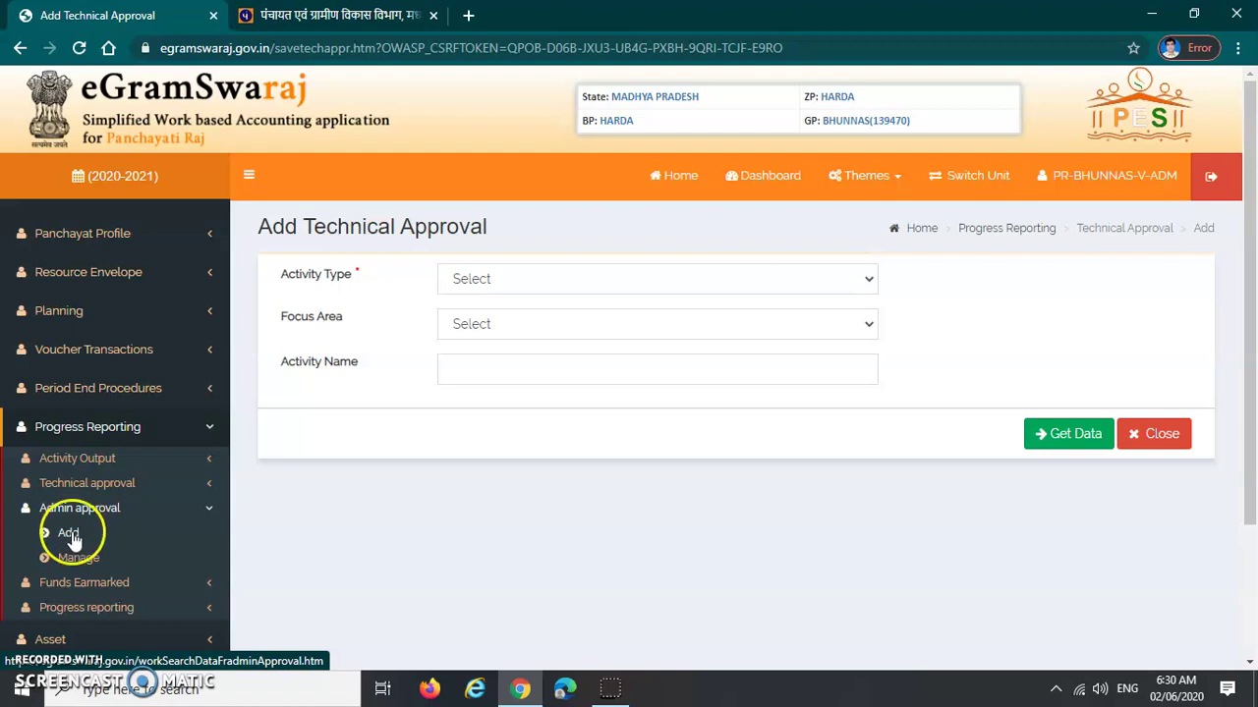
{"action": "left_click", "coordinate": [82, 523]}
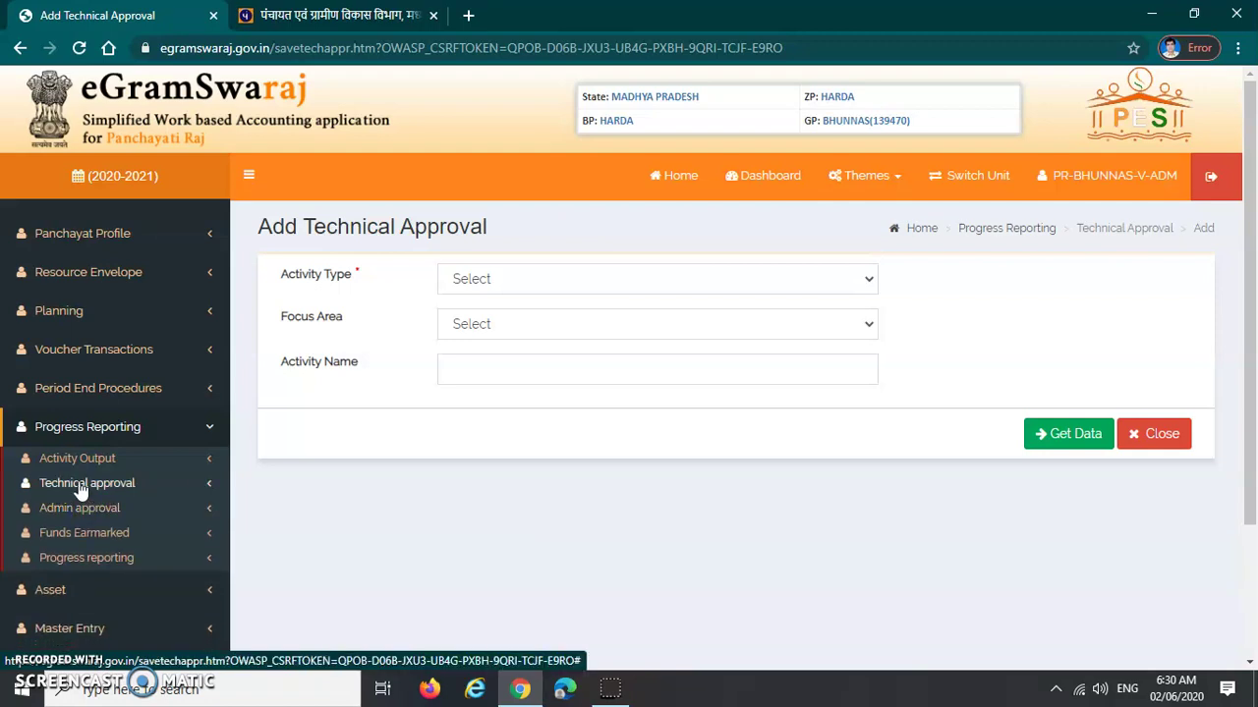
{"action": "left_click", "coordinate": [81, 485]}
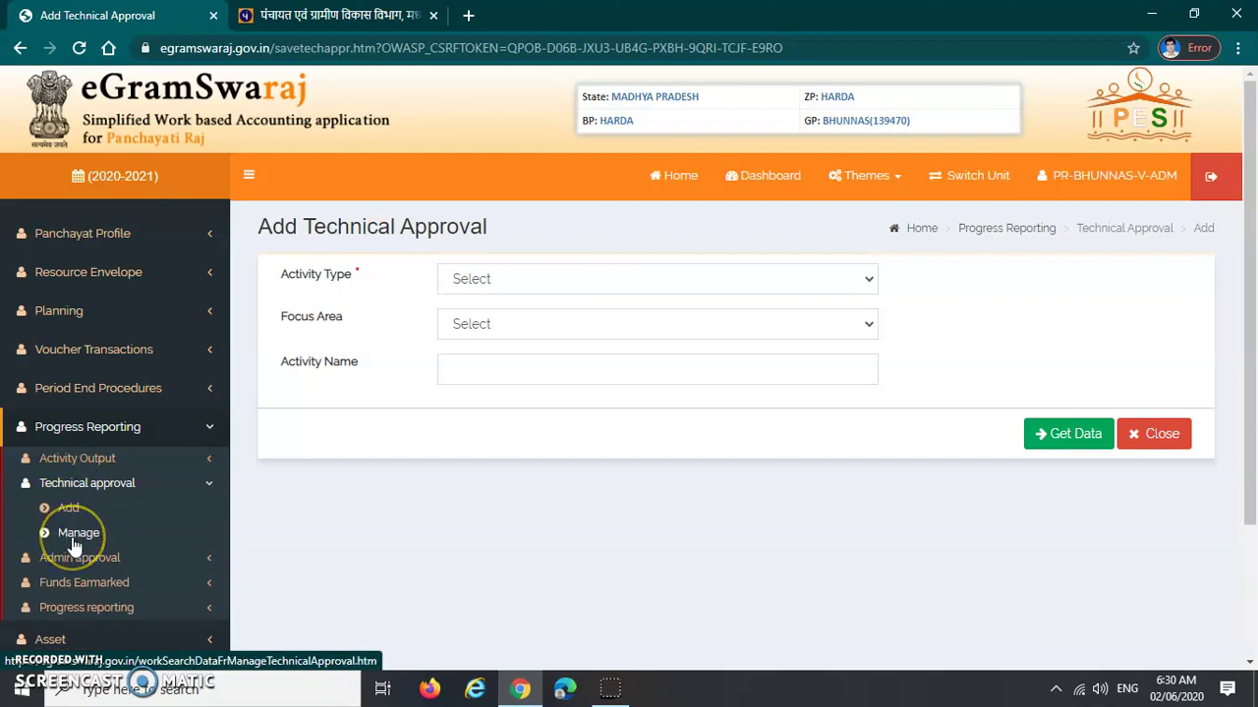
{"action": "left_click", "coordinate": [73, 539]}
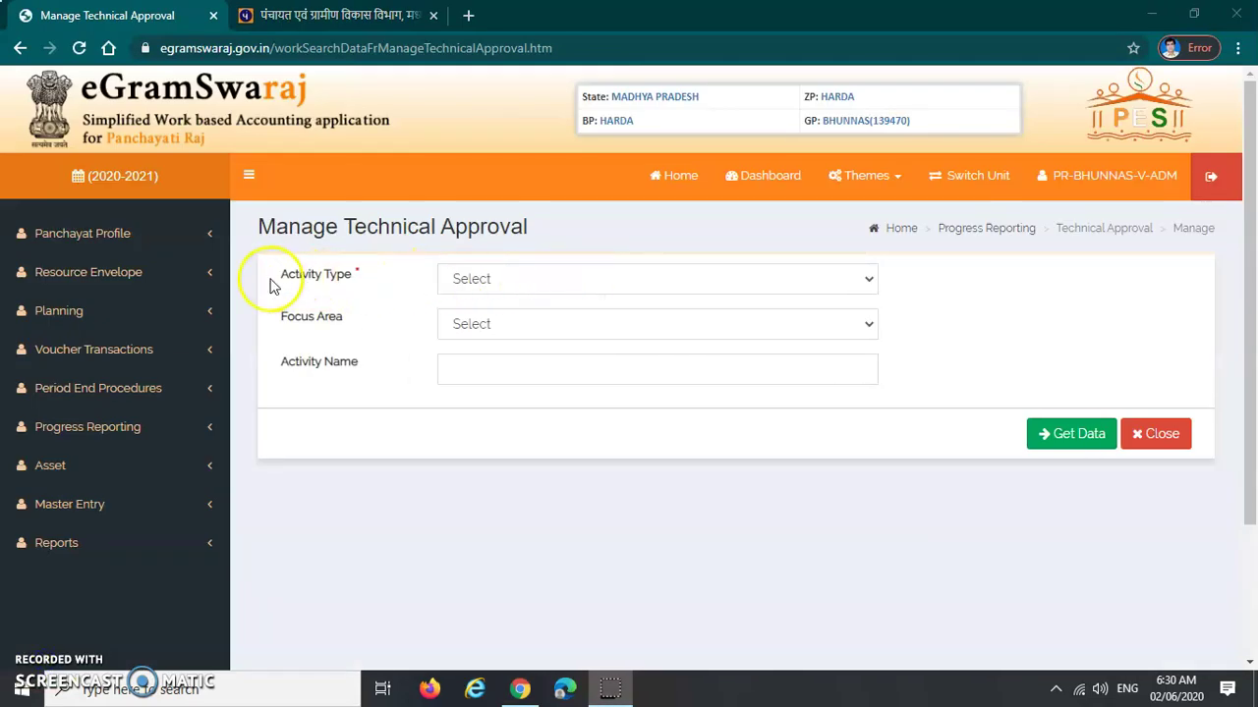
Filter Manage Technical Approval by the Public Works activity type and fetch the matching approvals
{"action": "left_click_drag", "start_coordinate": [273, 283], "coordinate": [359, 284]}
{"action": "left_click", "coordinate": [372, 285]}
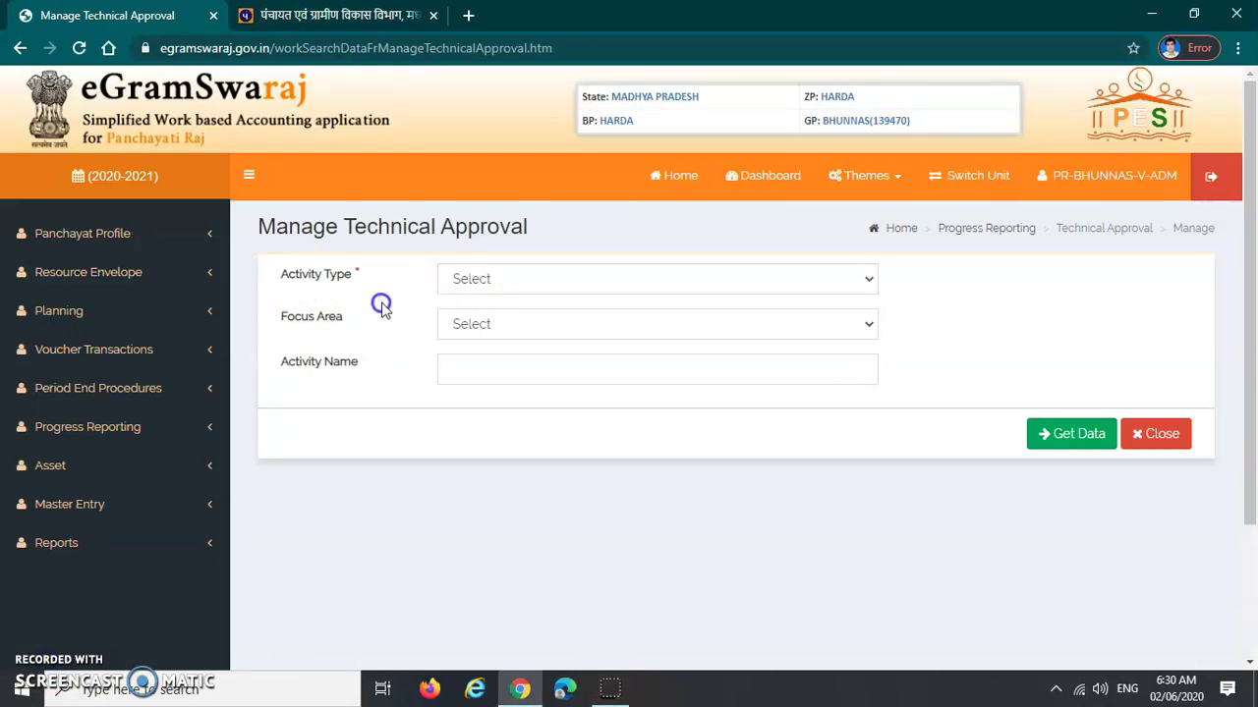
{"action": "left_click", "coordinate": [528, 278]}
{"action": "left_click", "coordinate": [536, 322]}
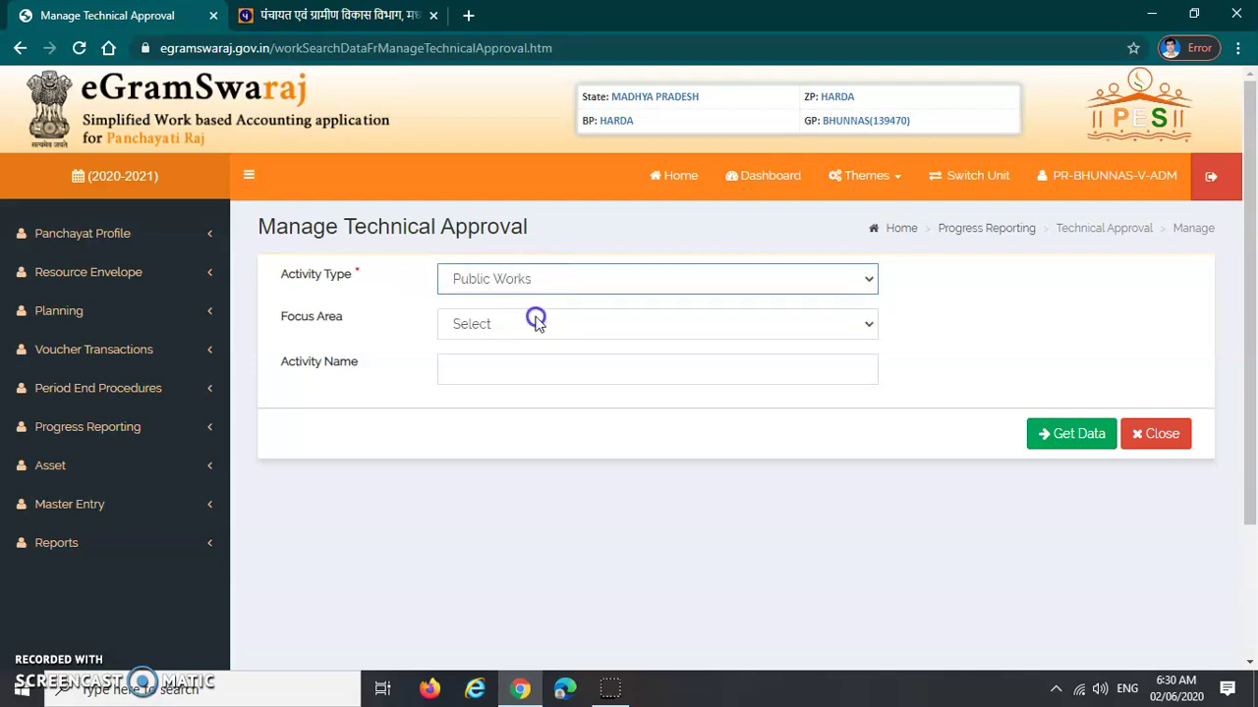
{"action": "left_click", "coordinate": [1069, 436]}
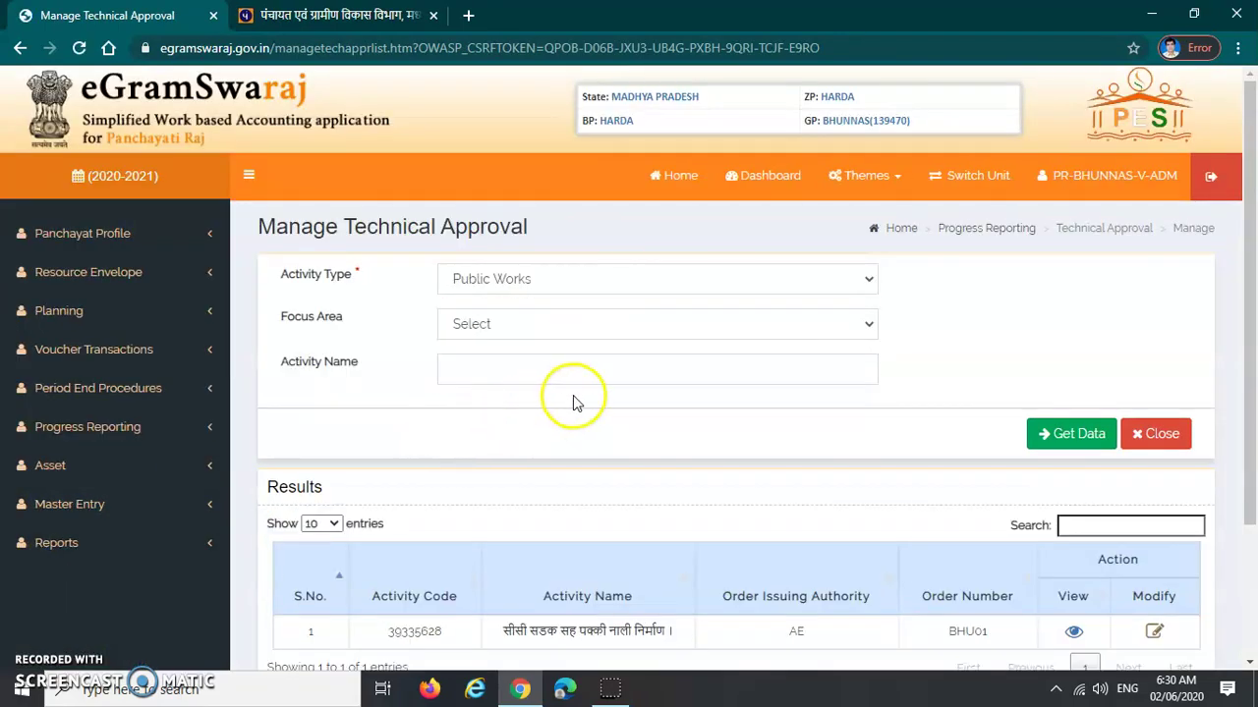
Review the results row for activity 39335628 with authority AE and order number BHU01
{"action": "scroll", "coordinate": [573, 399], "scroll_direction": "down", "scroll_amount": 2}
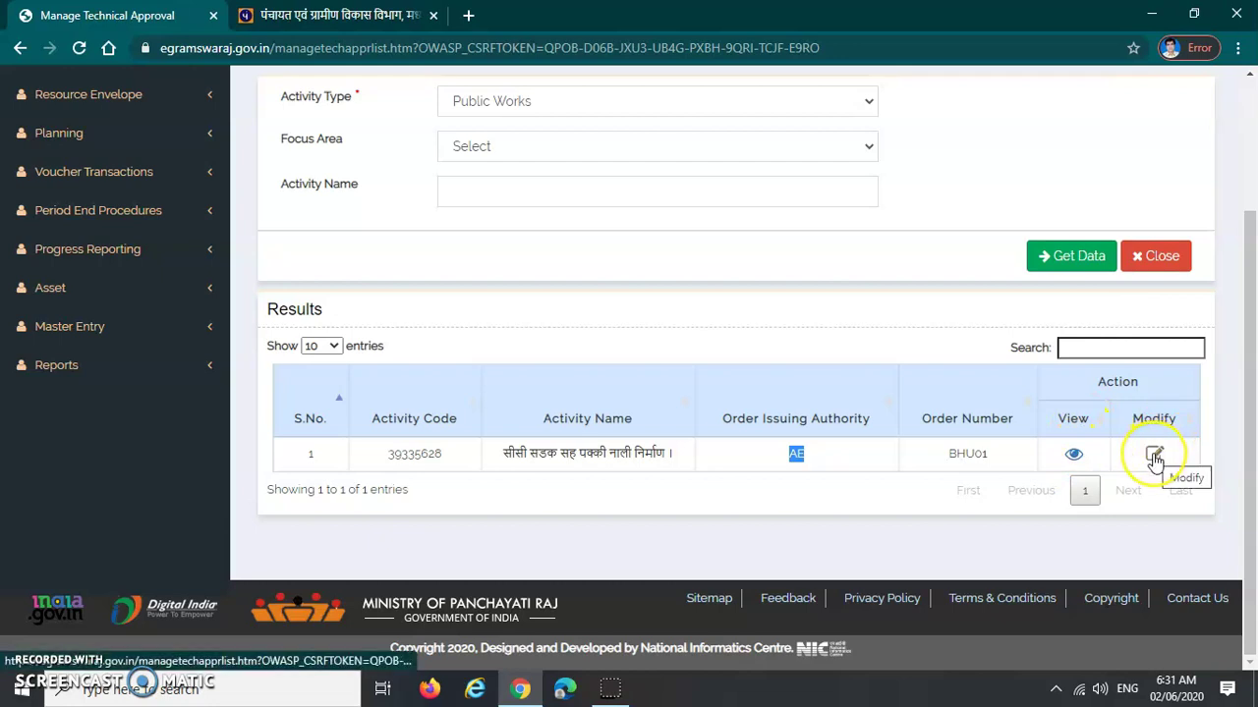
{"action": "left_click", "coordinate": [1069, 458]}
{"action": "left_click", "coordinate": [1165, 458]}
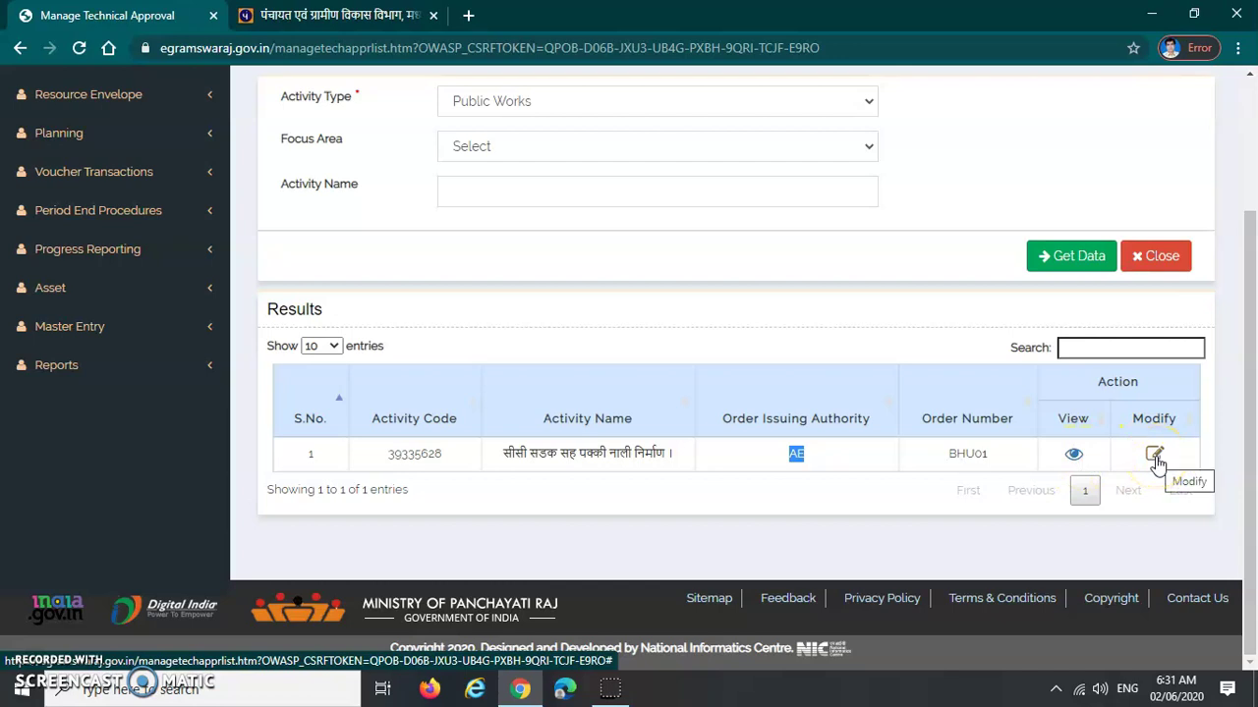
{"action": "left_click", "coordinate": [1073, 455]}
{"action": "left_click", "coordinate": [1151, 458]}
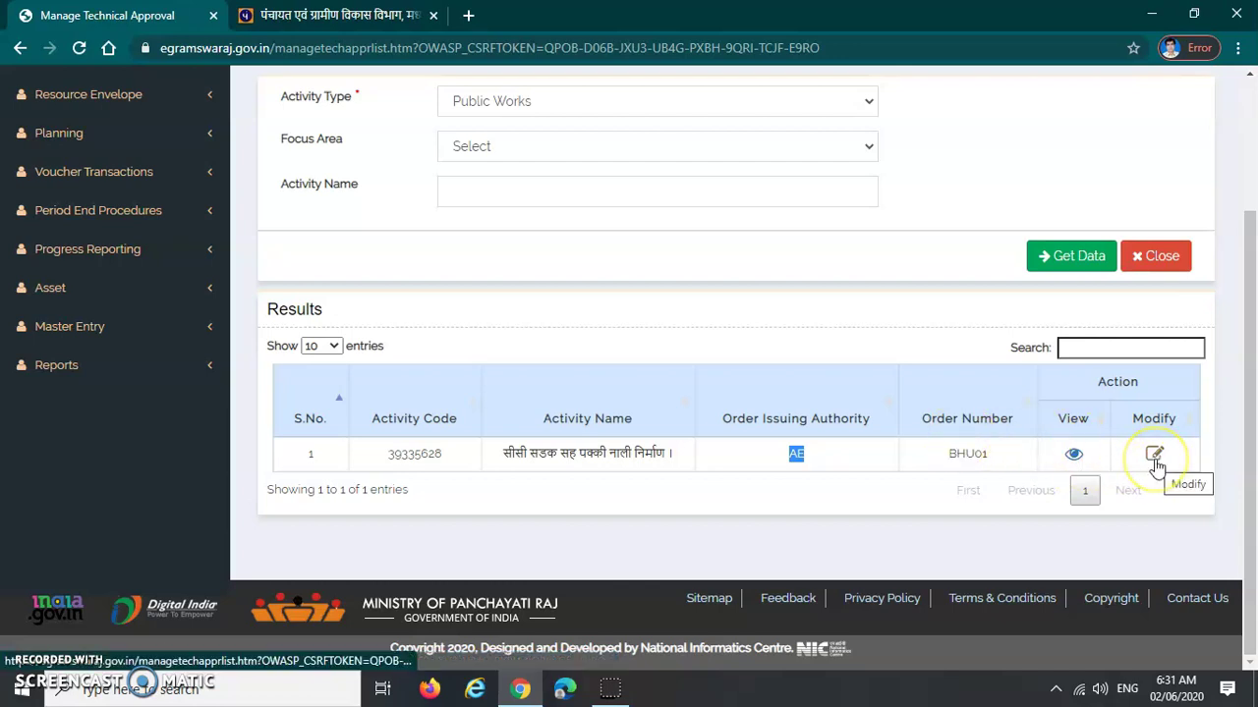
{"action": "left_click", "coordinate": [1150, 456]}
{"action": "left_click", "coordinate": [1073, 455]}
{"action": "left_click", "coordinate": [1153, 456]}
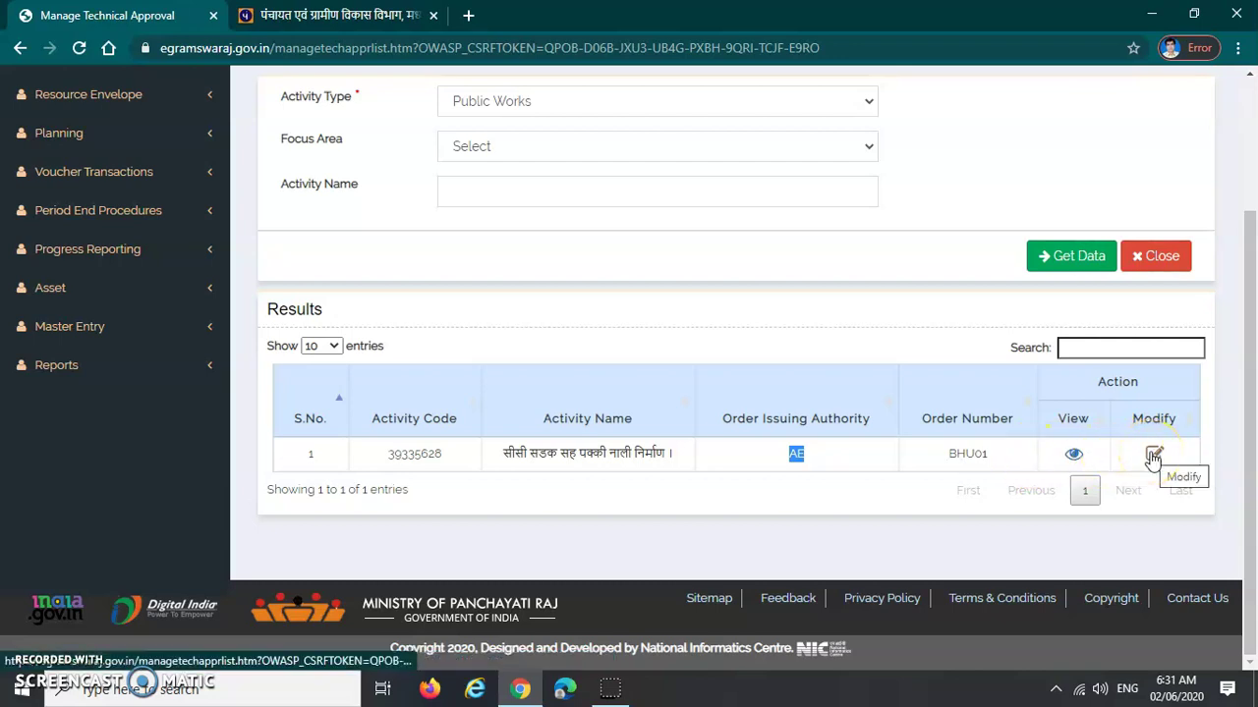
{"action": "left_click", "coordinate": [655, 325]}
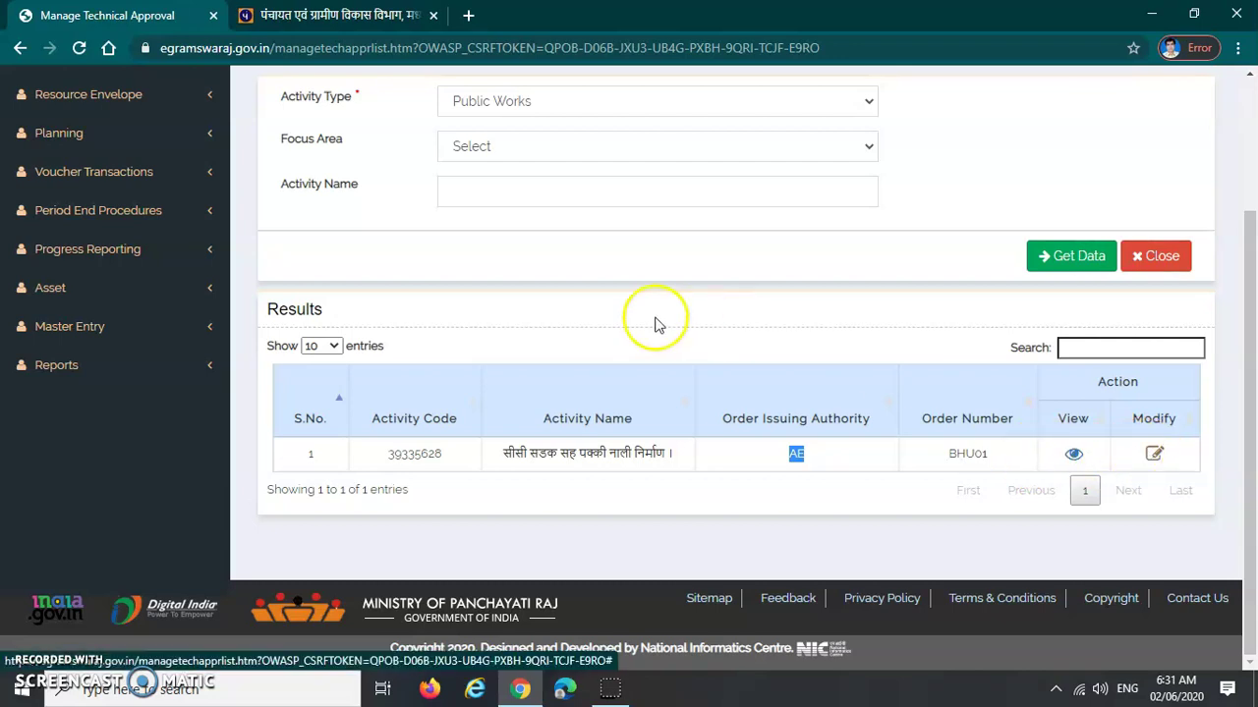
{"action": "scroll", "coordinate": [593, 354], "scroll_direction": "up", "scroll_amount": 2}
{"action": "scroll", "coordinate": [593, 354], "scroll_direction": "down", "scroll_amount": 2}
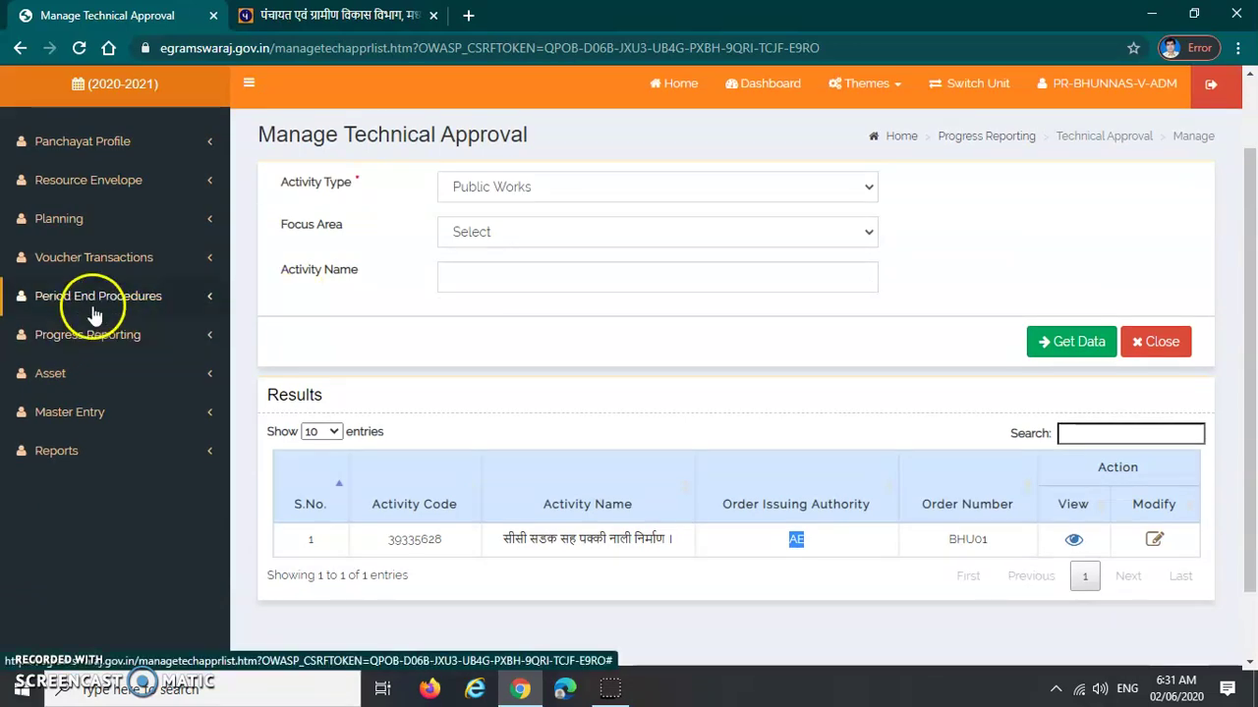
Go to Progress Reporting > Admin approval in the sidebar to reach the Add Administrative Approval form
{"action": "left_click", "coordinate": [83, 337]}
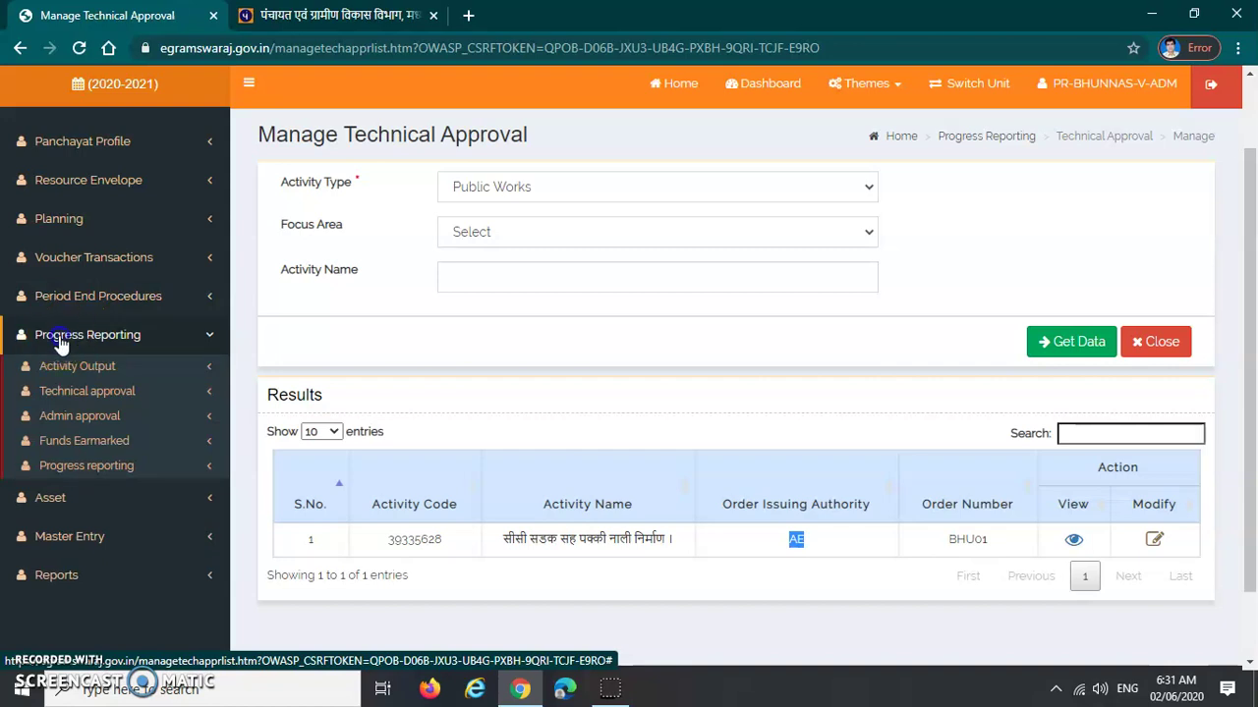
{"action": "left_click", "coordinate": [61, 339]}
{"action": "left_click", "coordinate": [76, 342]}
{"action": "left_click", "coordinate": [106, 417]}
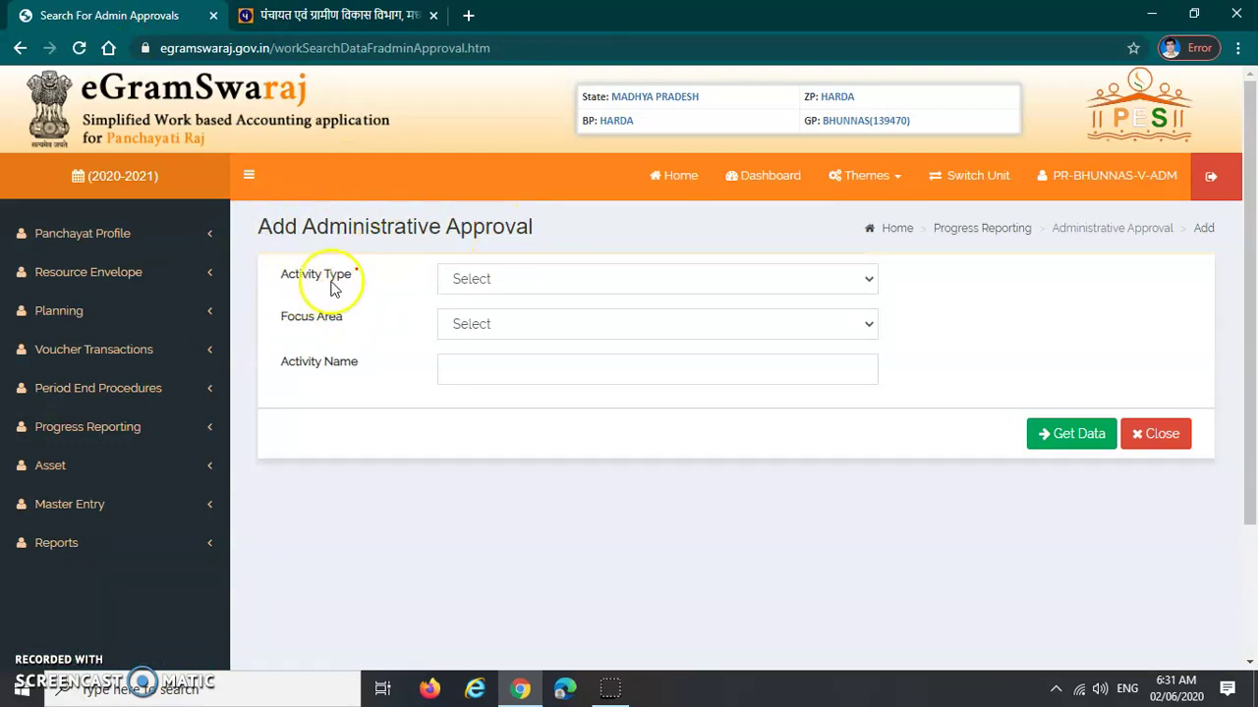
List Public Works activities awaiting administrative approval
{"action": "left_click", "coordinate": [522, 282]}
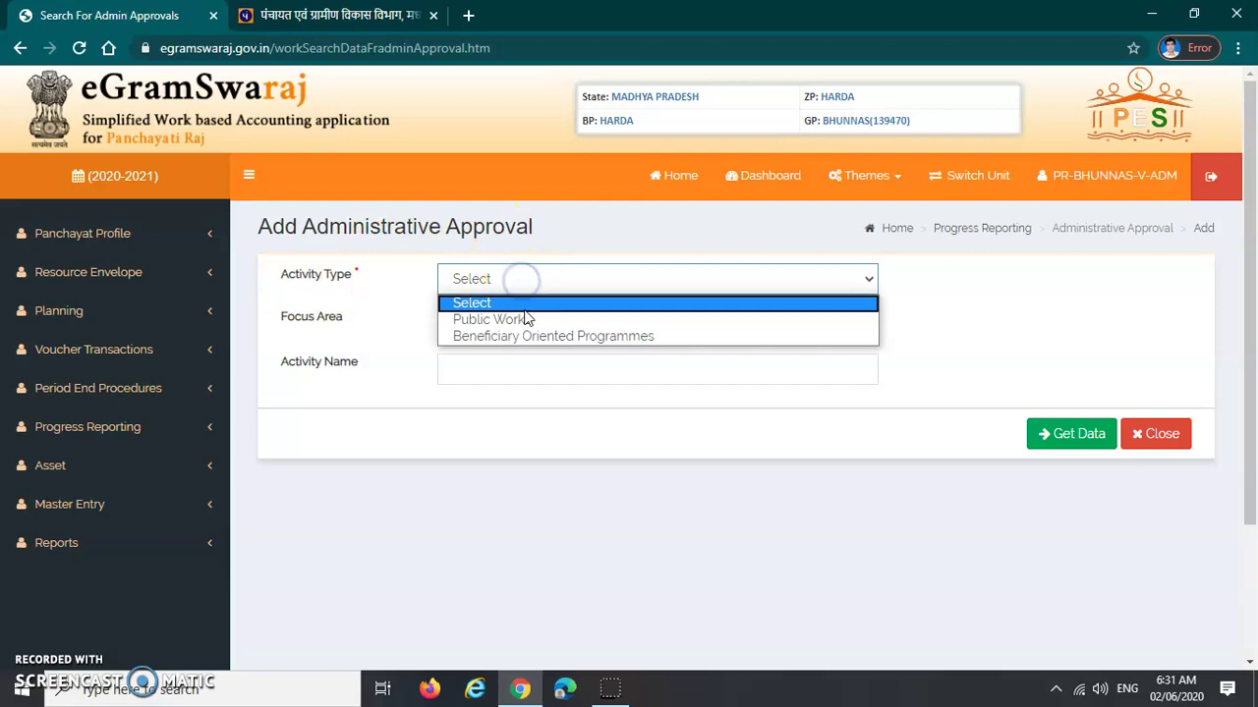
{"action": "left_click", "coordinate": [518, 320]}
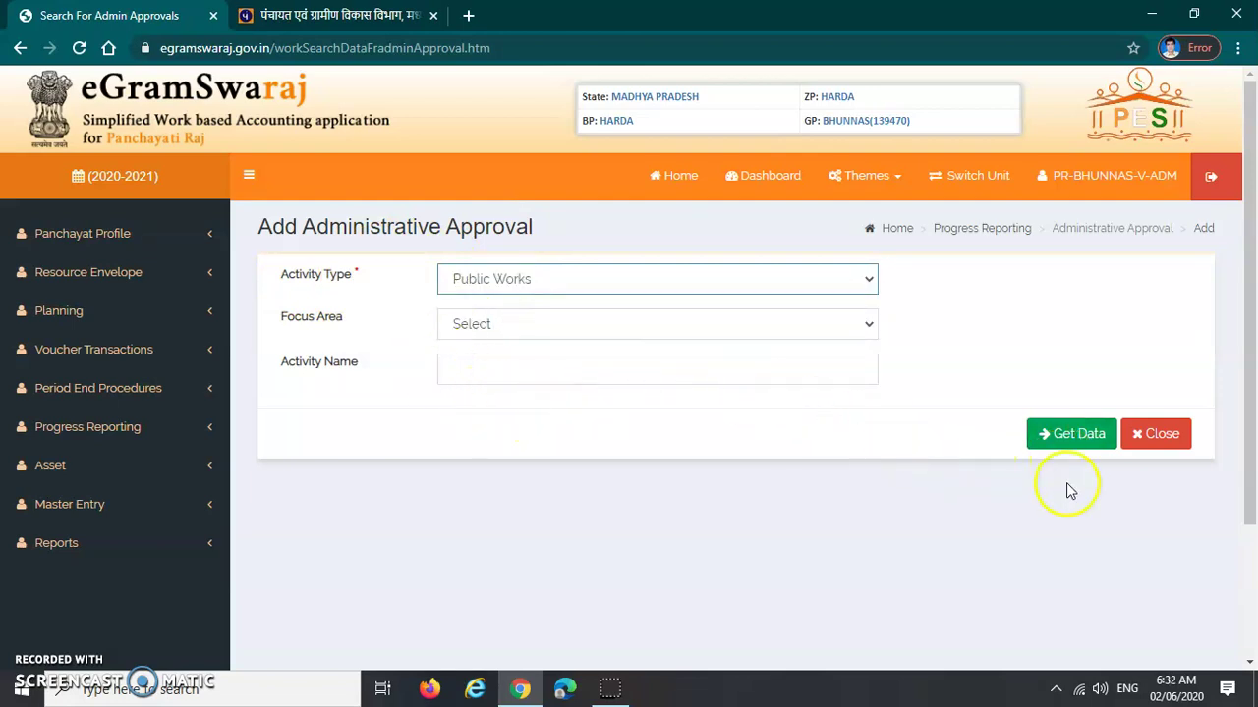
{"action": "left_click", "coordinate": [1063, 440]}
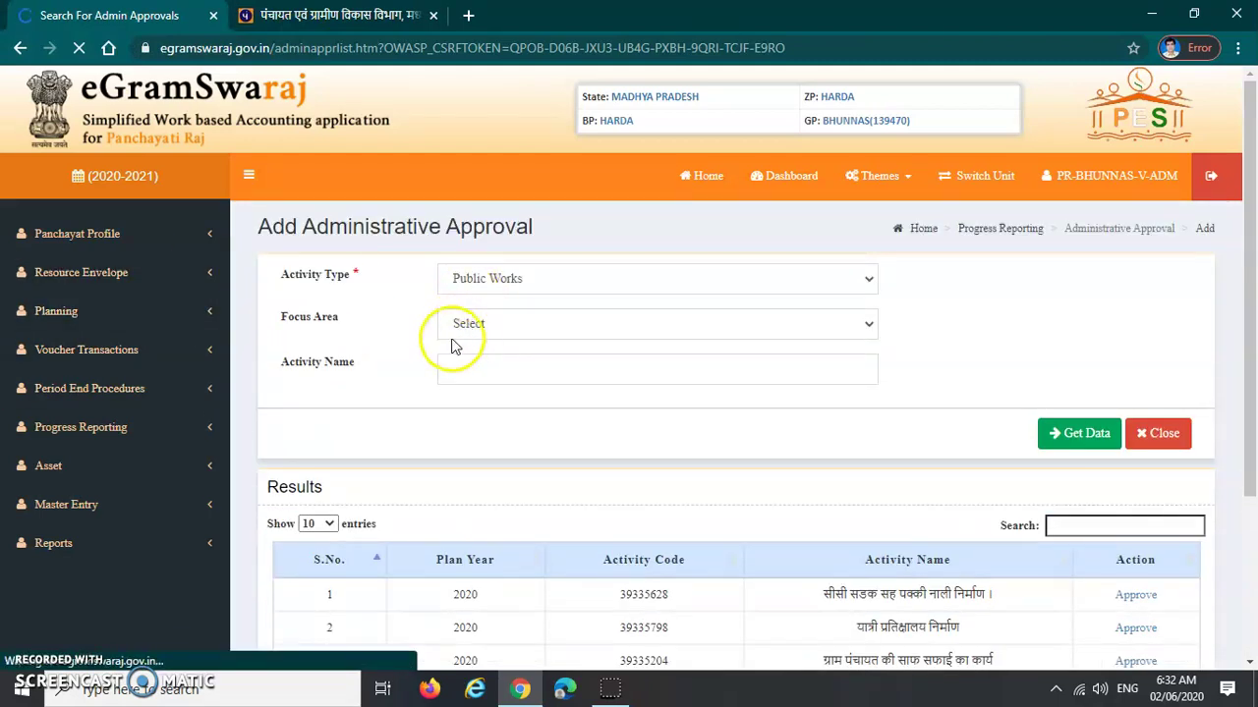
{"action": "scroll", "coordinate": [414, 354], "scroll_direction": "down", "scroll_amount": 1}
{"action": "scroll", "coordinate": [414, 354], "scroll_direction": "down", "scroll_amount": 2}
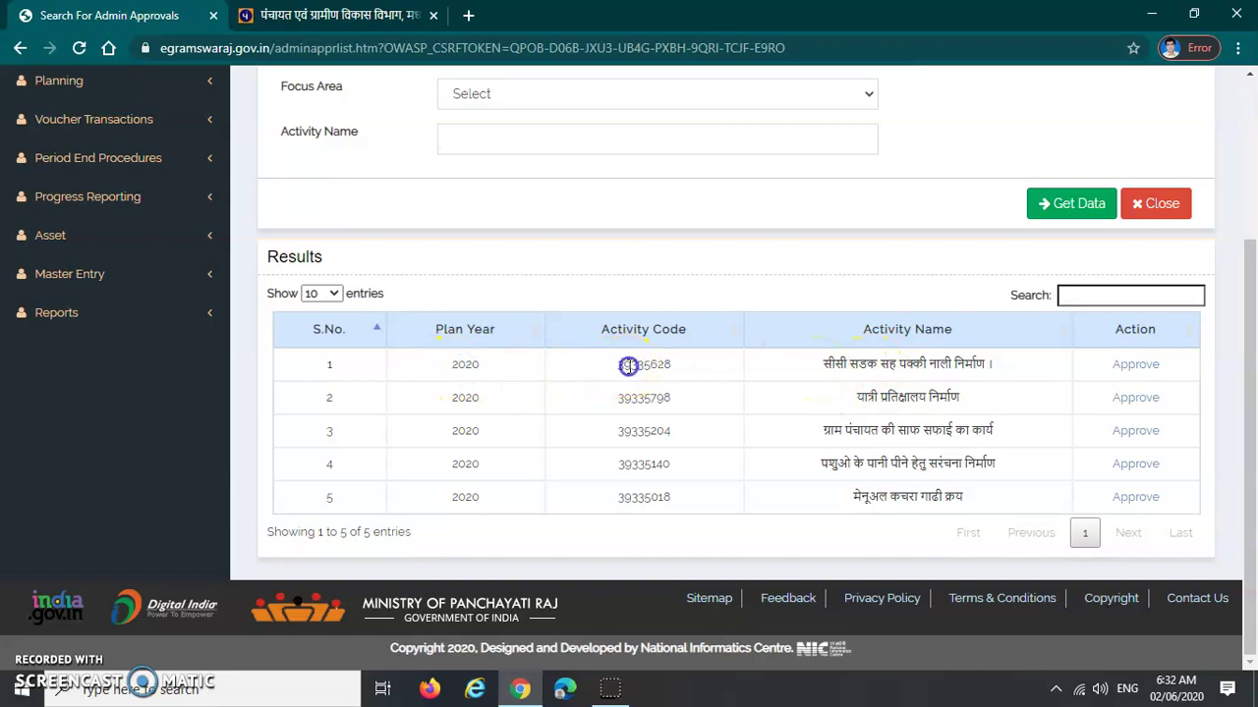
Approve the first activity, 39335628, and confirm adding the approval details
{"action": "left_click_drag", "start_coordinate": [837, 366], "coordinate": [1002, 368]}
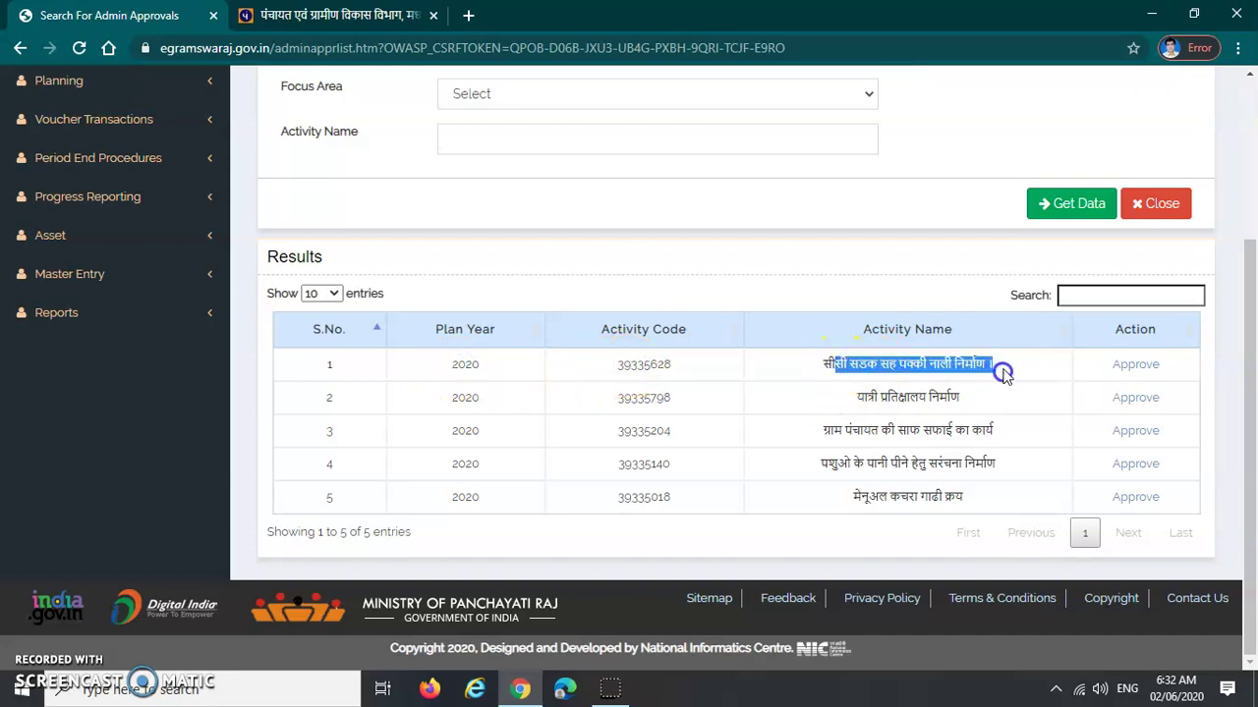
{"action": "left_click", "coordinate": [1017, 367]}
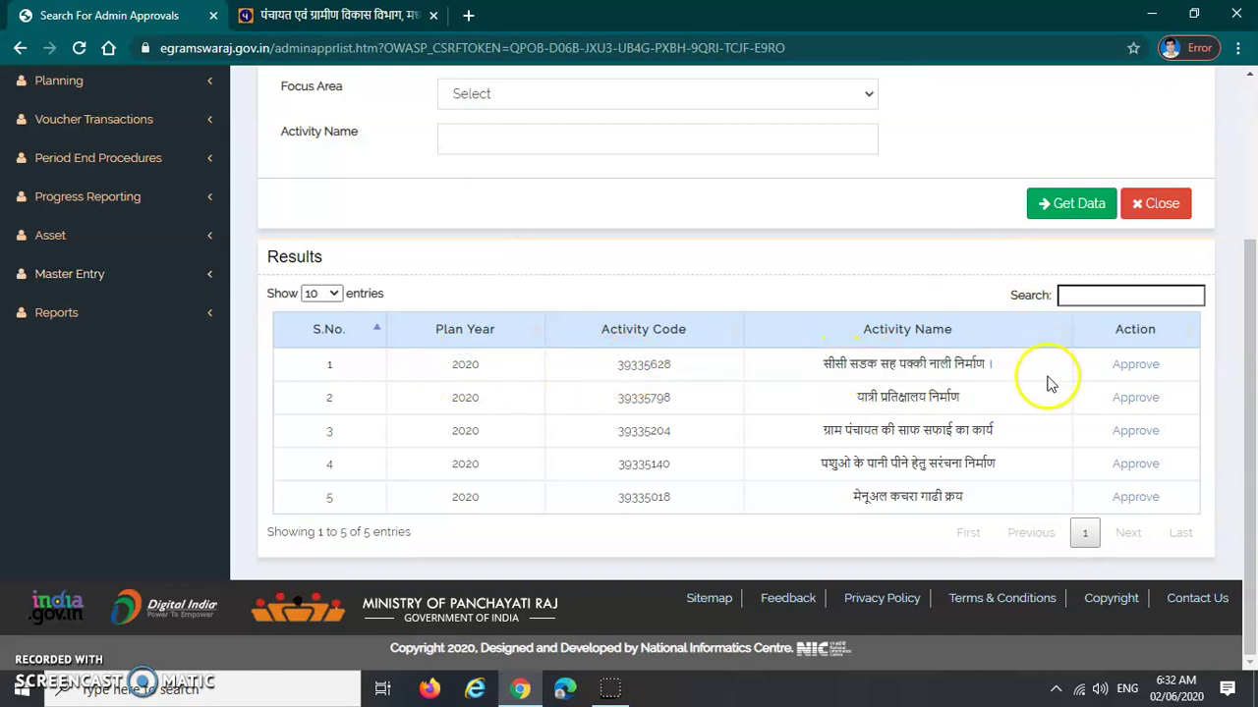
{"action": "left_click", "coordinate": [1132, 366]}
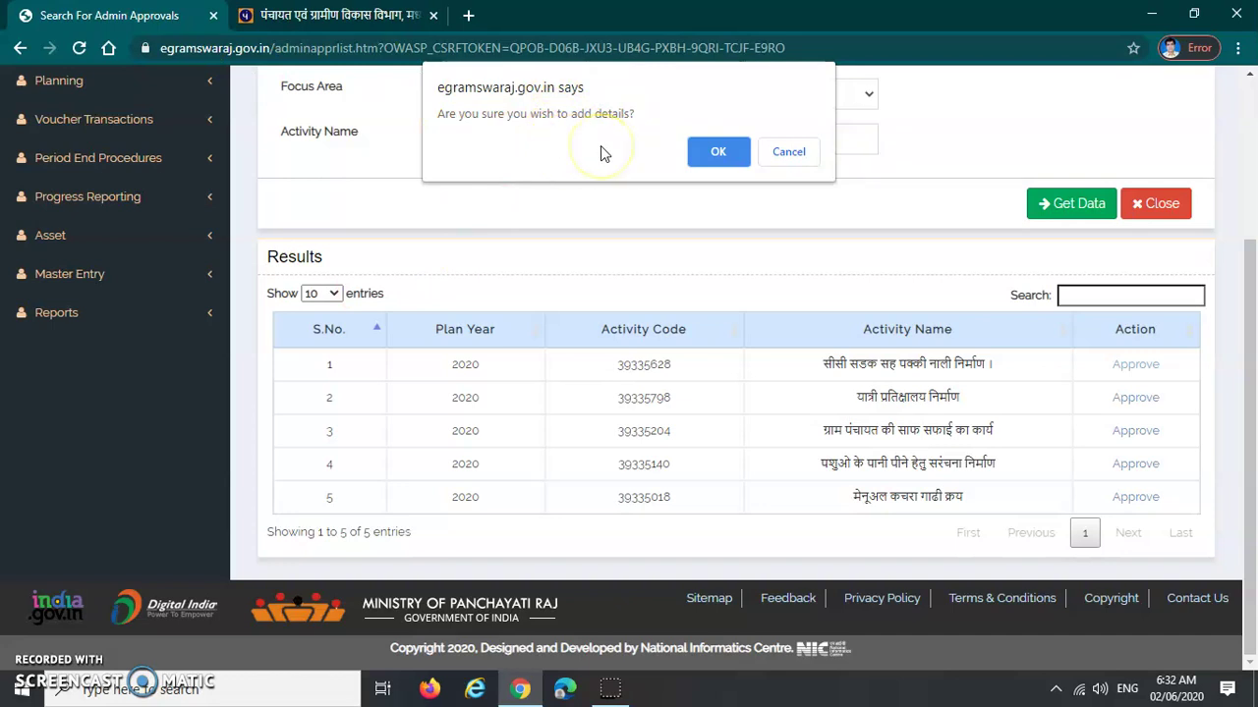
{"action": "left_click", "coordinate": [717, 154]}
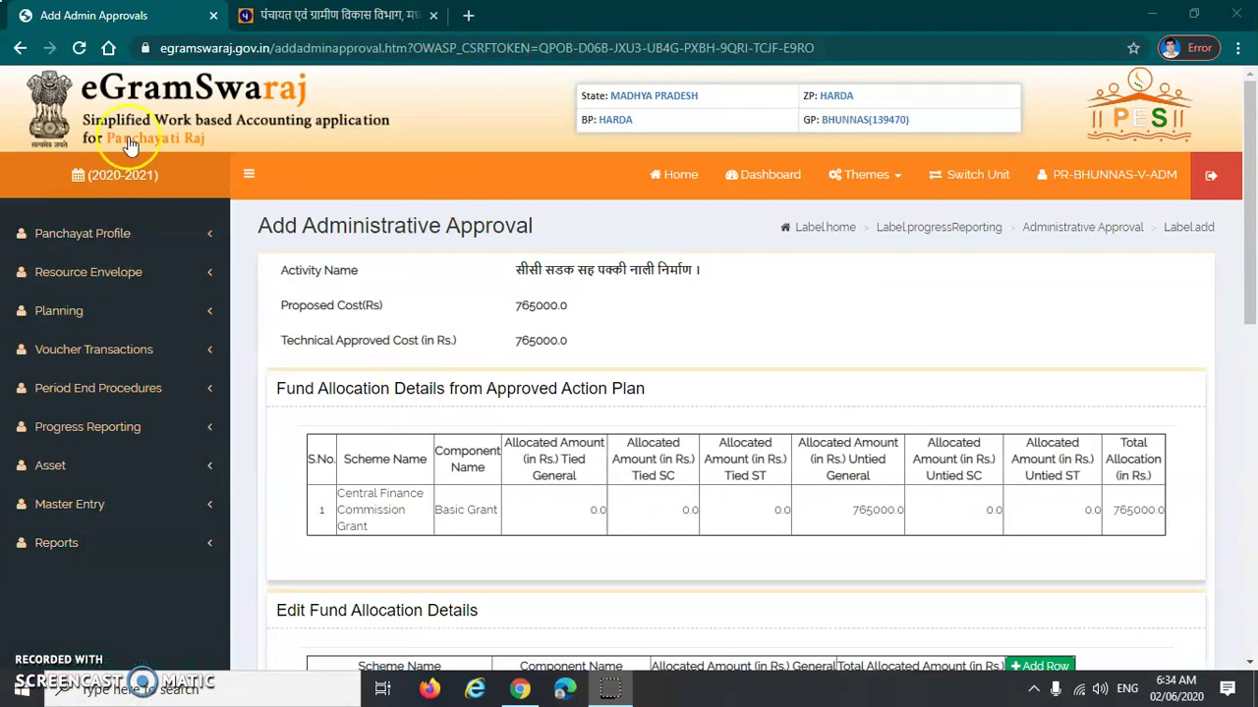
Check the approval page heading and the technical approved cost of 765000
{"action": "left_click_drag", "start_coordinate": [261, 229], "coordinate": [534, 237]}
{"action": "left_click", "coordinate": [539, 236]}
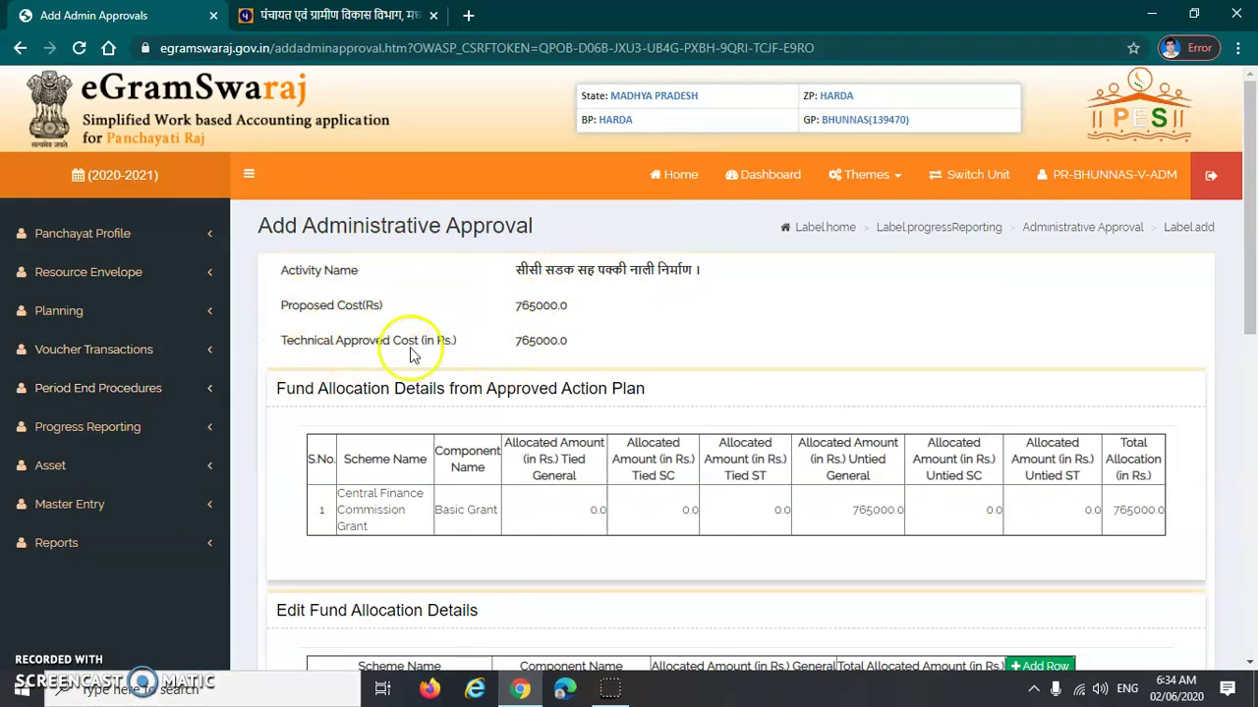
{"action": "left_click_drag", "start_coordinate": [522, 341], "coordinate": [568, 344]}
{"action": "left_click", "coordinate": [519, 343]}
{"action": "double_click", "coordinate": [527, 340]}
{"action": "left_click", "coordinate": [522, 413]}
{"action": "scroll", "coordinate": [437, 437], "scroll_direction": "down", "scroll_amount": 1}
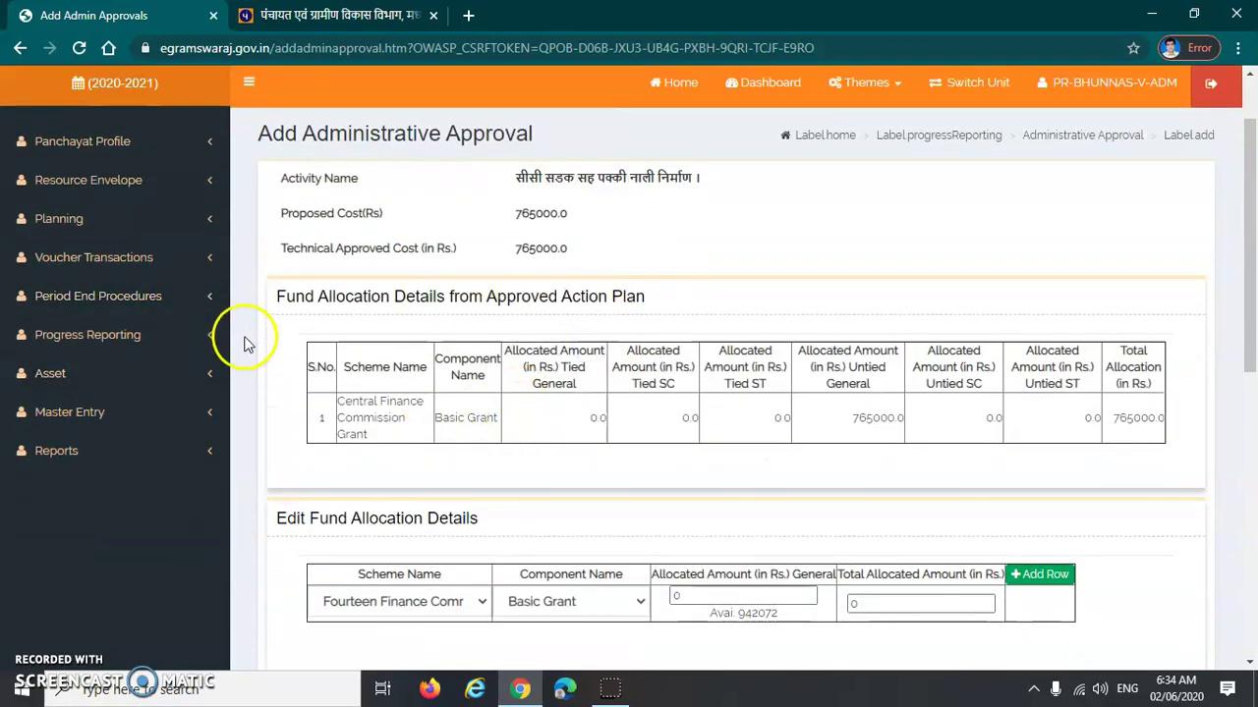
Review the existing fund allocation, including the untied general allocation of 765000
{"action": "left_click_drag", "start_coordinate": [277, 299], "coordinate": [628, 293]}
{"action": "left_click", "coordinate": [646, 295]}
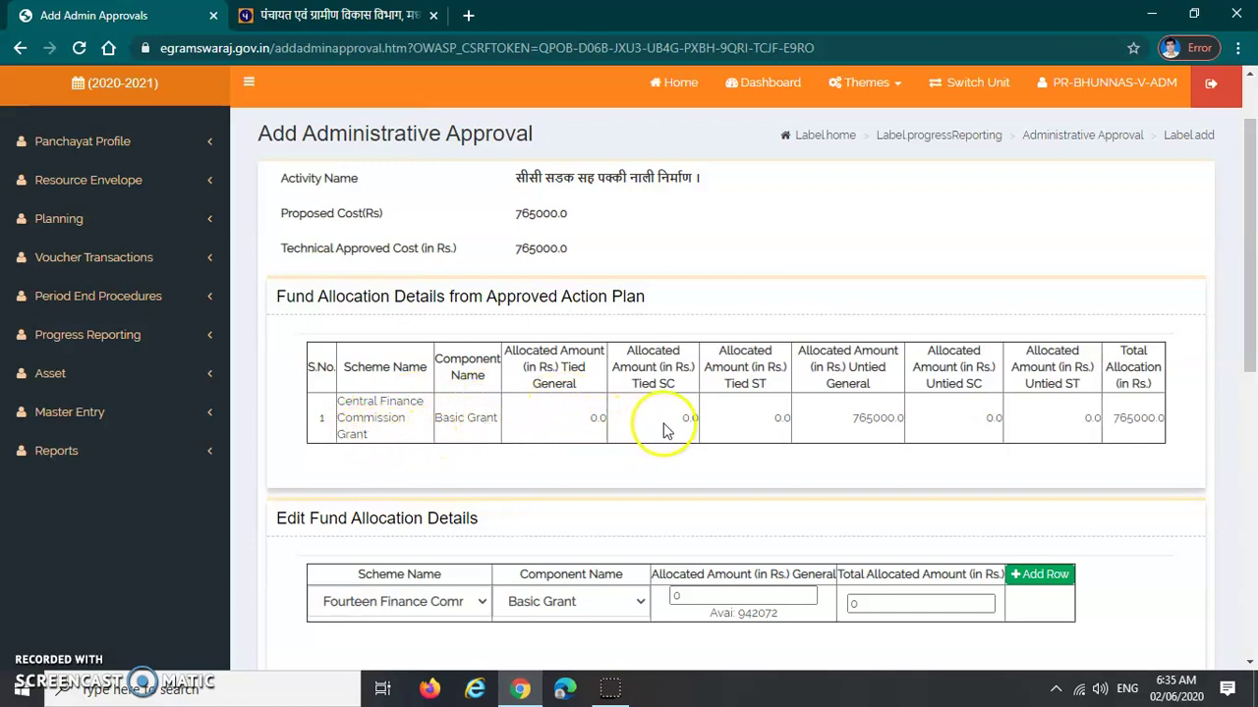
{"action": "left_click_drag", "start_coordinate": [849, 420], "coordinate": [882, 422]}
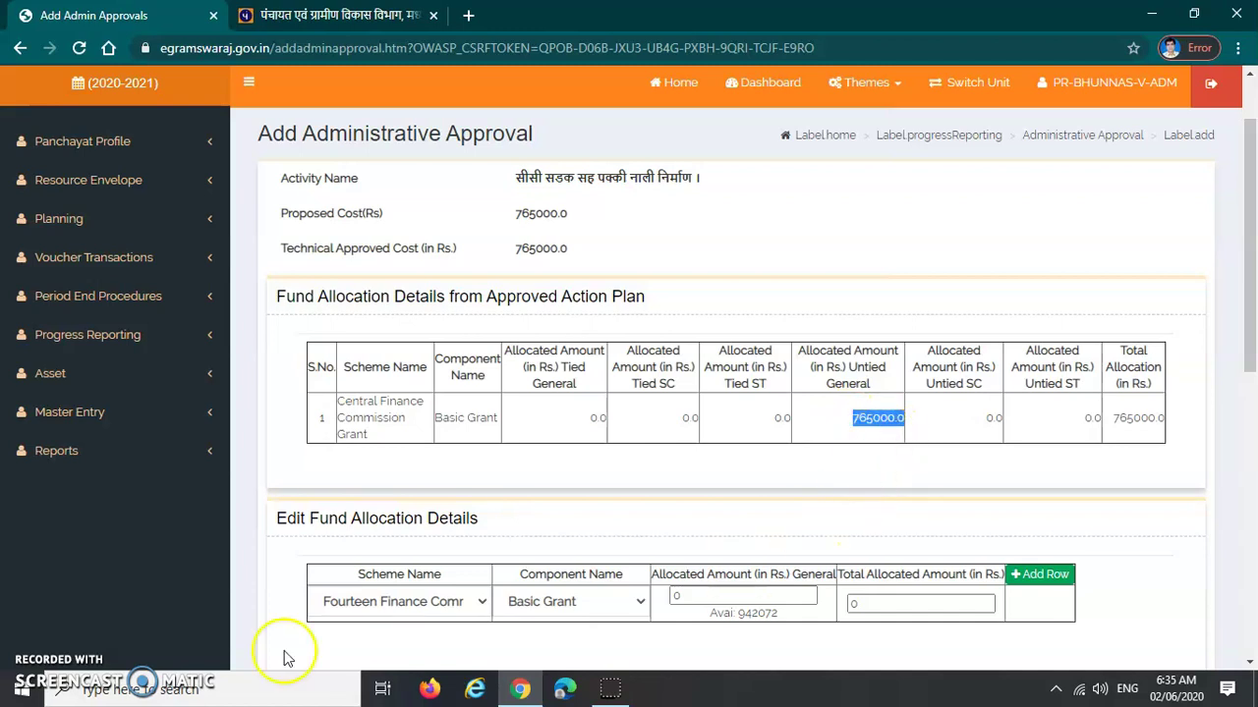
{"action": "left_click", "coordinate": [1130, 418]}
{"action": "scroll", "coordinate": [512, 469], "scroll_direction": "down", "scroll_amount": 1}
{"action": "scroll", "coordinate": [471, 454], "scroll_direction": "down", "scroll_amount": 2}
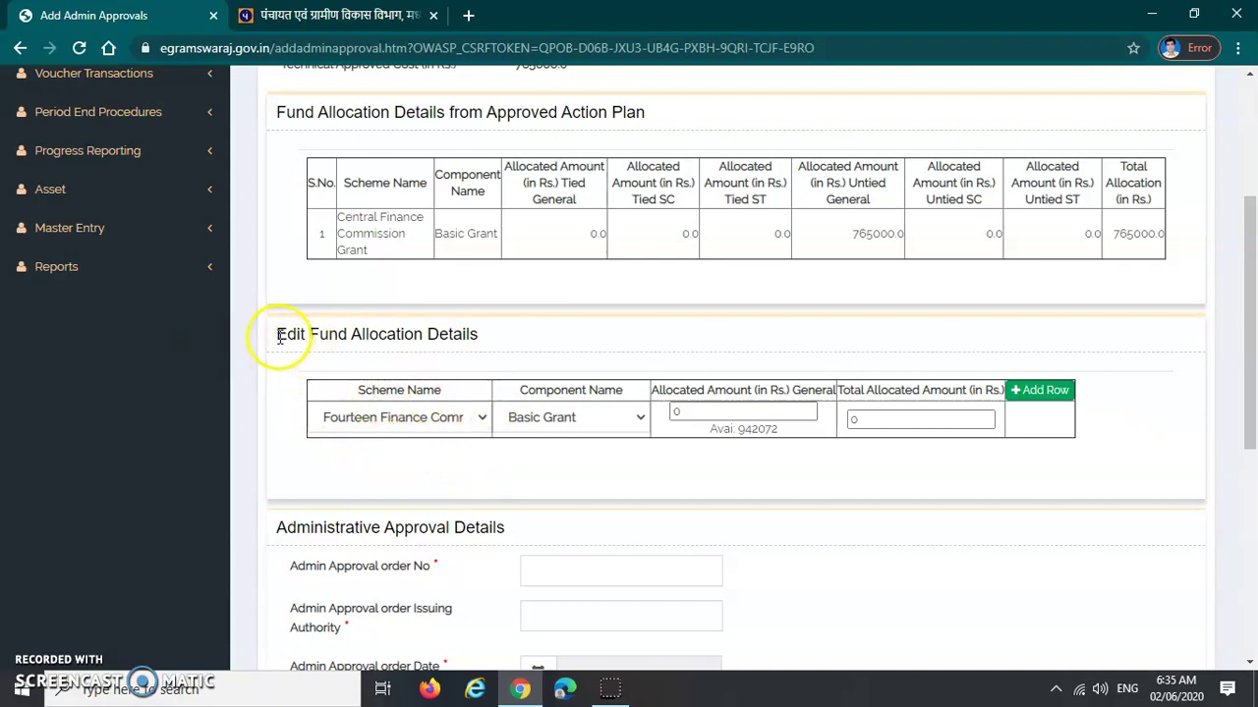
{"action": "left_click_drag", "start_coordinate": [275, 342], "coordinate": [491, 339]}
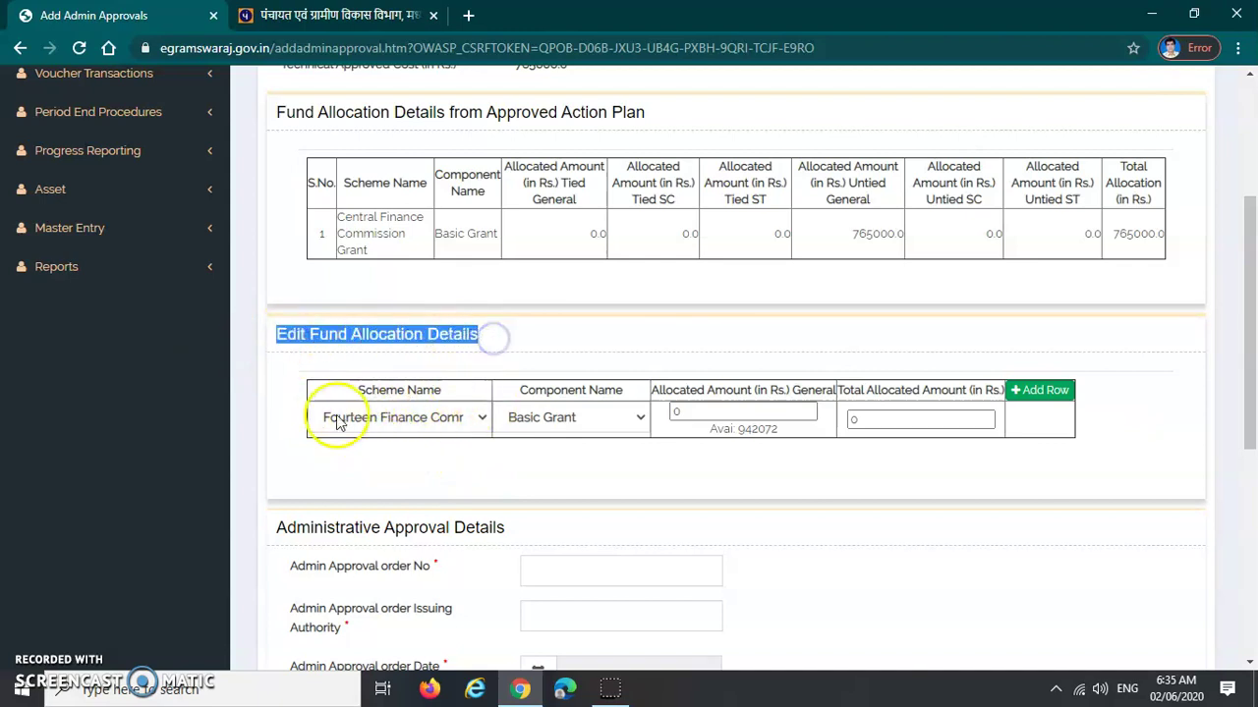
Keep Fourteen Finance Commission / Basic Grant and enter 765000 as general and total allocated amounts
{"action": "left_click", "coordinate": [423, 421]}
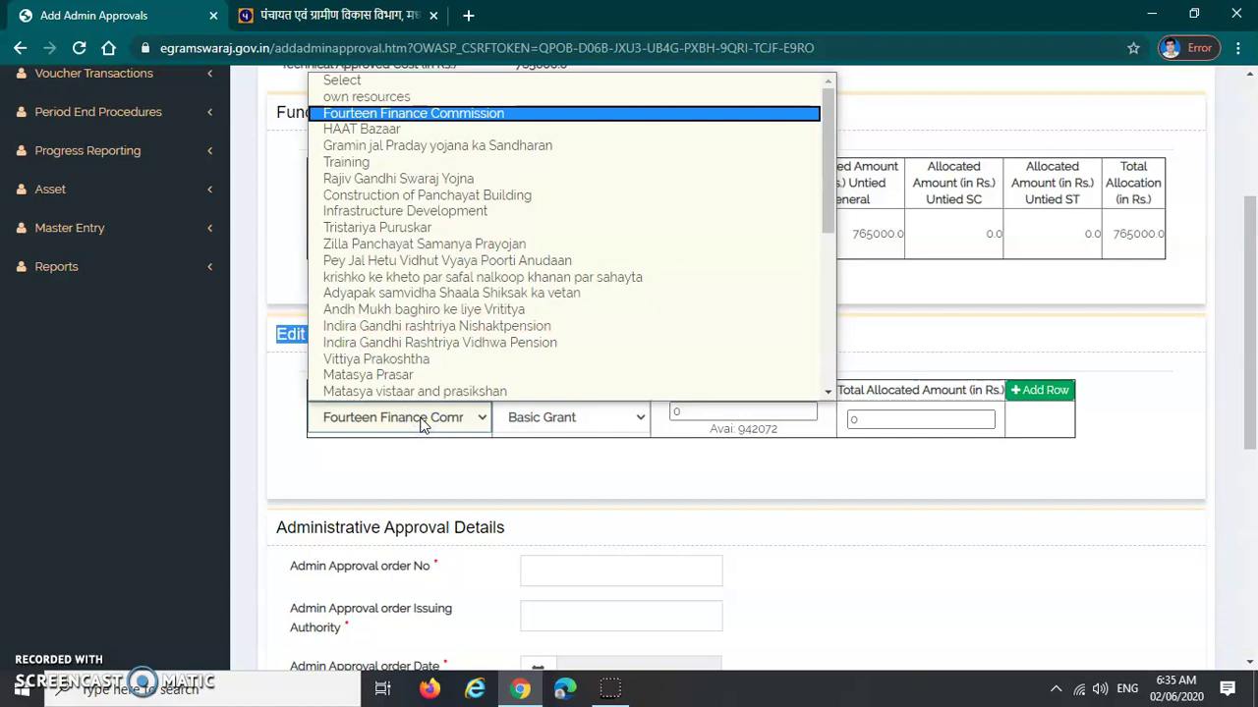
{"action": "left_click", "coordinate": [422, 420]}
{"action": "left_click", "coordinate": [530, 419]}
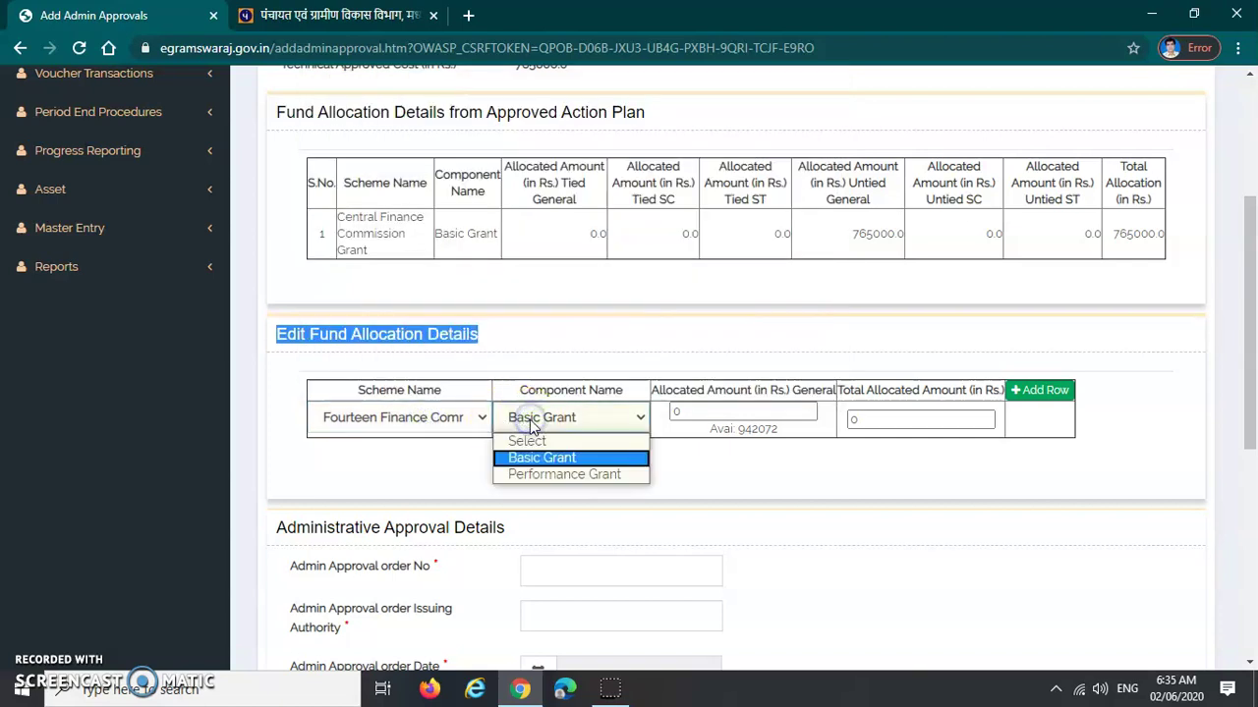
{"action": "left_click", "coordinate": [529, 419]}
{"action": "left_click", "coordinate": [397, 417]}
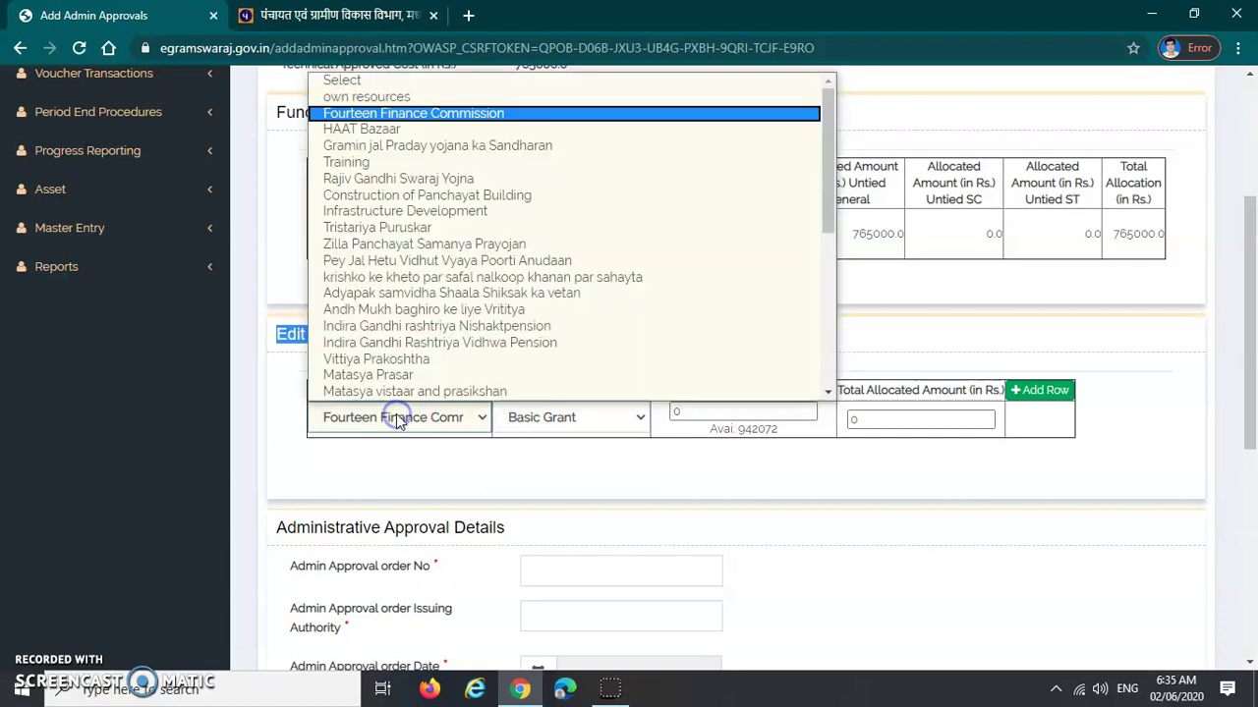
{"action": "left_click", "coordinate": [435, 113]}
{"action": "left_click", "coordinate": [563, 421]}
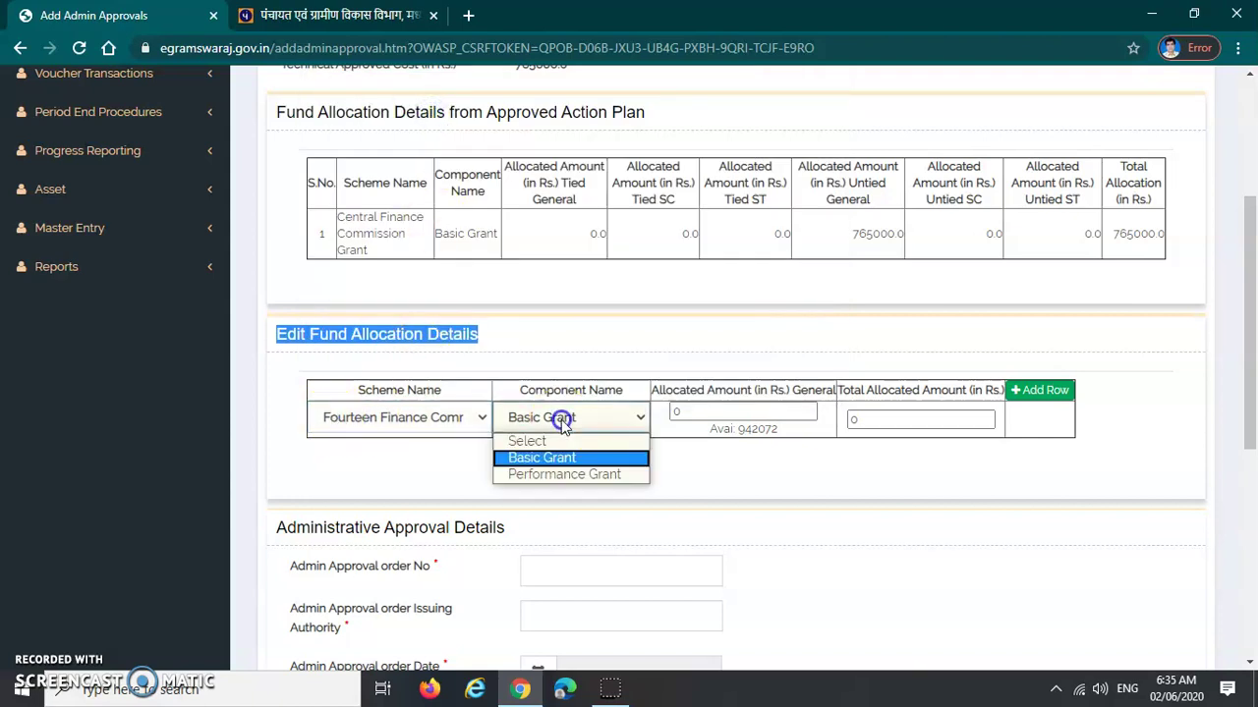
{"action": "left_click", "coordinate": [564, 460]}
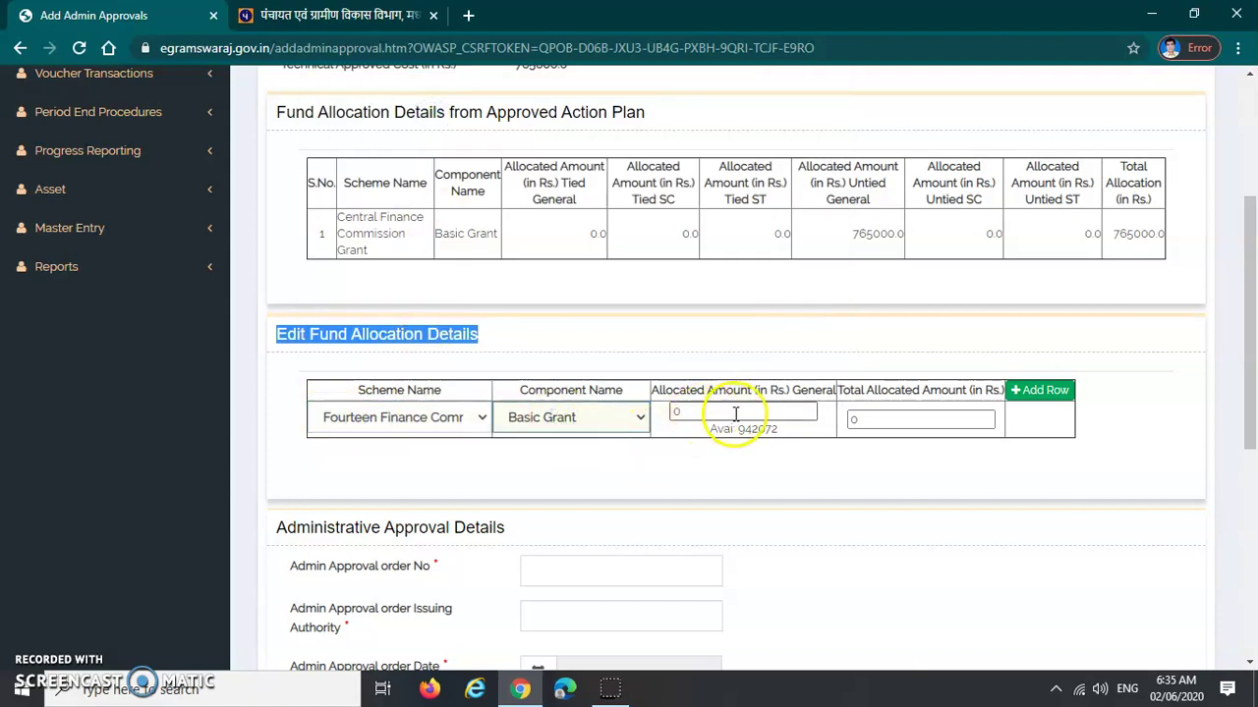
{"action": "left_click", "coordinate": [735, 414]}
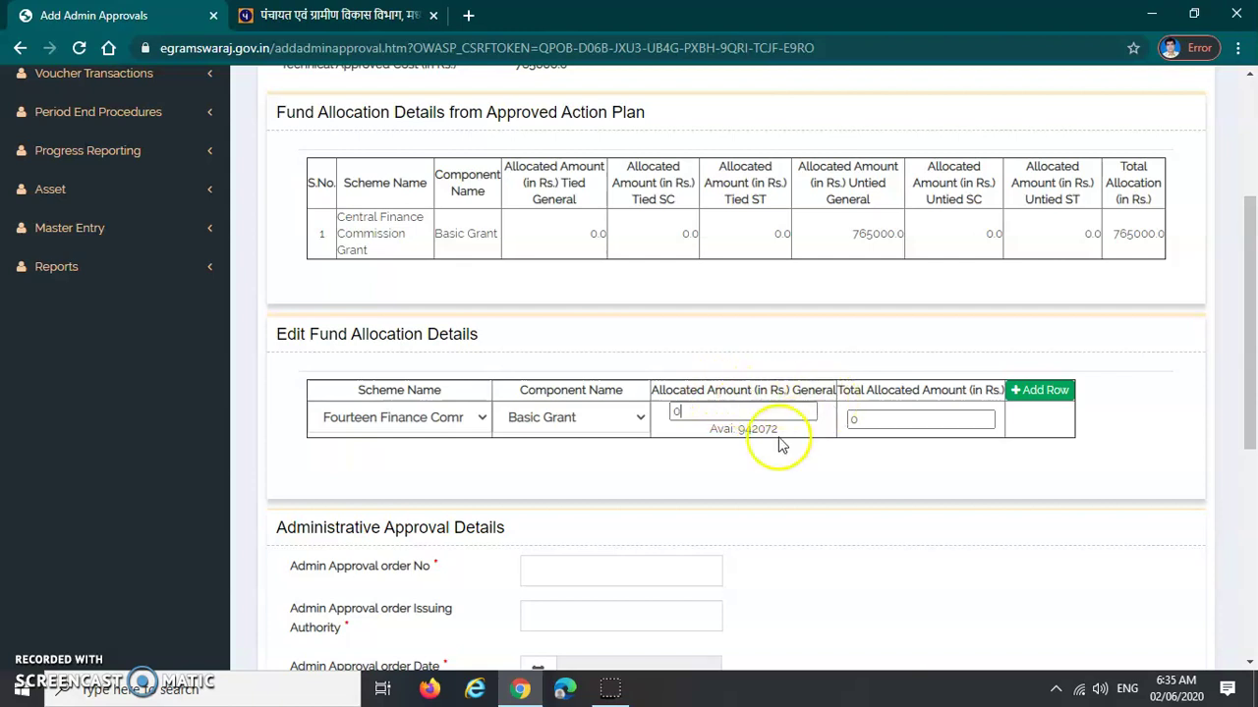
{"action": "left_click_drag", "start_coordinate": [710, 430], "coordinate": [743, 431]}
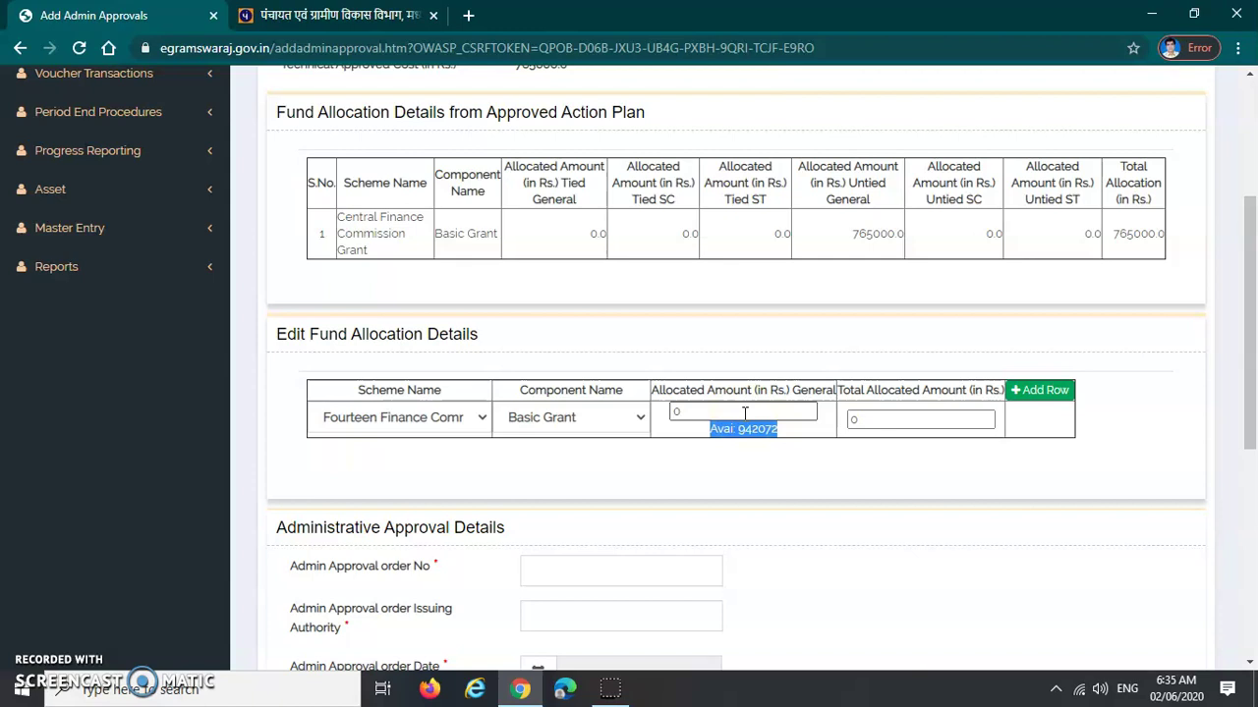
{"action": "left_click", "coordinate": [744, 413]}
{"action": "left_click", "coordinate": [841, 423]}
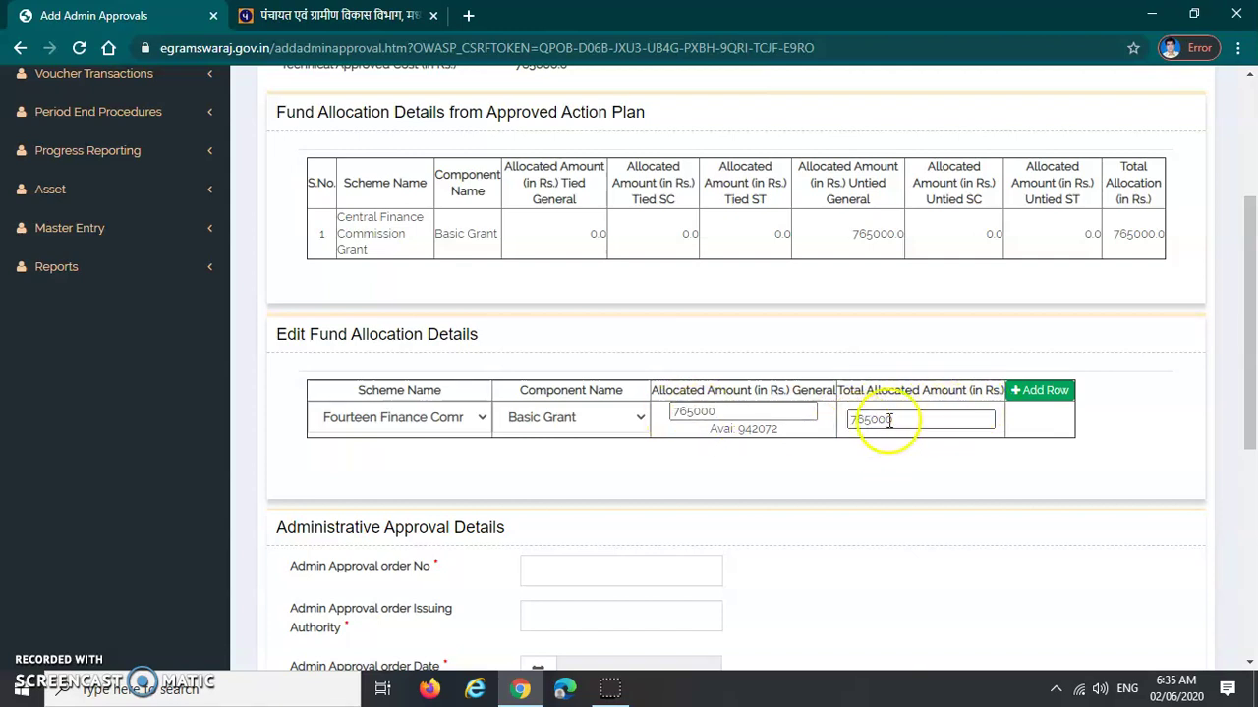
Add an extra fund allocation row, then delete the empty row
{"action": "left_click", "coordinate": [1047, 394]}
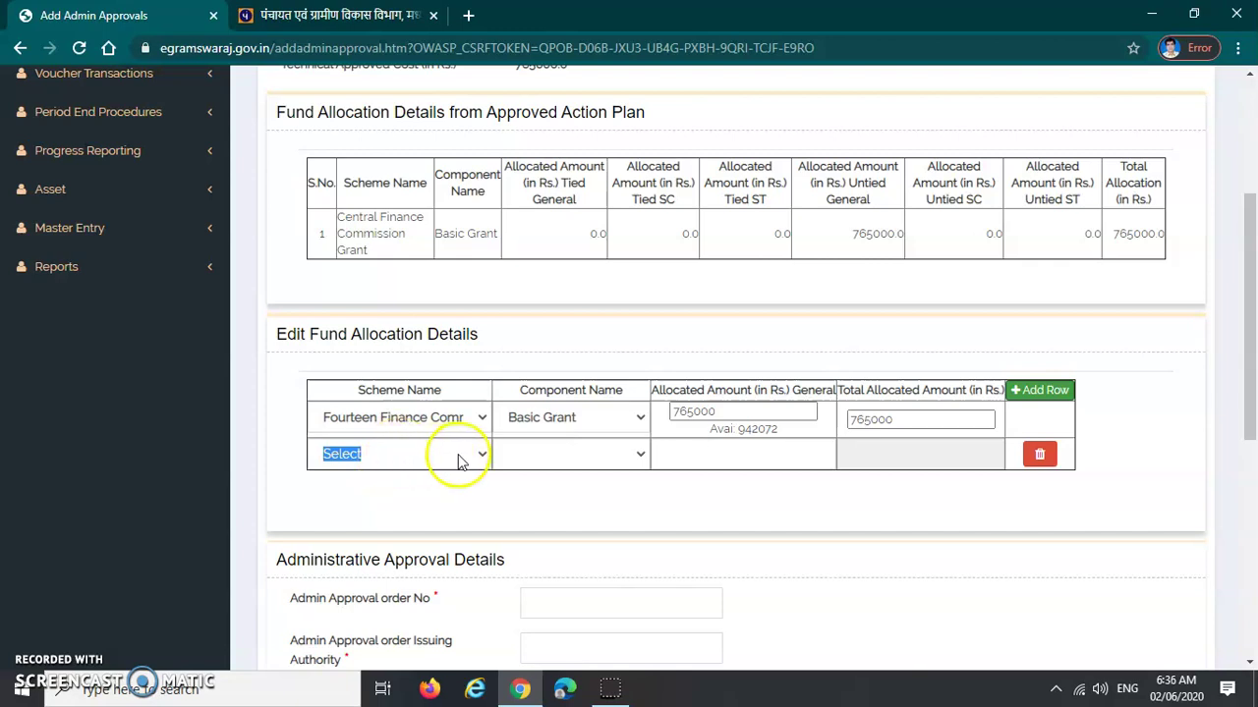
{"action": "left_click", "coordinate": [1038, 460]}
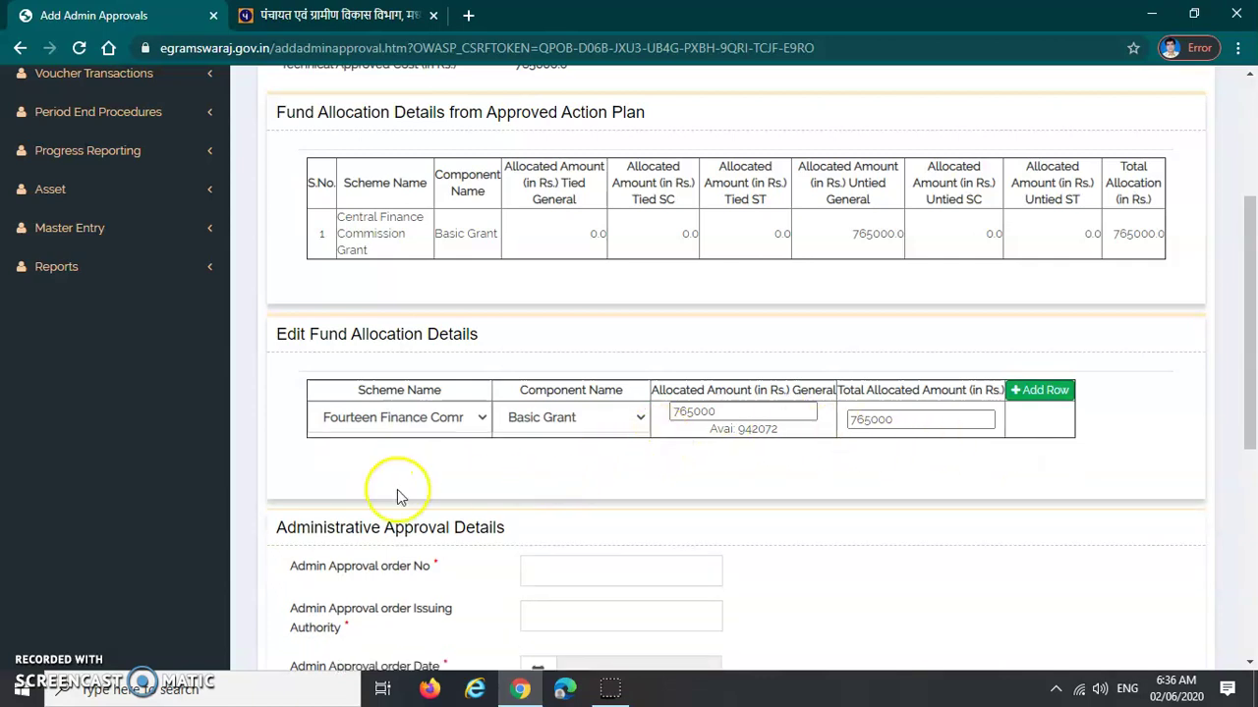
{"action": "scroll", "coordinate": [482, 458], "scroll_direction": "down", "scroll_amount": 2}
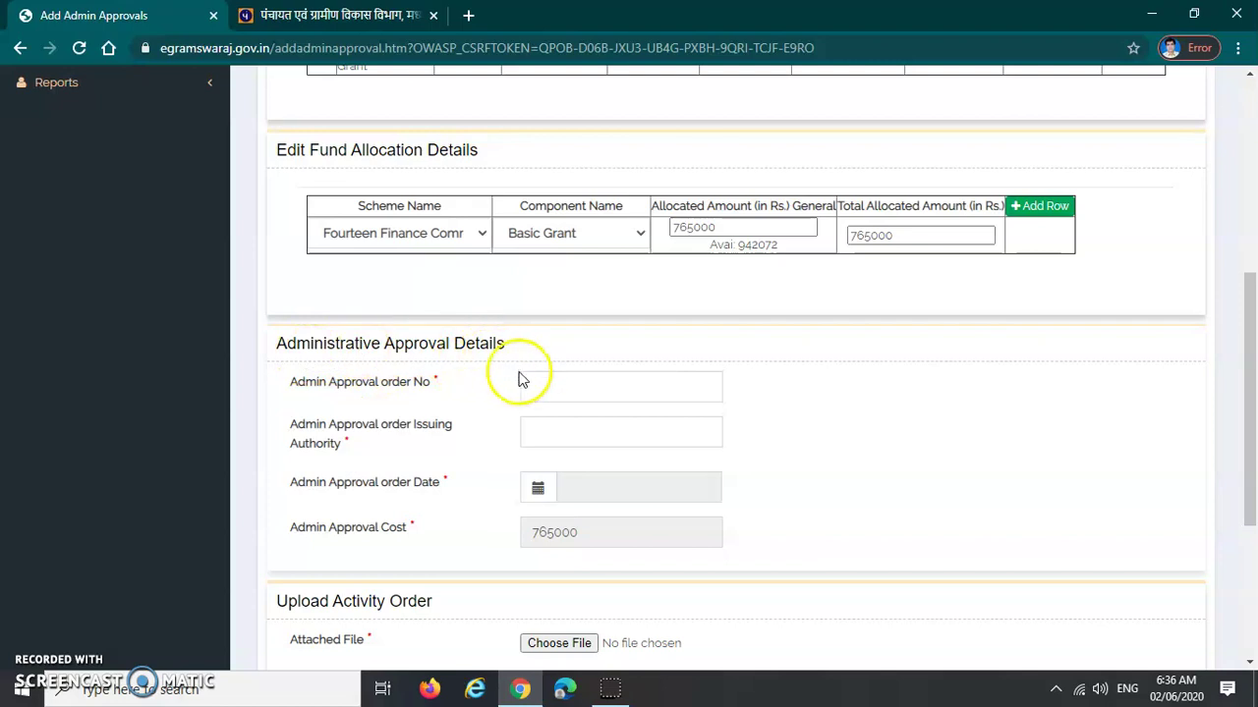
Confirm the admin approval order number field holds BHU01
{"action": "left_click", "coordinate": [553, 384]}
{"action": "scroll", "coordinate": [556, 381], "scroll_direction": "down", "scroll_amount": 2}
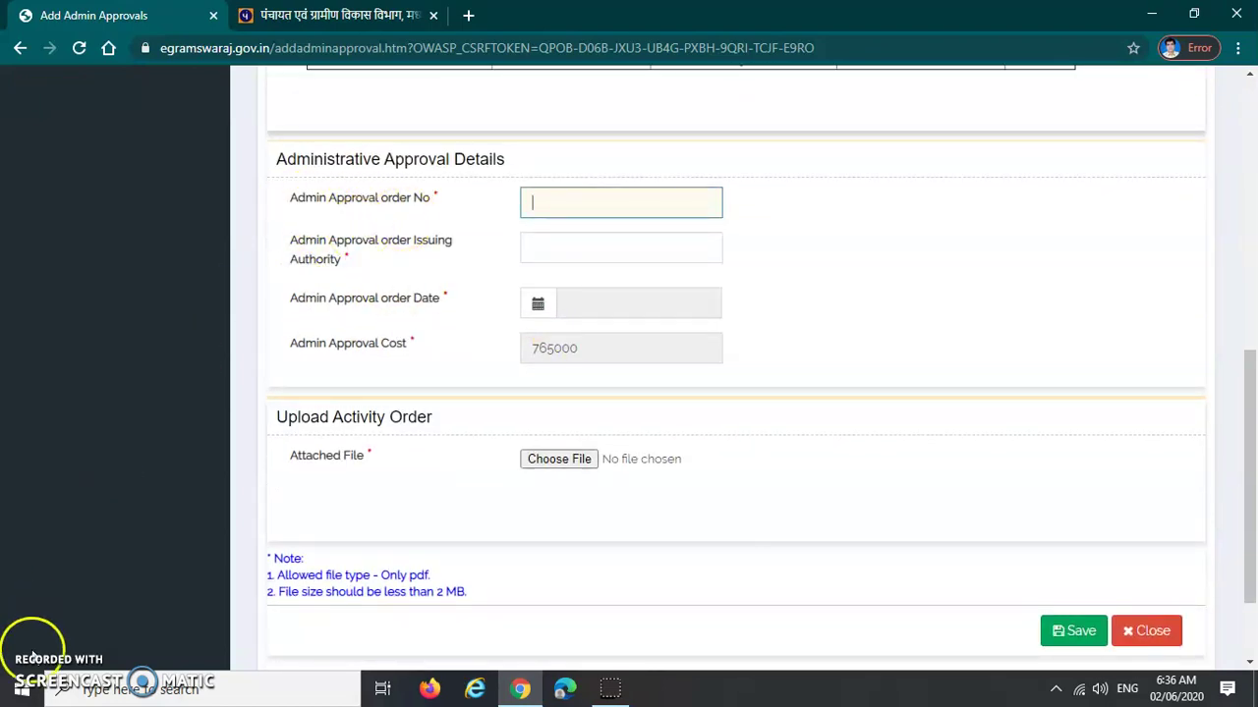
{"action": "left_click", "coordinate": [554, 203]}
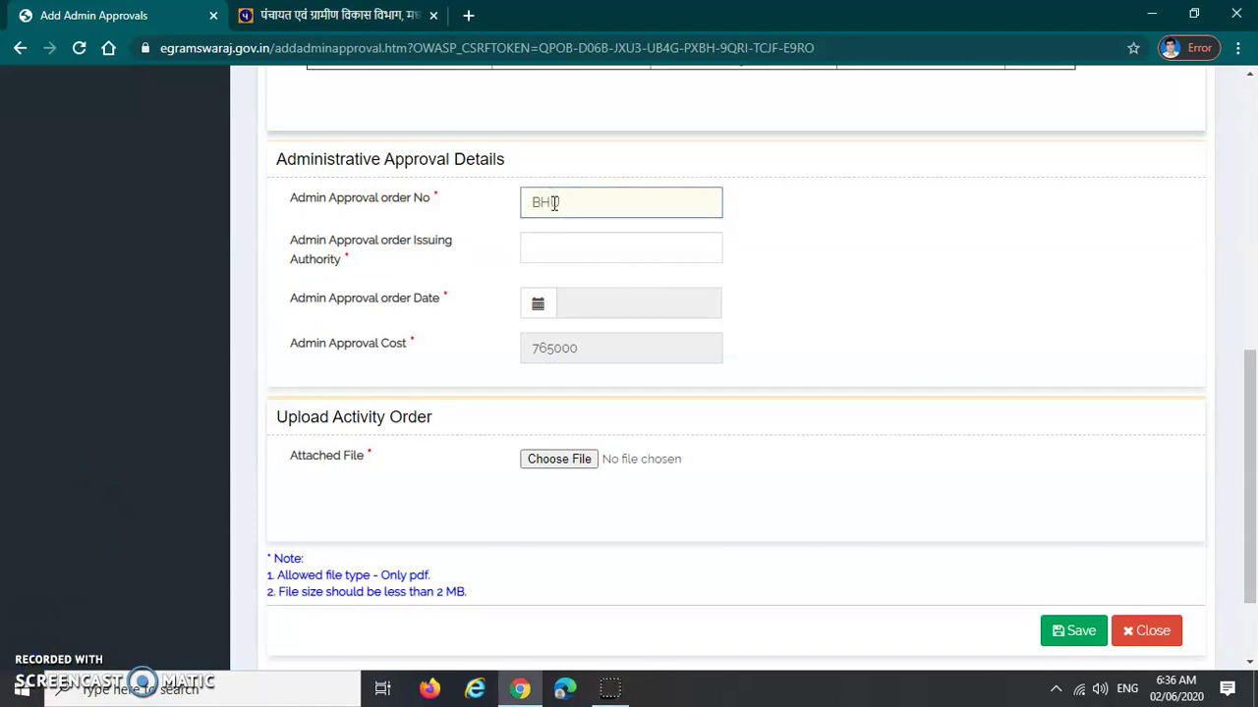
{"action": "left_click", "coordinate": [553, 204]}
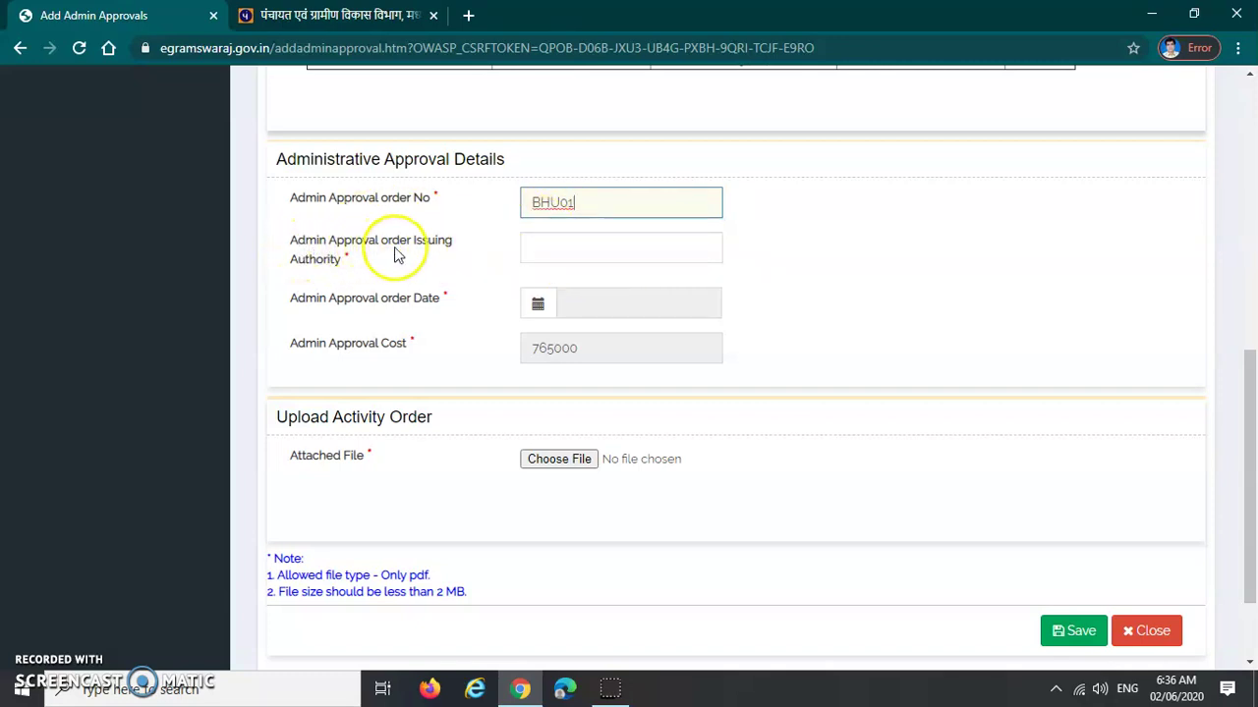
Set the issuing authority to GP after the alphanumeric-only warning rejects 'GRAM '
{"action": "left_click", "coordinate": [556, 254]}
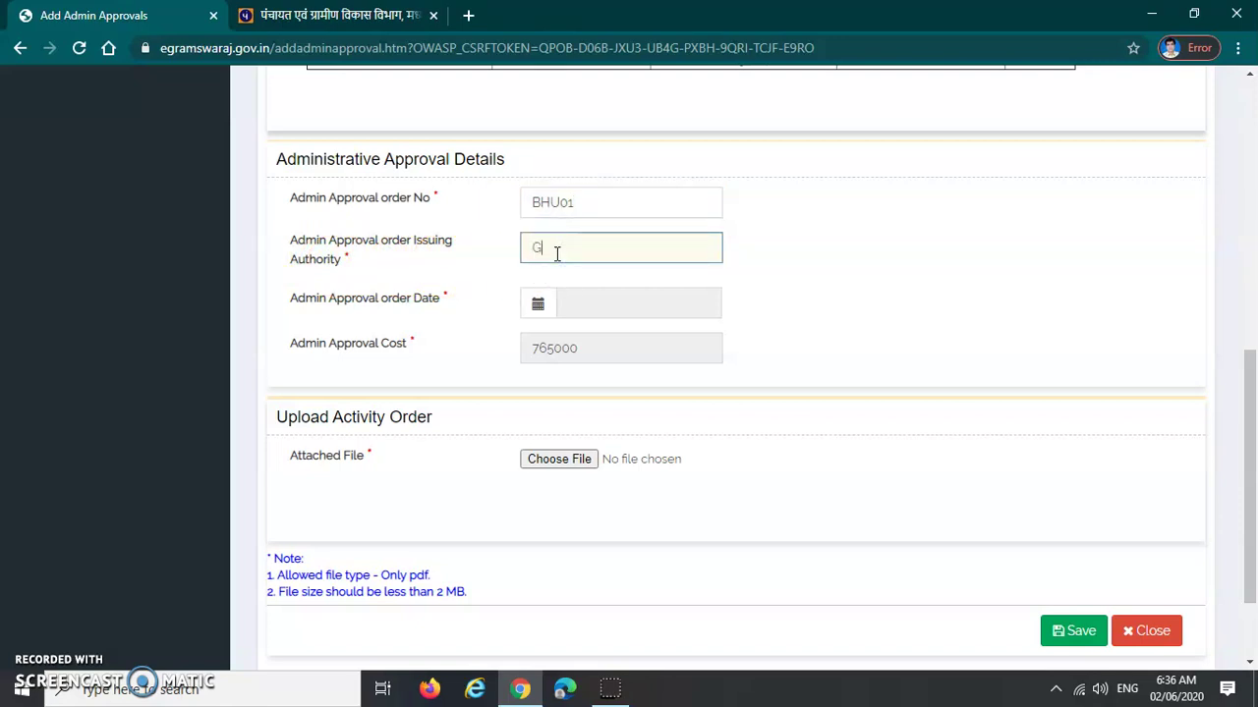
{"action": "type", "text": "GRAM"}
{"action": "key", "text": "space"}
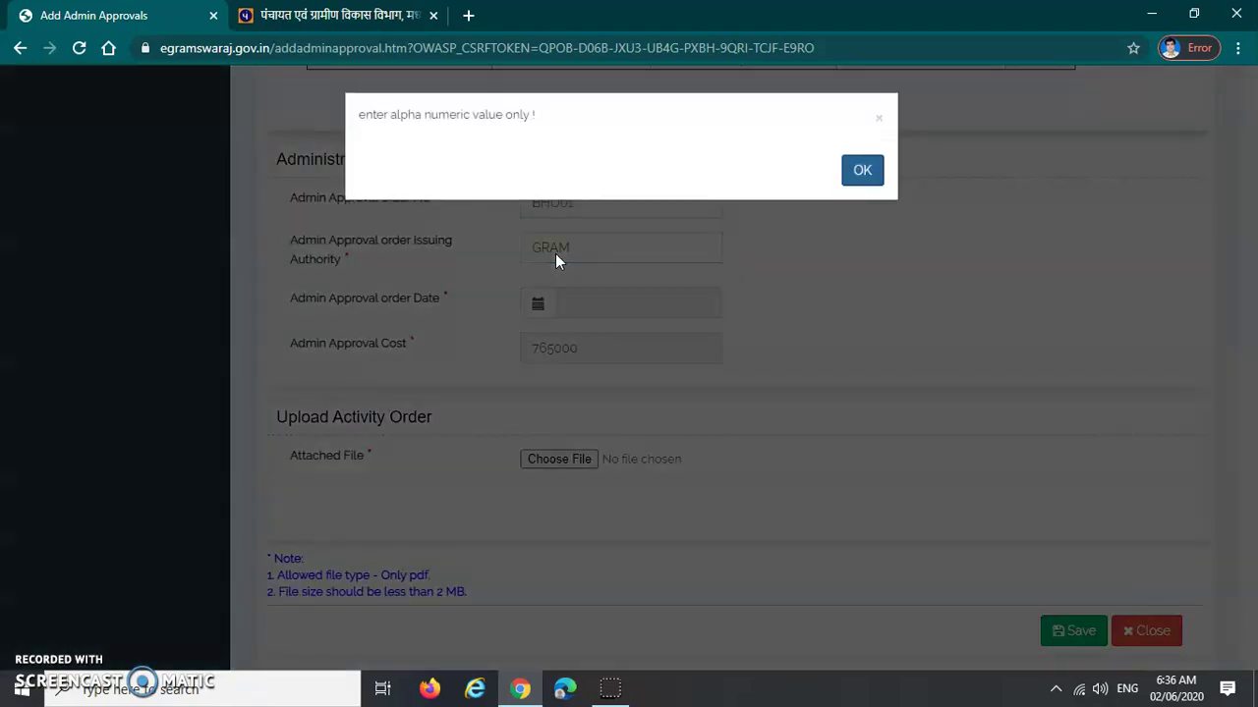
{"action": "left_click", "coordinate": [861, 169]}
{"action": "left_click_drag", "start_coordinate": [662, 238], "coordinate": [486, 253]}
{"action": "type", "text": "GP"}
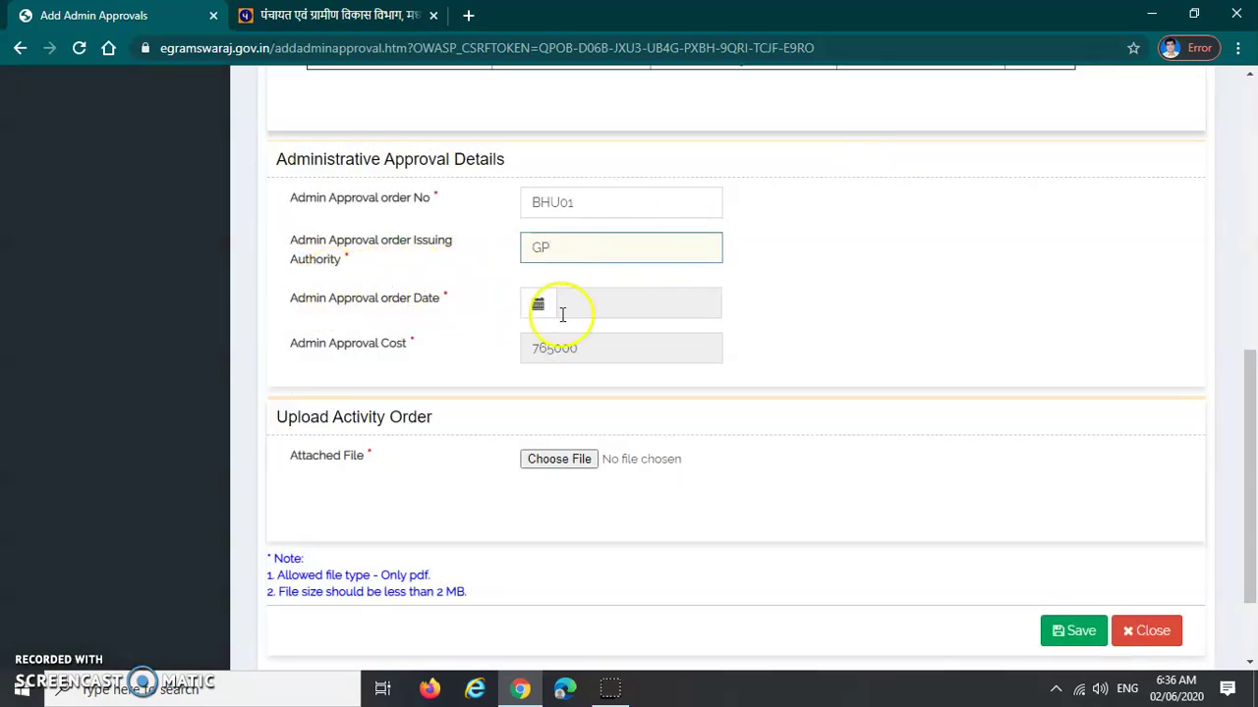
Set the approval order date to 01-06-2020
{"action": "left_click", "coordinate": [604, 305]}
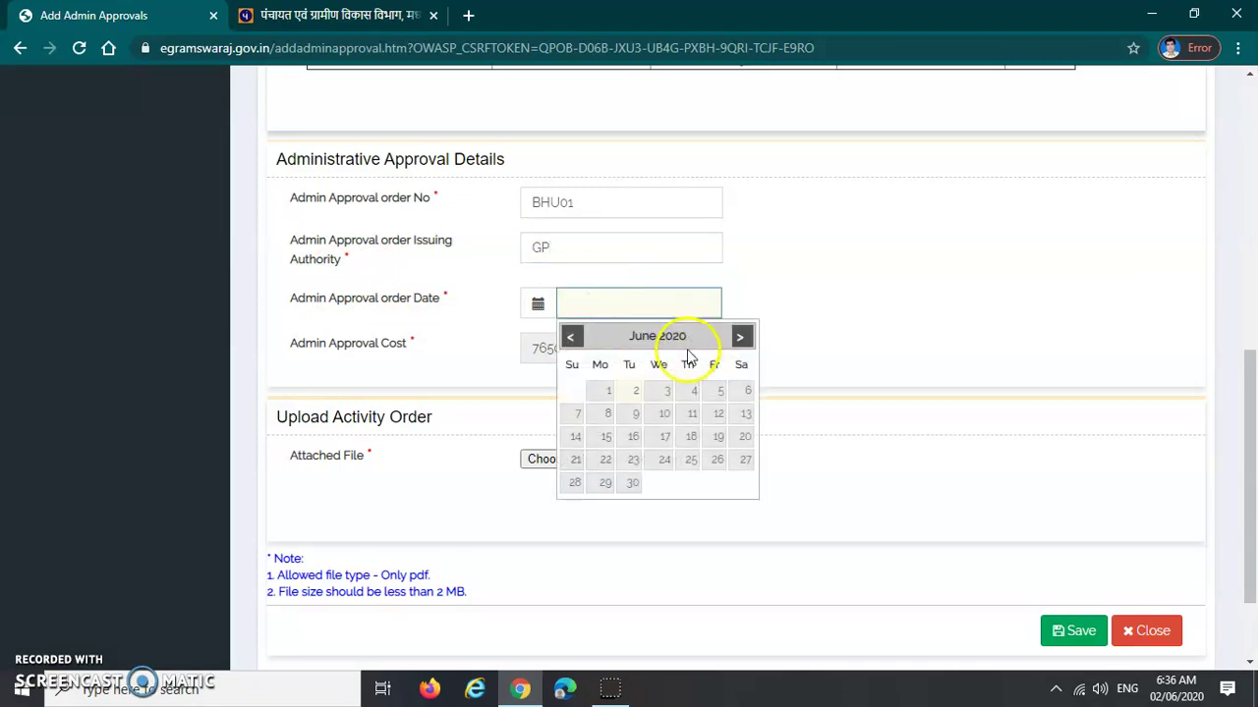
{"action": "left_click", "coordinate": [602, 397]}
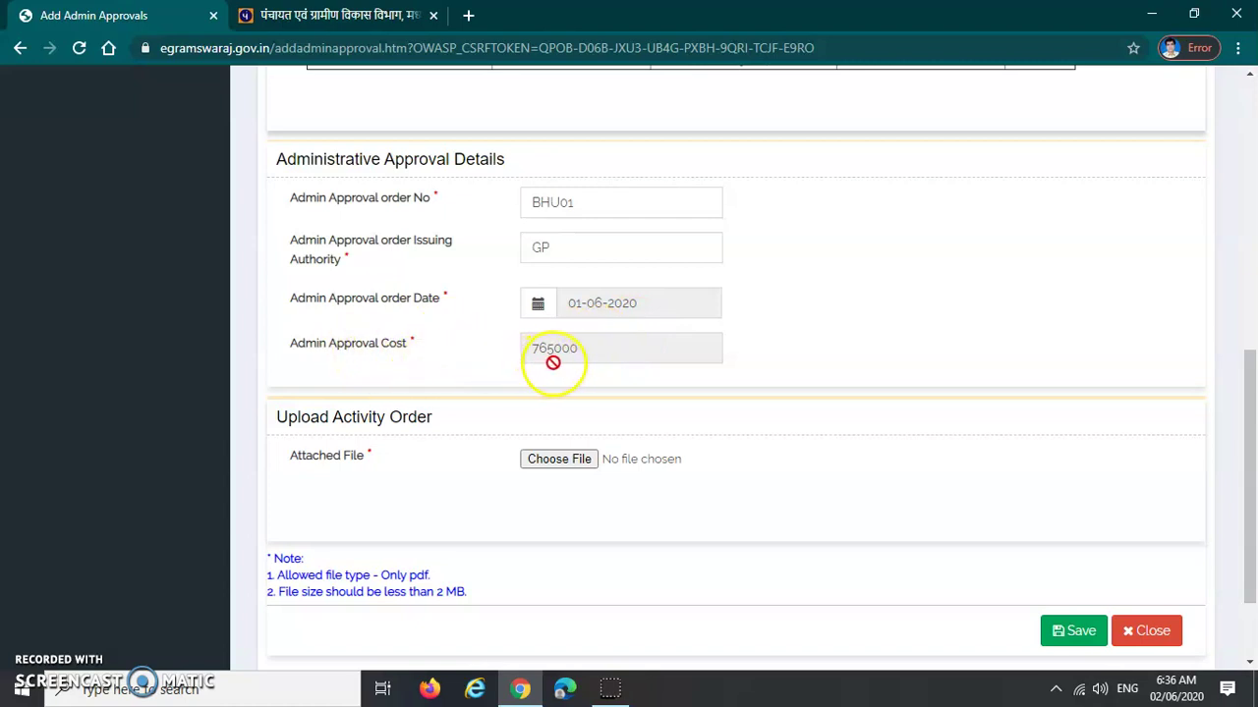
{"action": "scroll", "coordinate": [514, 430], "scroll_direction": "down", "scroll_amount": 2}
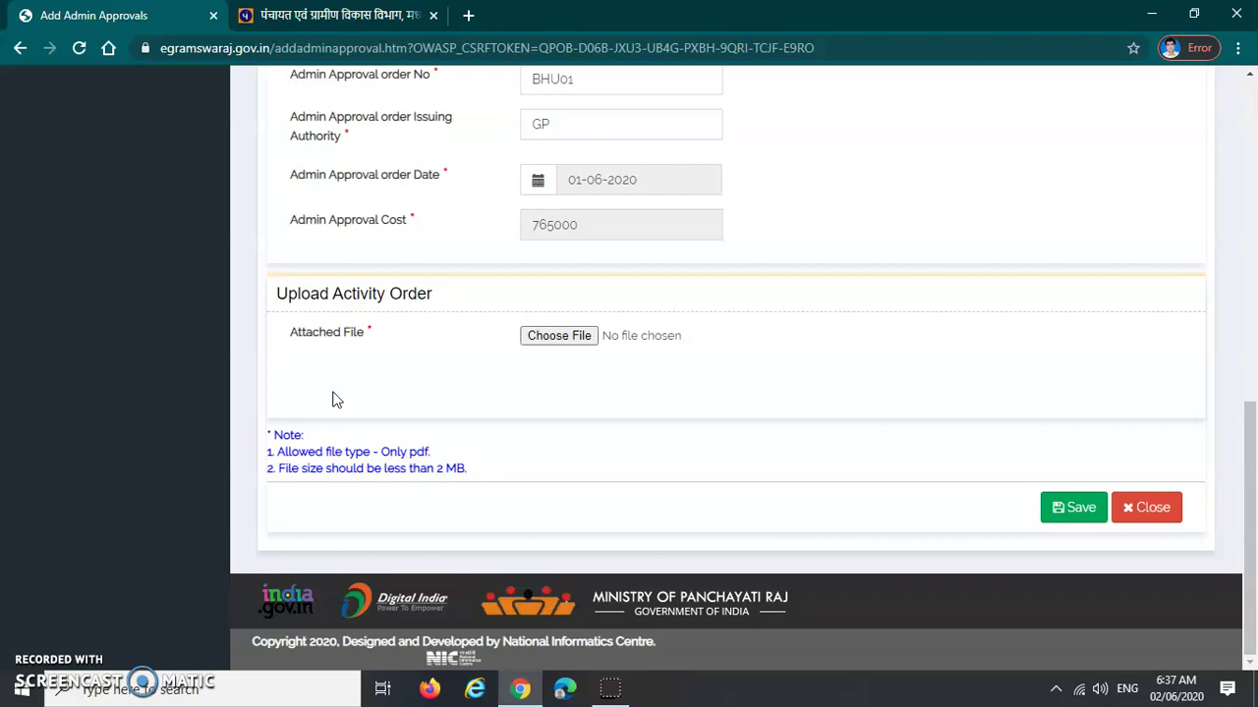
Attach simplified-format.pdf as the activity order file
{"action": "left_click", "coordinate": [280, 456]}
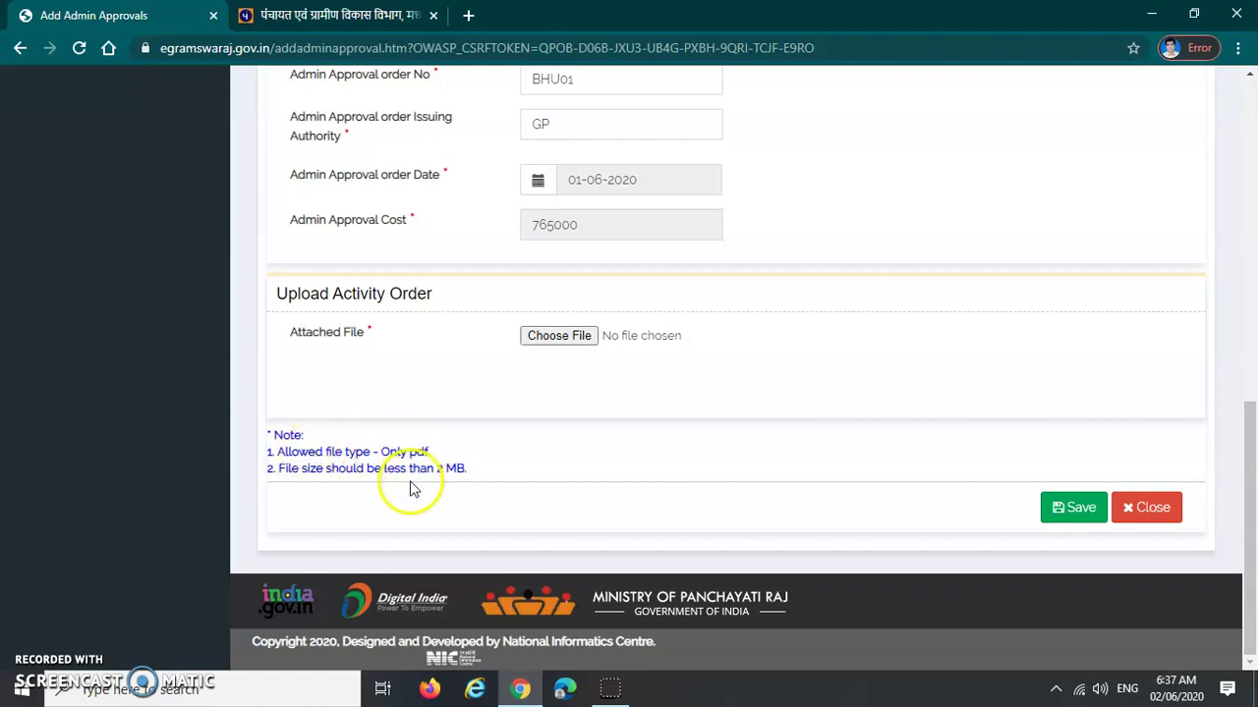
{"action": "left_click", "coordinate": [539, 344]}
{"action": "left_click", "coordinate": [246, 354]}
{"action": "double_click", "coordinate": [245, 354]}
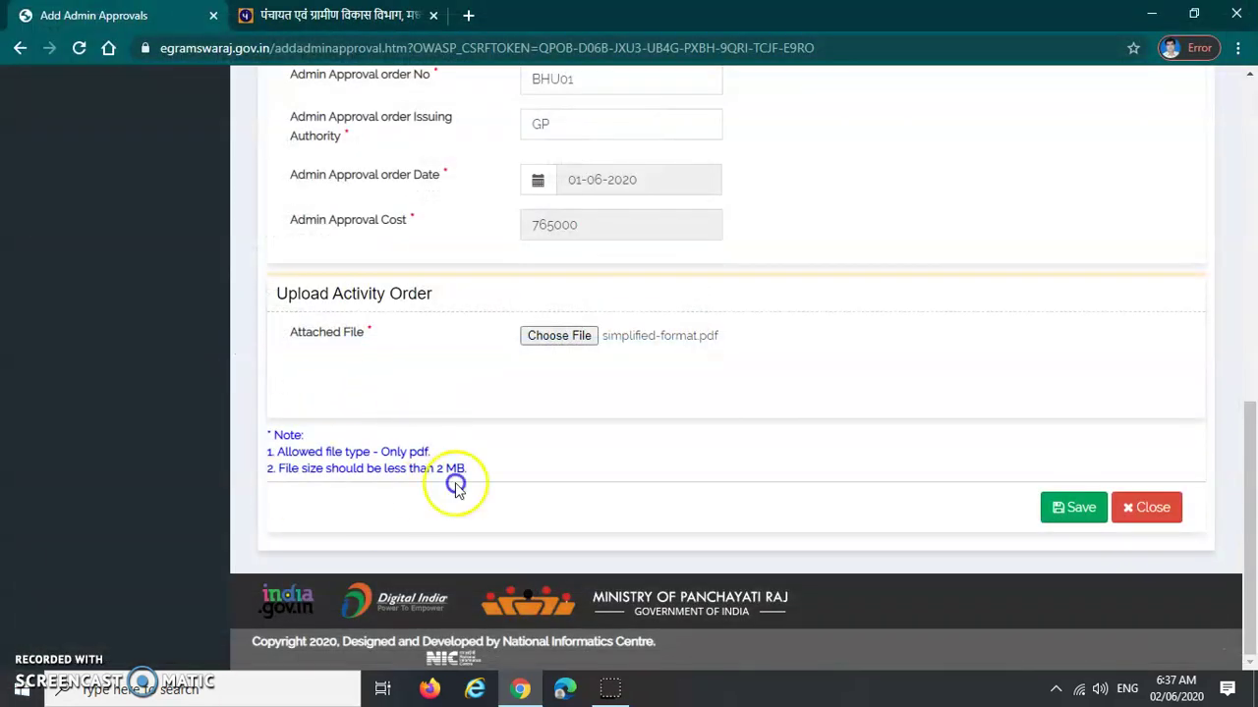
Review the completed approval form and save it
{"action": "left_click", "coordinate": [619, 379]}
{"action": "scroll", "coordinate": [551, 491], "scroll_direction": "up", "scroll_amount": 10}
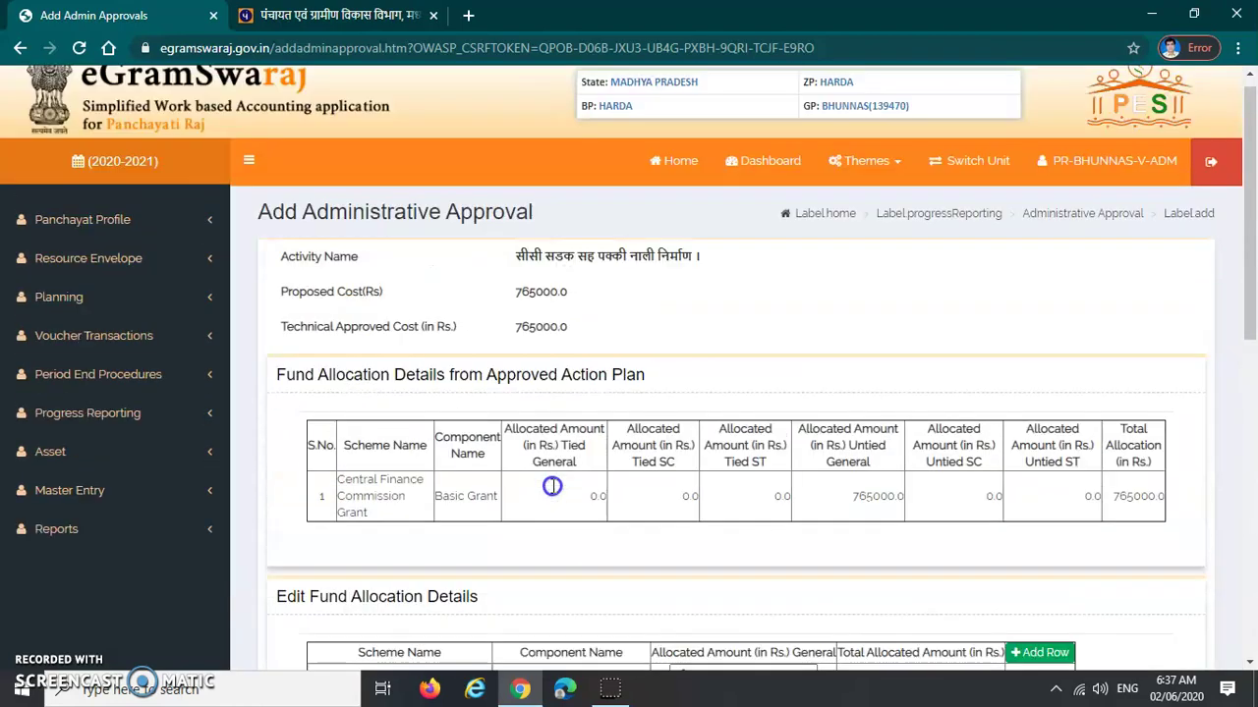
{"action": "scroll", "coordinate": [542, 246], "scroll_direction": "down", "scroll_amount": 1}
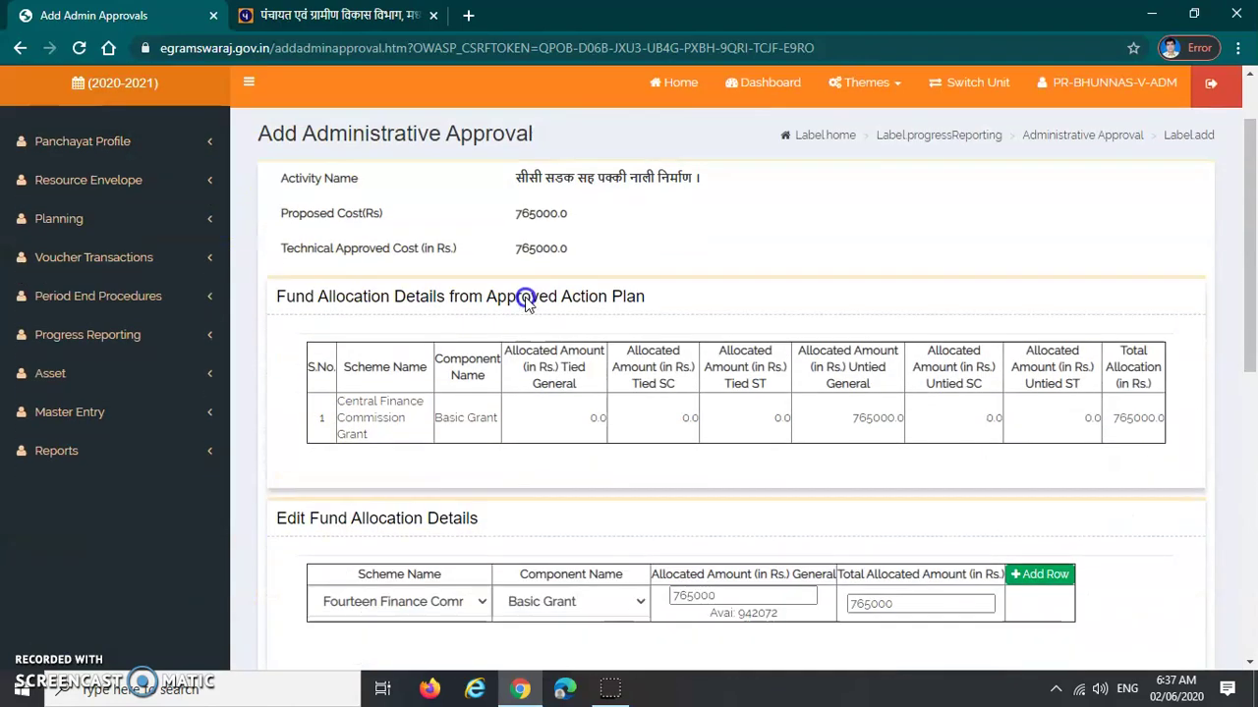
{"action": "scroll", "coordinate": [519, 281], "scroll_direction": "up", "scroll_amount": 1}
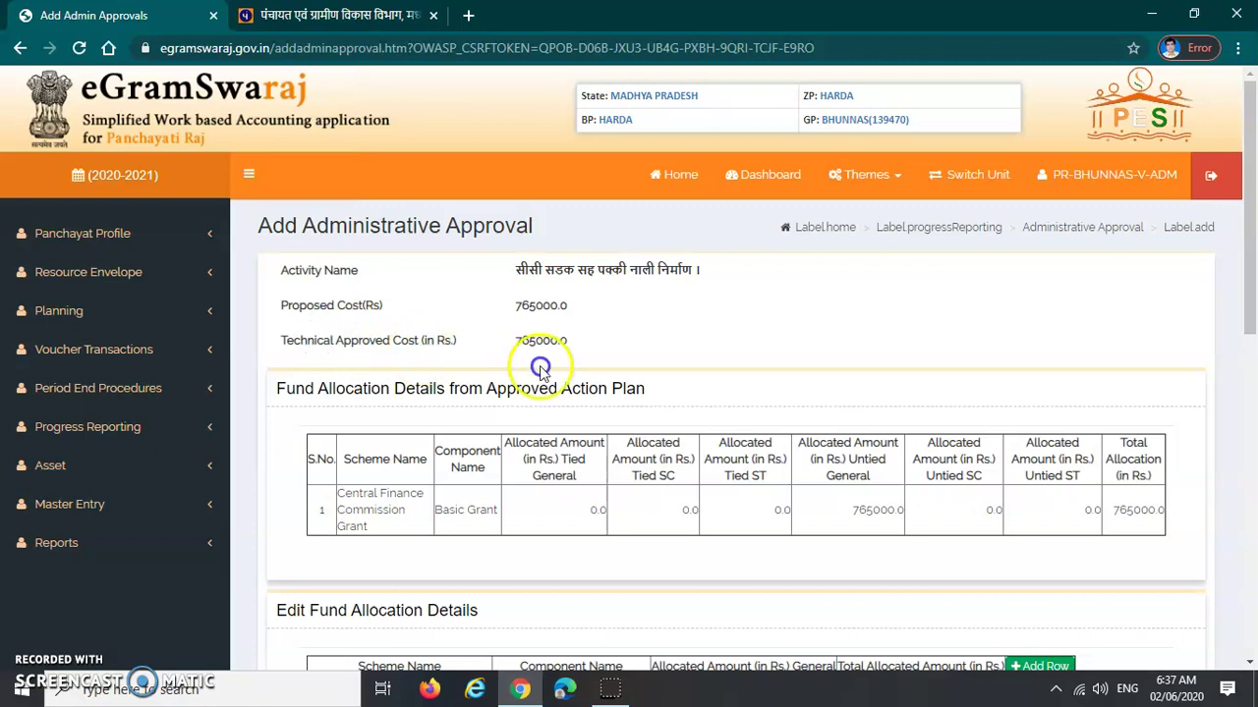
{"action": "scroll", "coordinate": [360, 407], "scroll_direction": "down", "scroll_amount": 1}
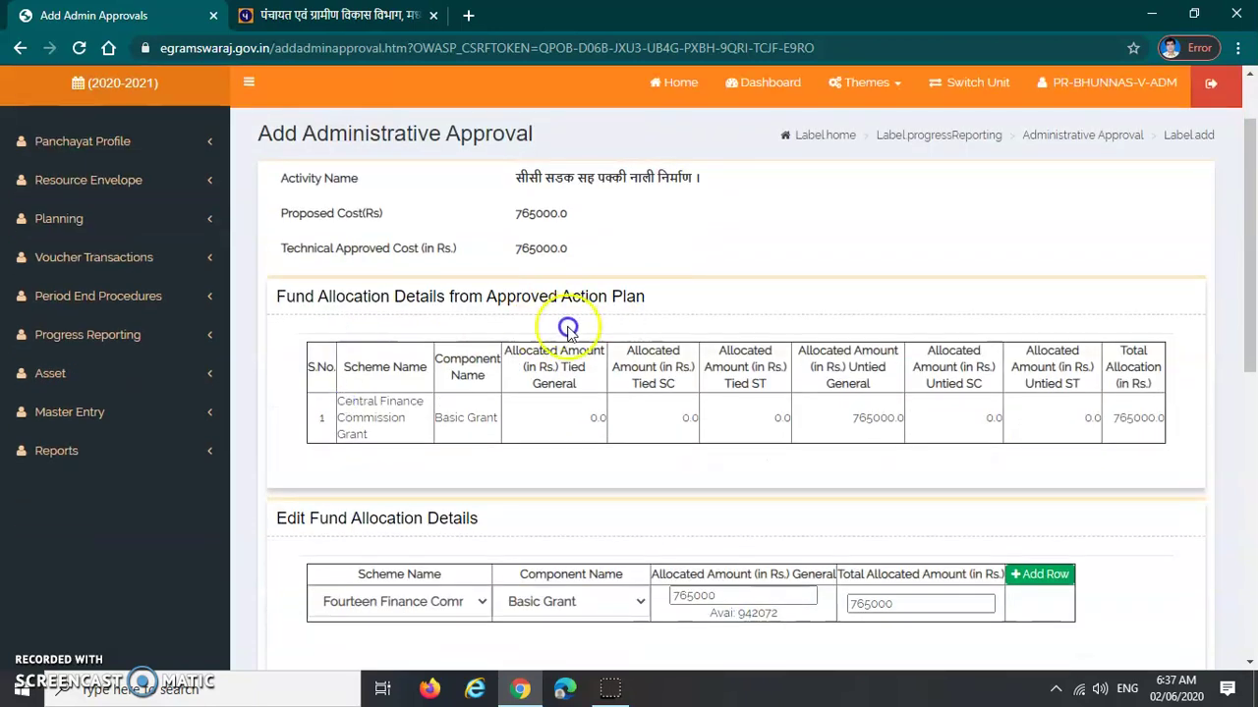
{"action": "scroll", "coordinate": [629, 334], "scroll_direction": "down", "scroll_amount": 1}
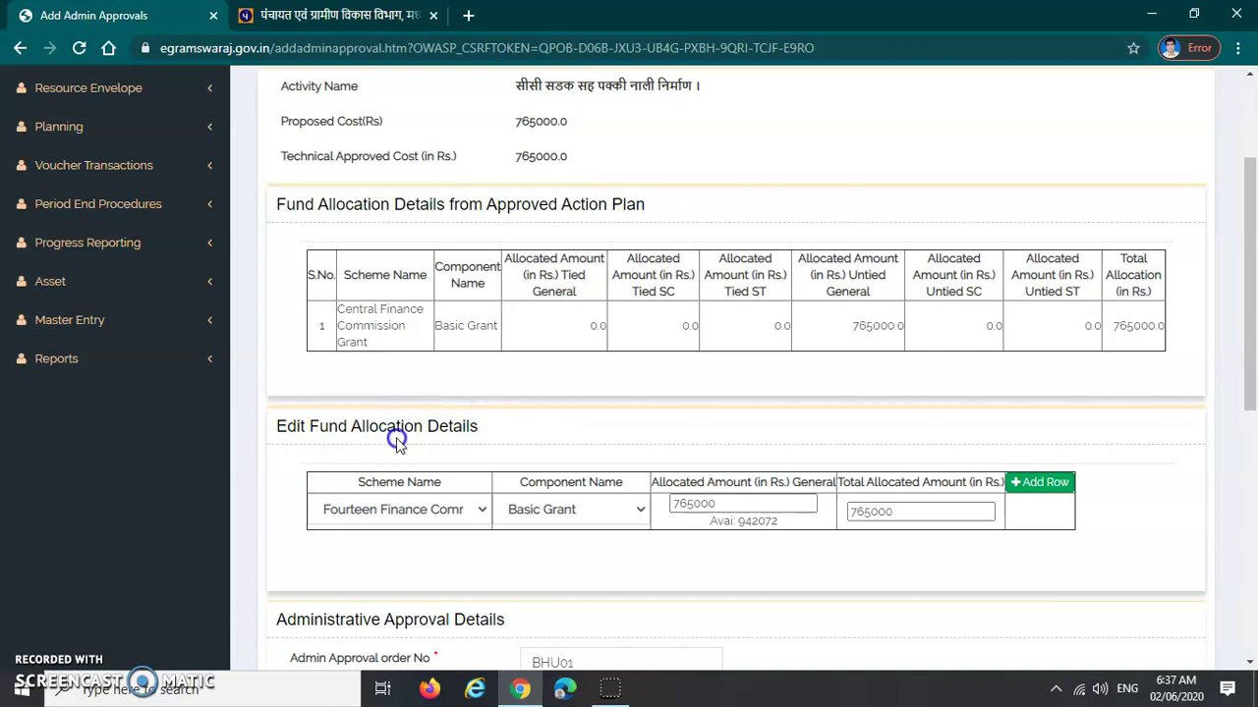
{"action": "scroll", "coordinate": [472, 443], "scroll_direction": "down", "scroll_amount": 1}
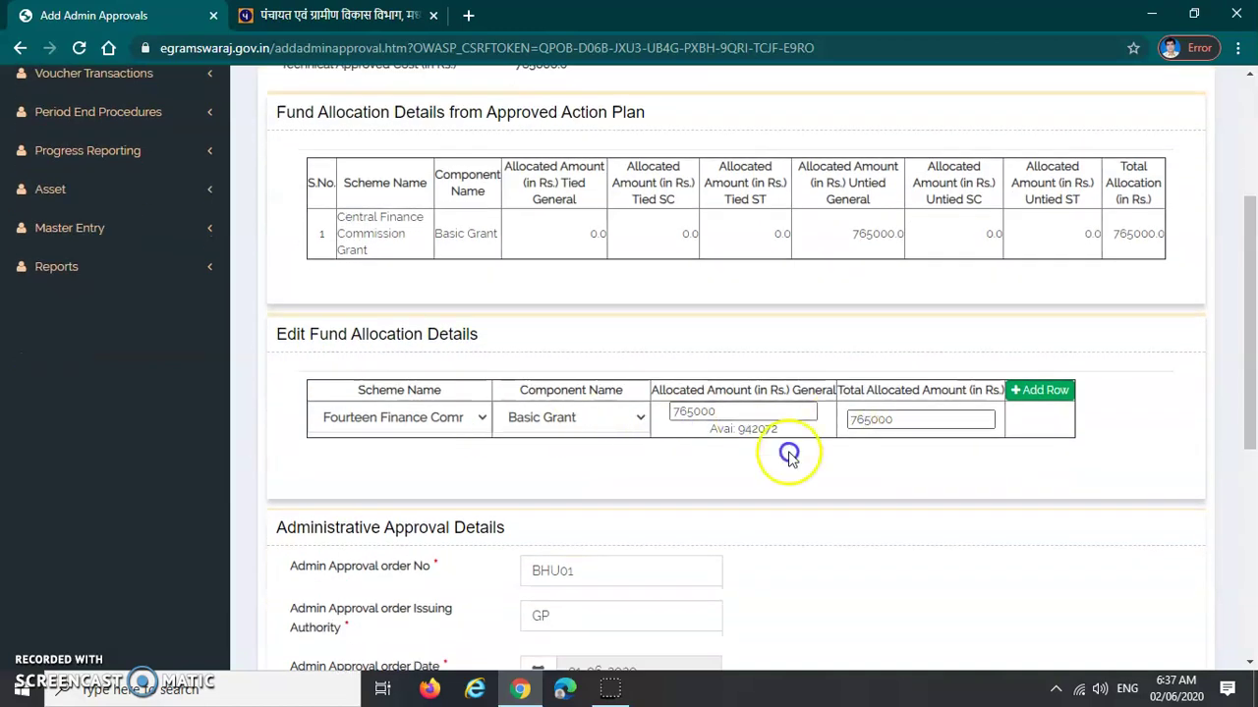
{"action": "scroll", "coordinate": [508, 484], "scroll_direction": "down", "scroll_amount": 2}
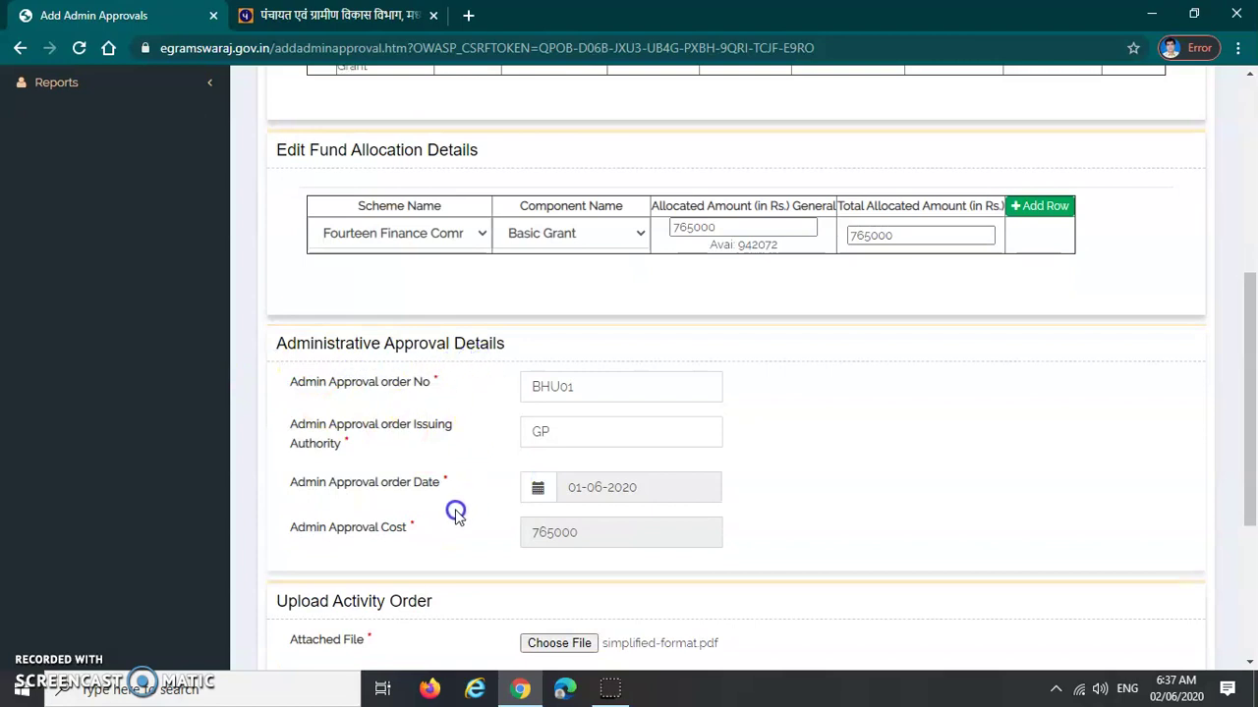
{"action": "scroll", "coordinate": [458, 511], "scroll_direction": "down", "scroll_amount": 2}
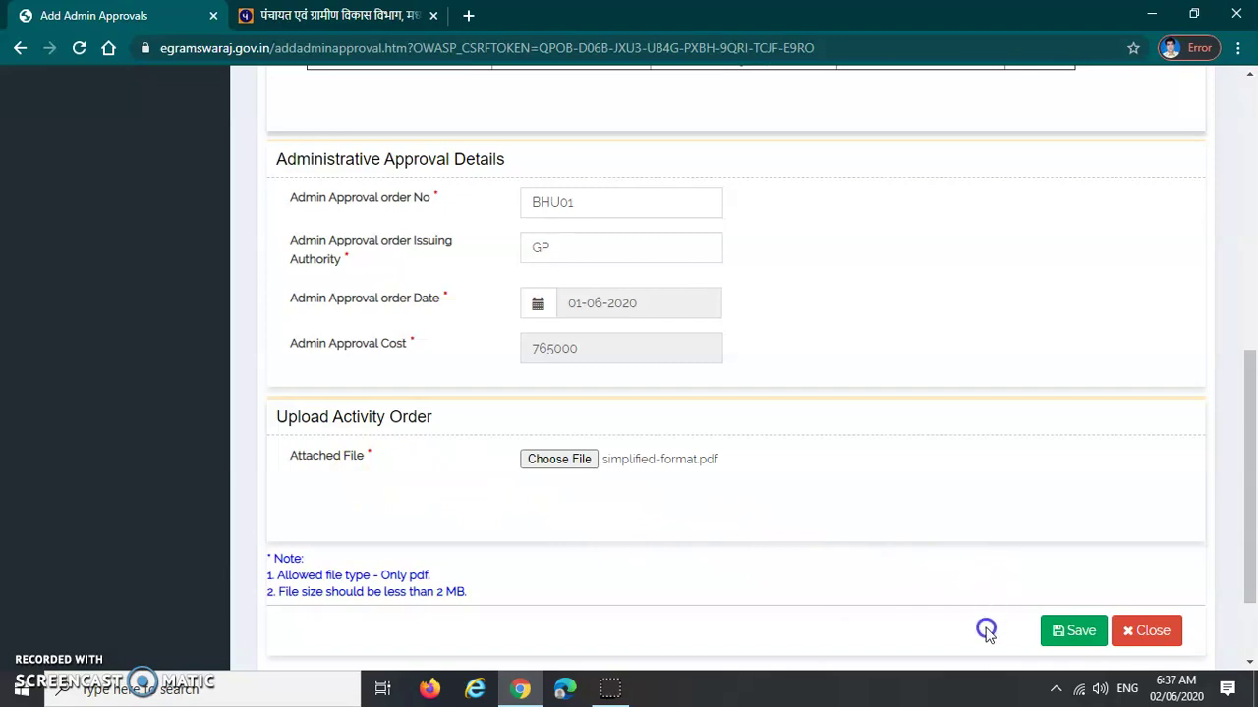
{"action": "left_click", "coordinate": [1073, 633]}
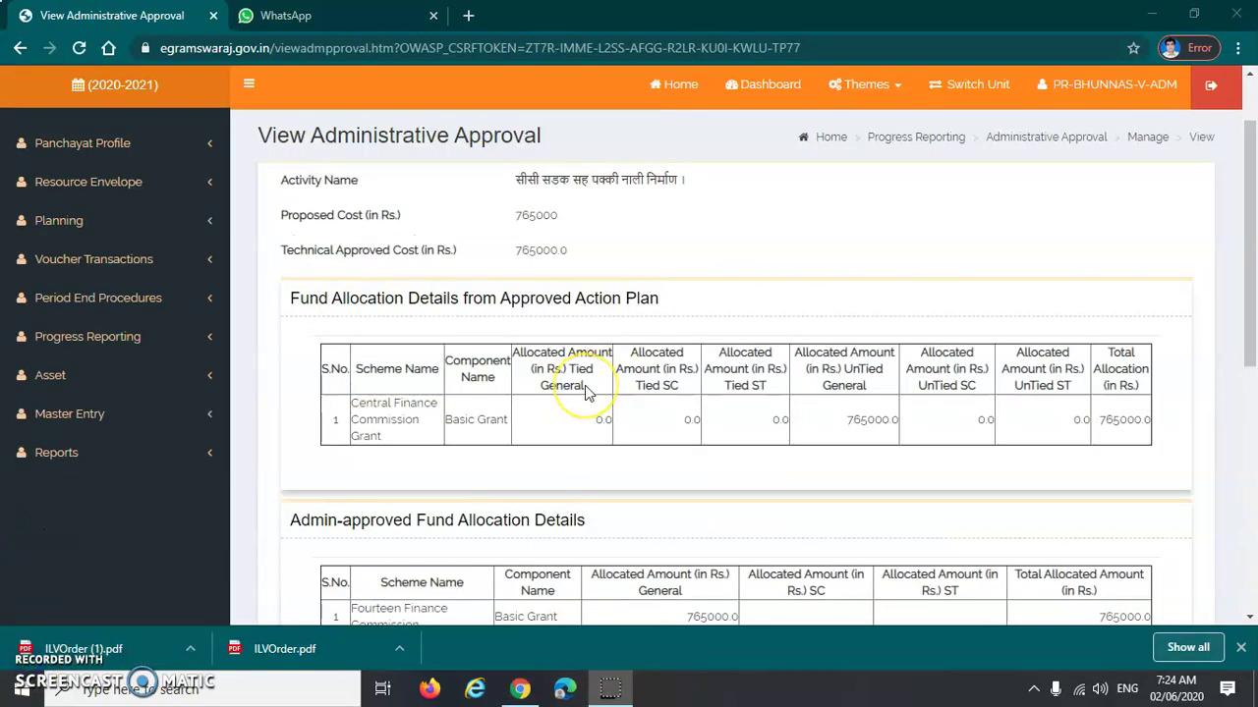
Scroll through the saved approval to check GP, 01-06-2020, 765000.0 and simplified-format.pdf
{"action": "scroll", "coordinate": [586, 393], "scroll_direction": "down", "scroll_amount": 6}
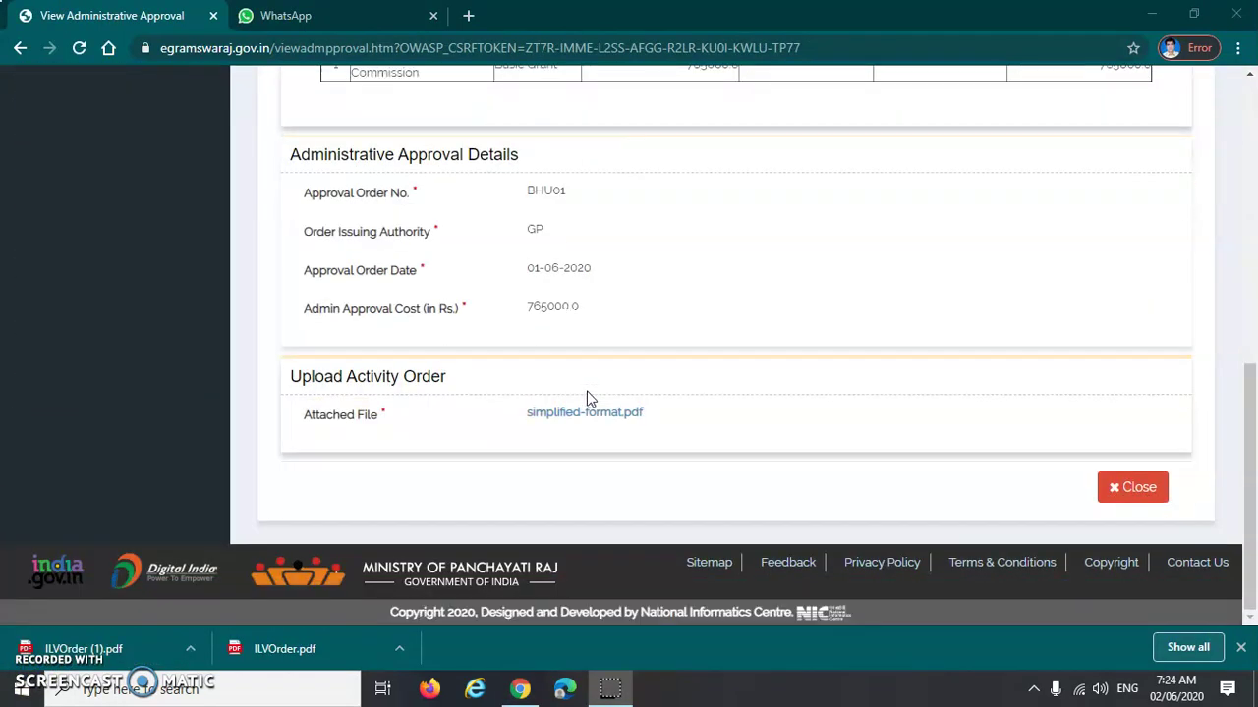
{"action": "scroll", "coordinate": [476, 329], "scroll_direction": "up", "scroll_amount": 8}
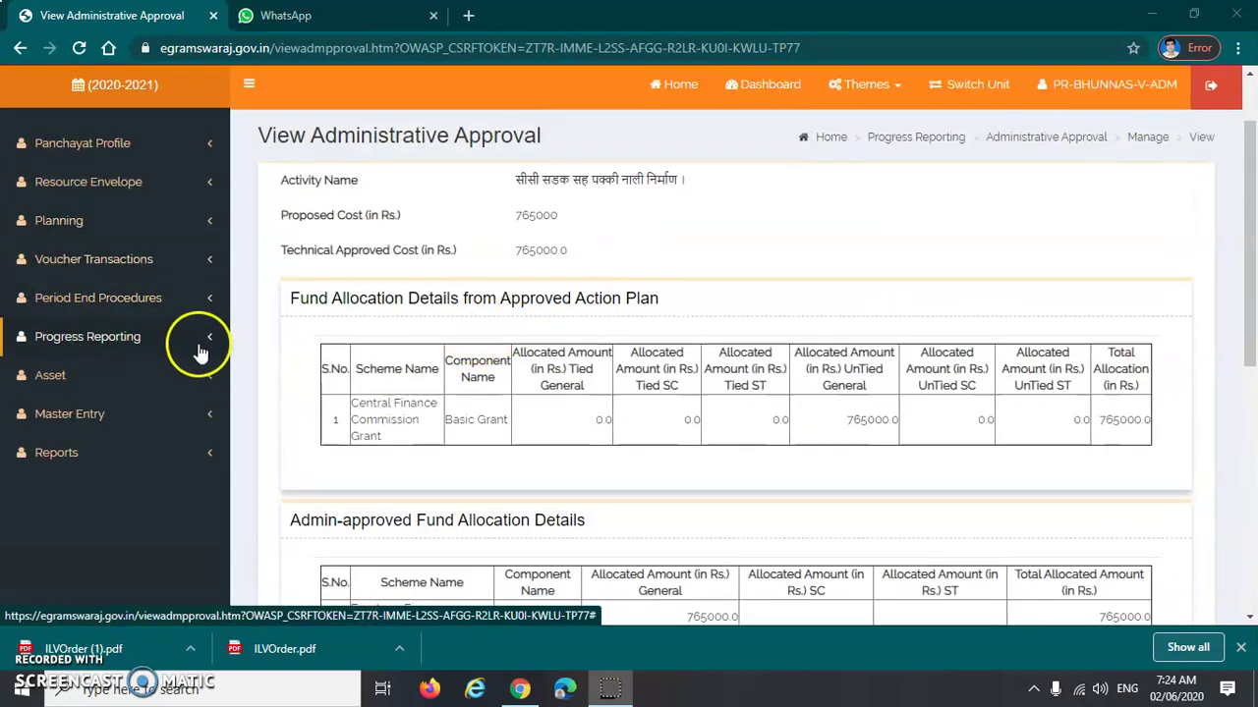
Go to Progress Reporting > Admin approval > Manage in the sidebar
{"action": "left_click", "coordinate": [87, 346]}
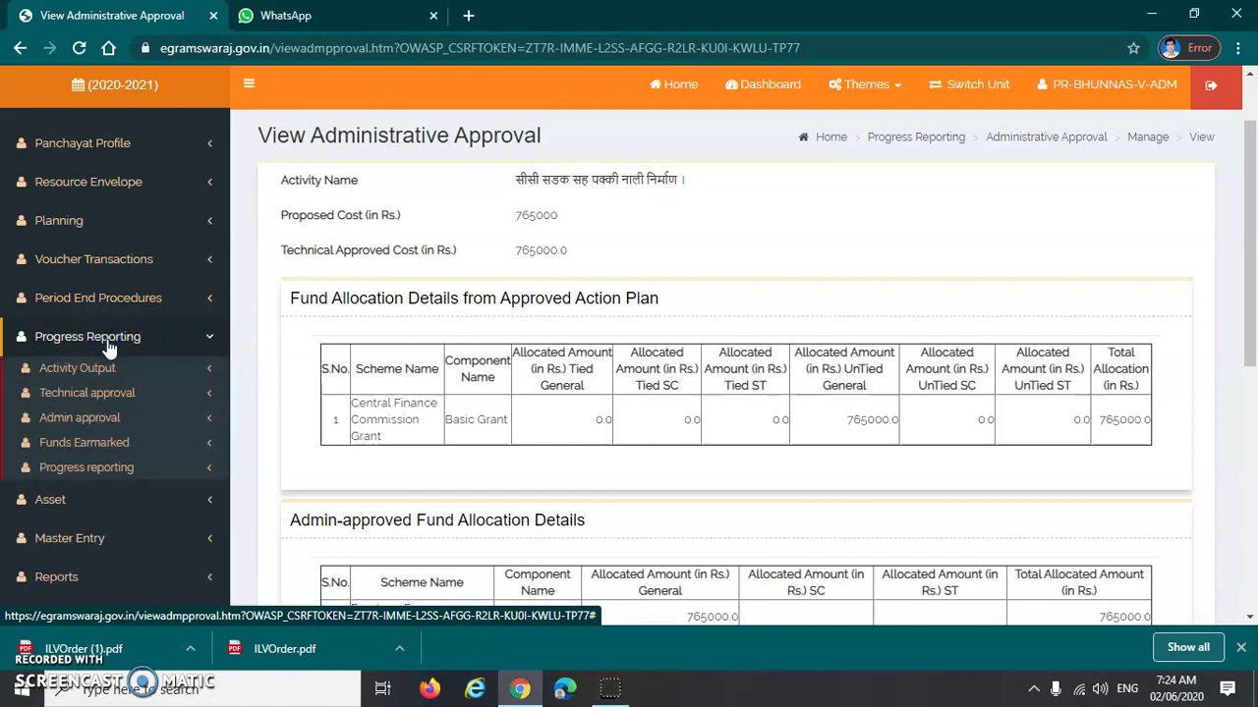
{"action": "left_click", "coordinate": [108, 417]}
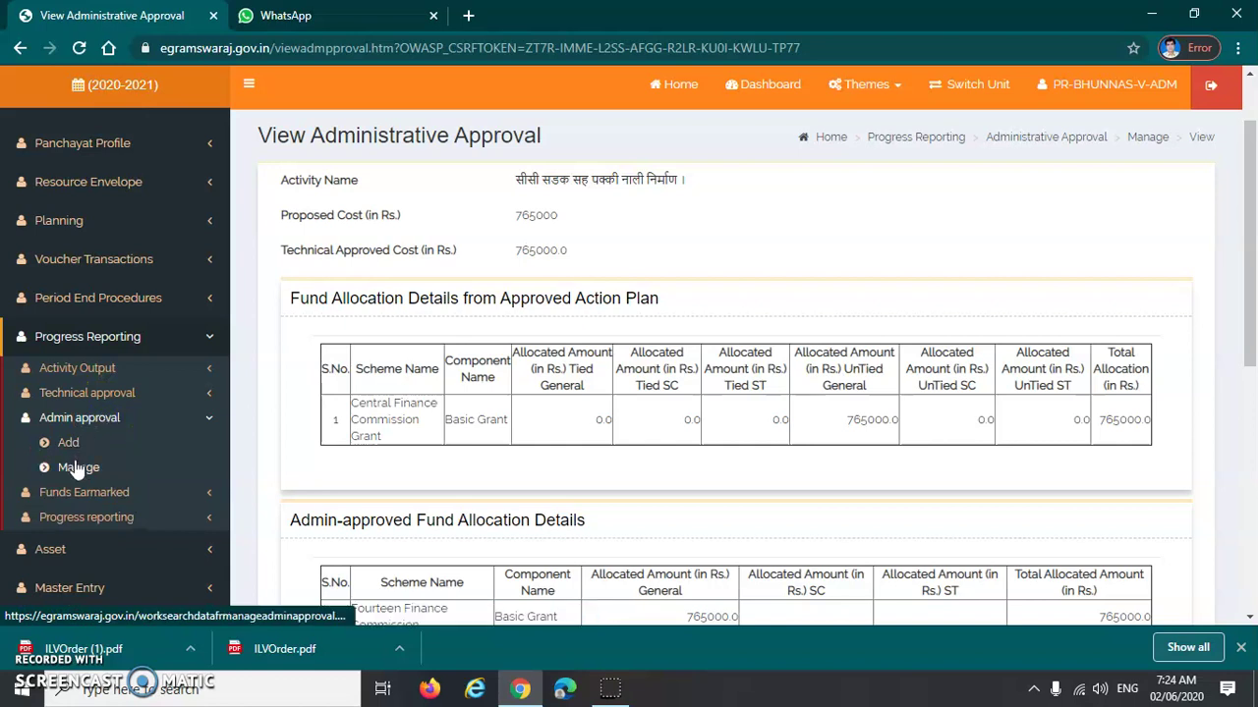
{"action": "left_click", "coordinate": [76, 476]}
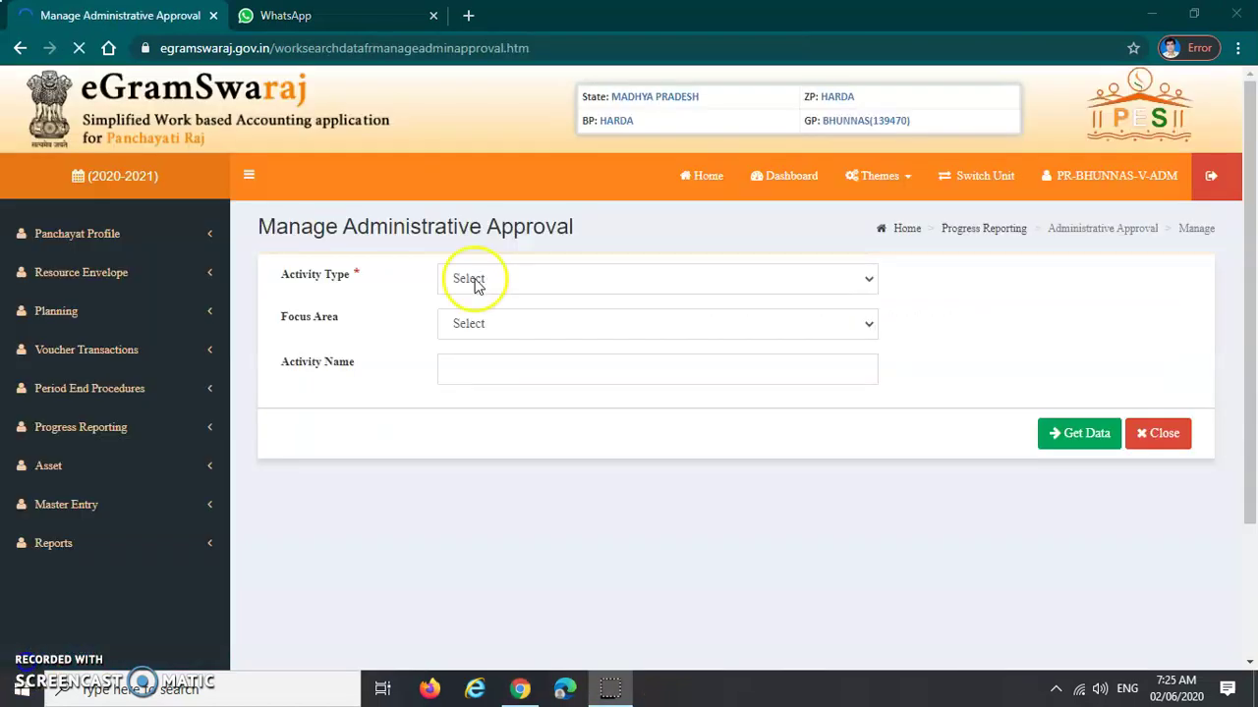
Filter by Public Works to list activity 39335628 with authority GP and order BHU01
{"action": "left_click", "coordinate": [494, 281]}
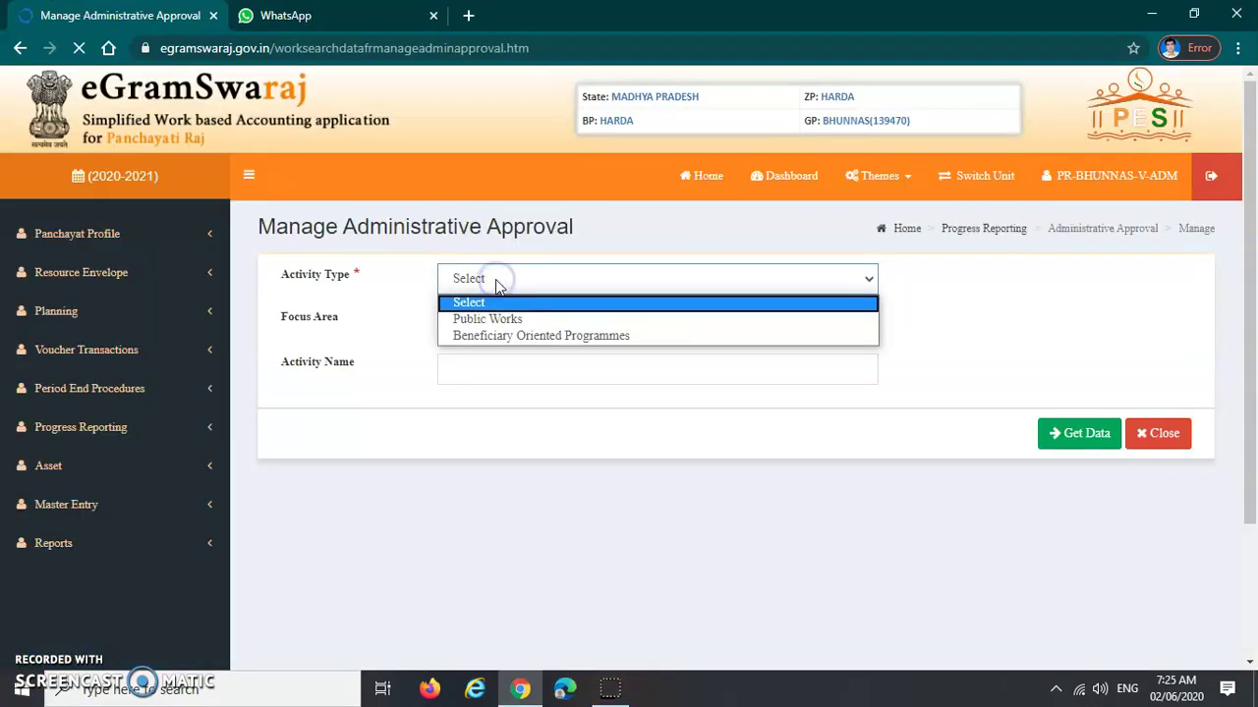
{"action": "left_click", "coordinate": [465, 321]}
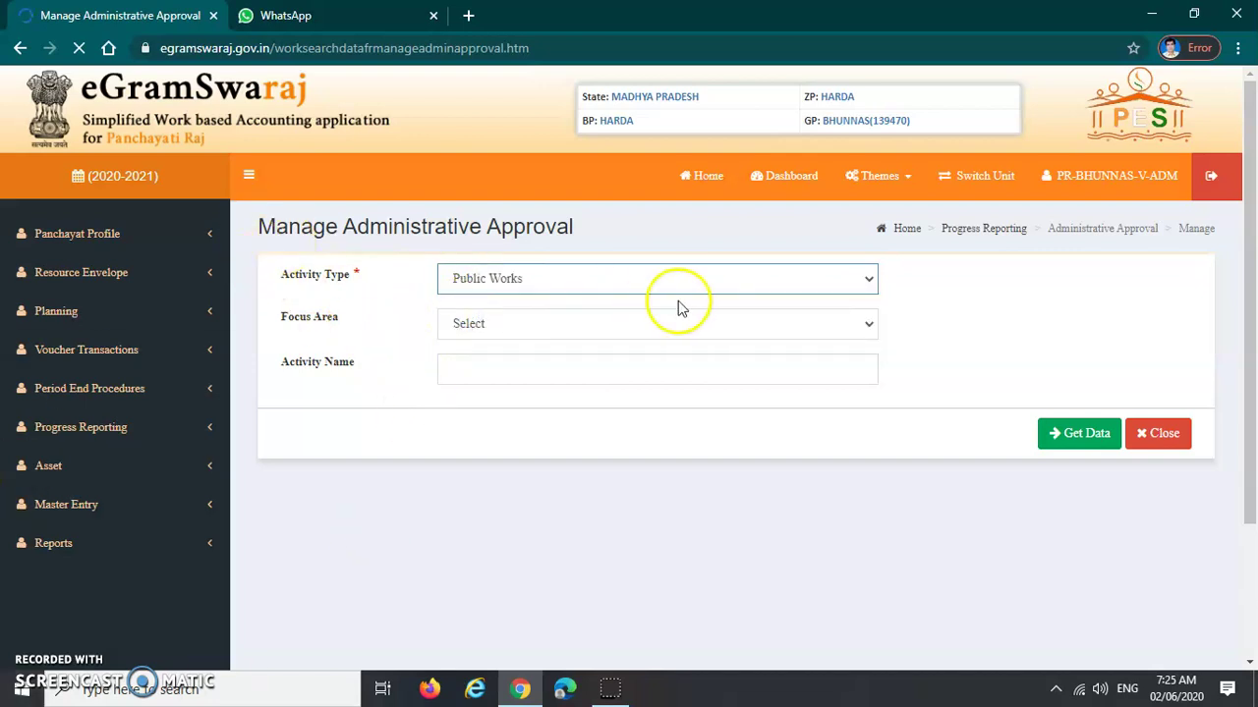
{"action": "left_click_drag", "start_coordinate": [247, 226], "coordinate": [581, 232]}
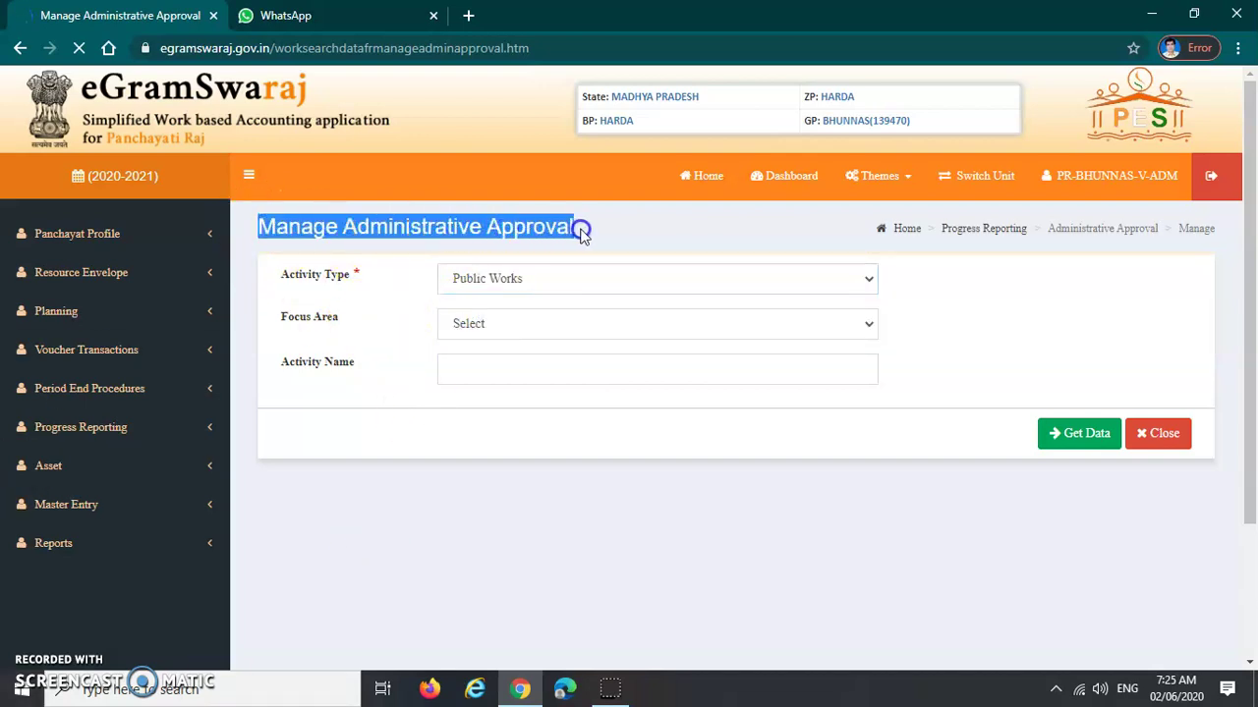
{"action": "left_click", "coordinate": [932, 444]}
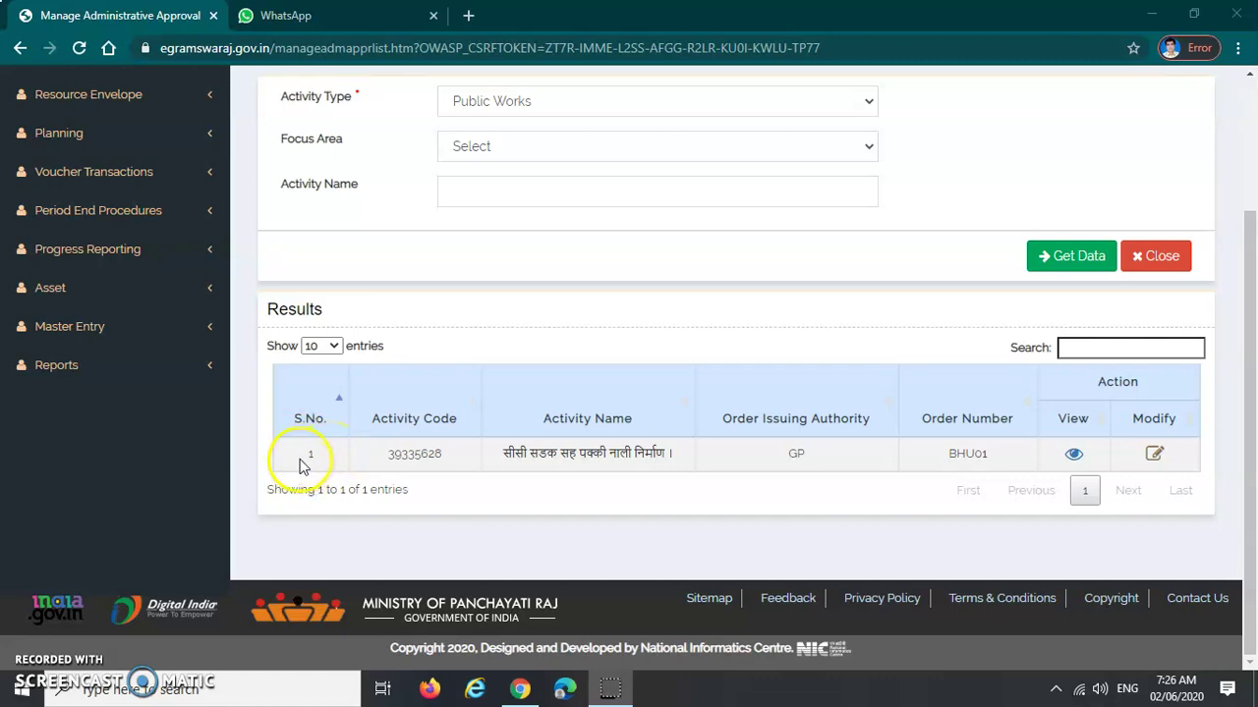
{"action": "left_click_drag", "start_coordinate": [365, 455], "coordinate": [820, 457]}
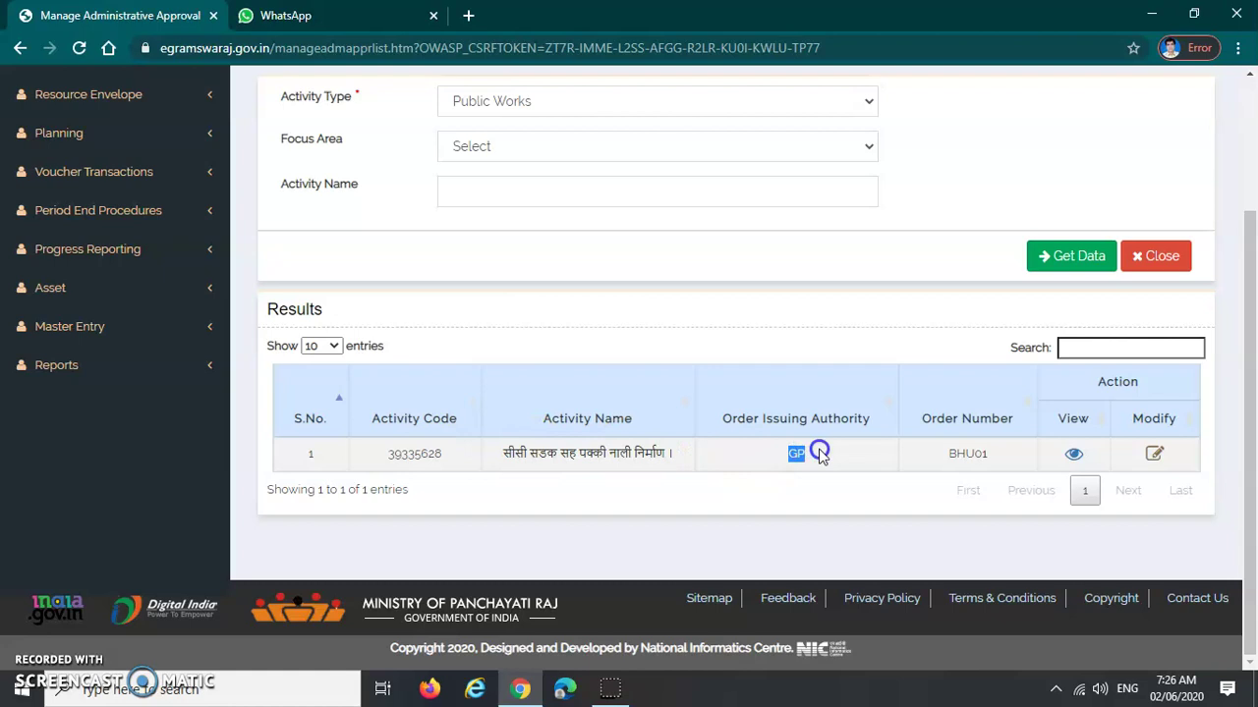
{"action": "left_click", "coordinate": [927, 460]}
{"action": "left_click_drag", "start_coordinate": [926, 461], "coordinate": [976, 455]}
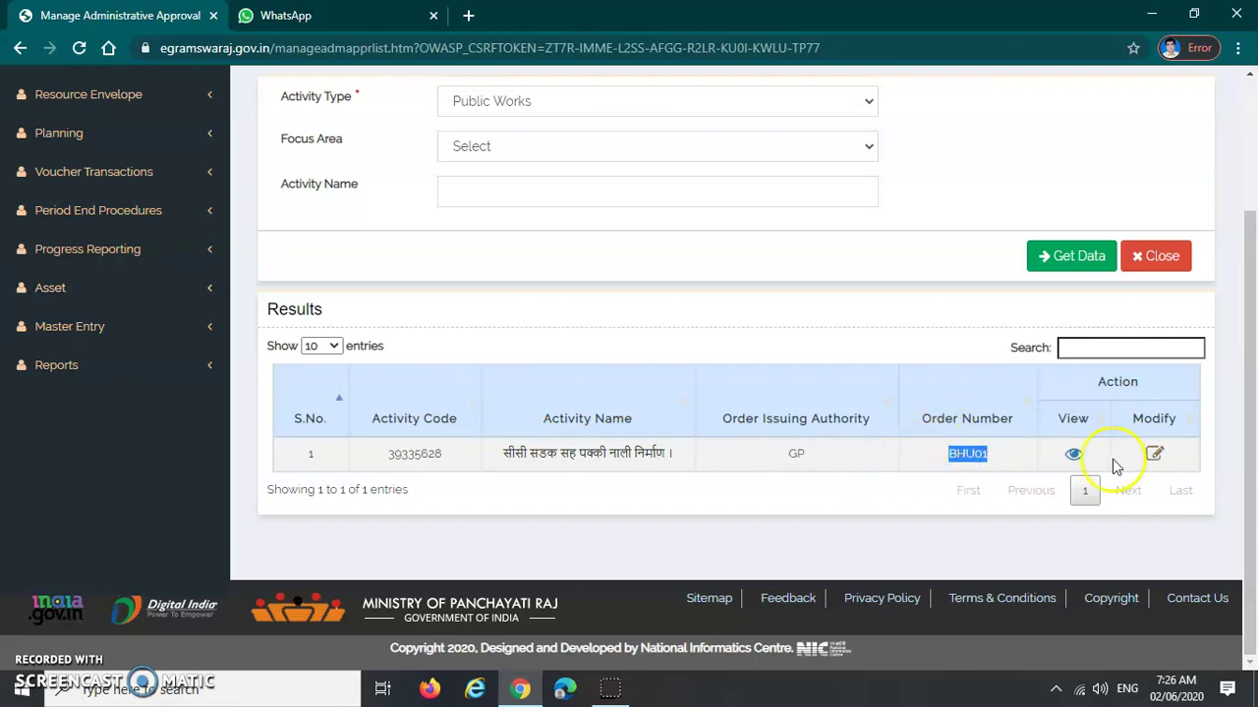
{"action": "left_click", "coordinate": [1074, 456]}
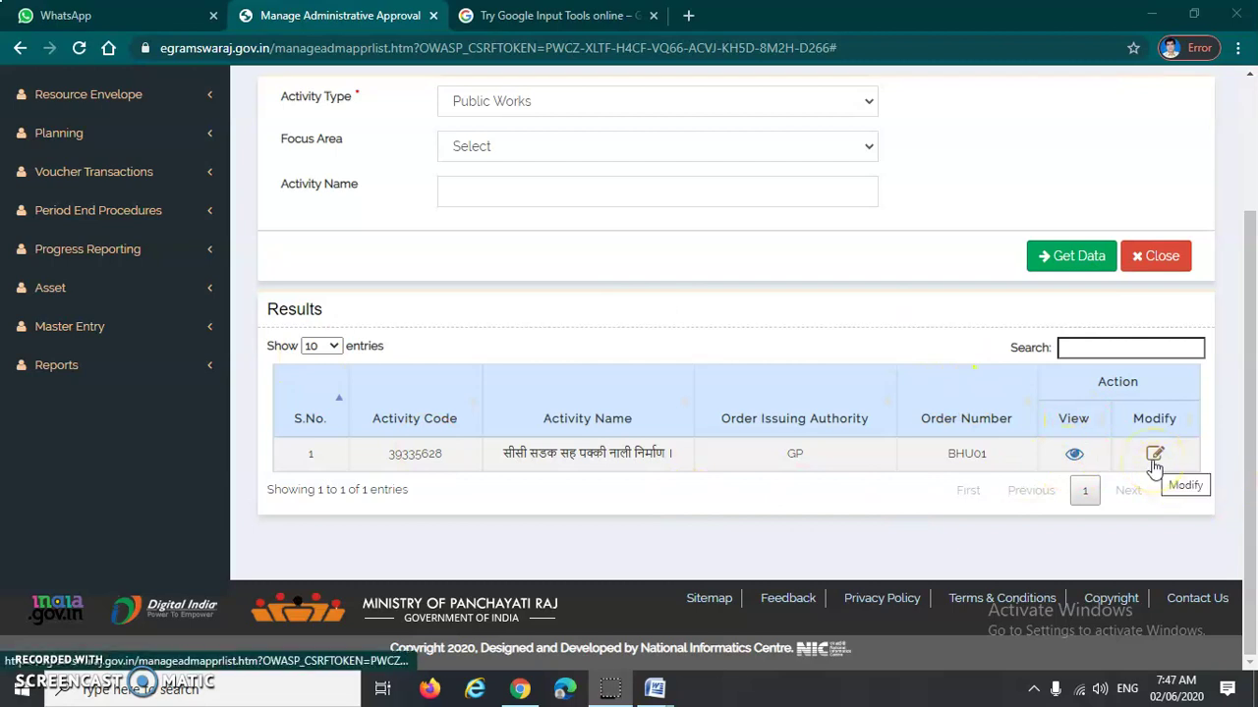
{"action": "left_click_drag", "start_coordinate": [1126, 424], "coordinate": [1172, 425]}
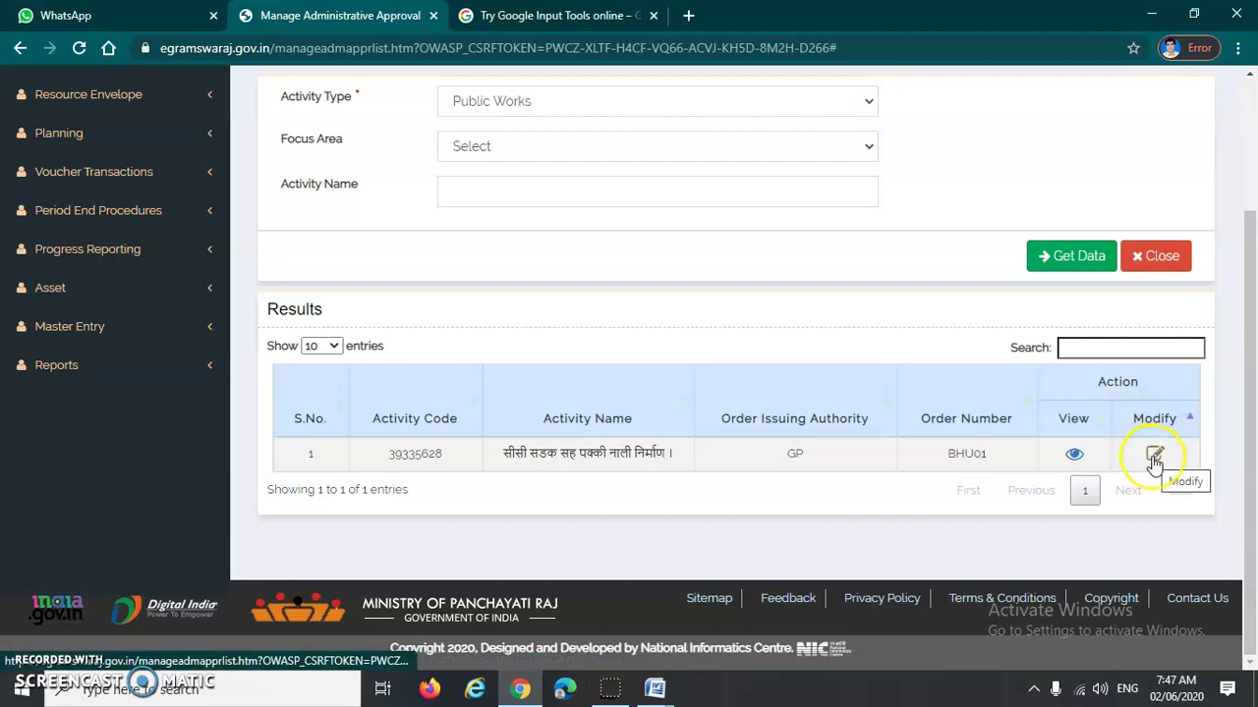